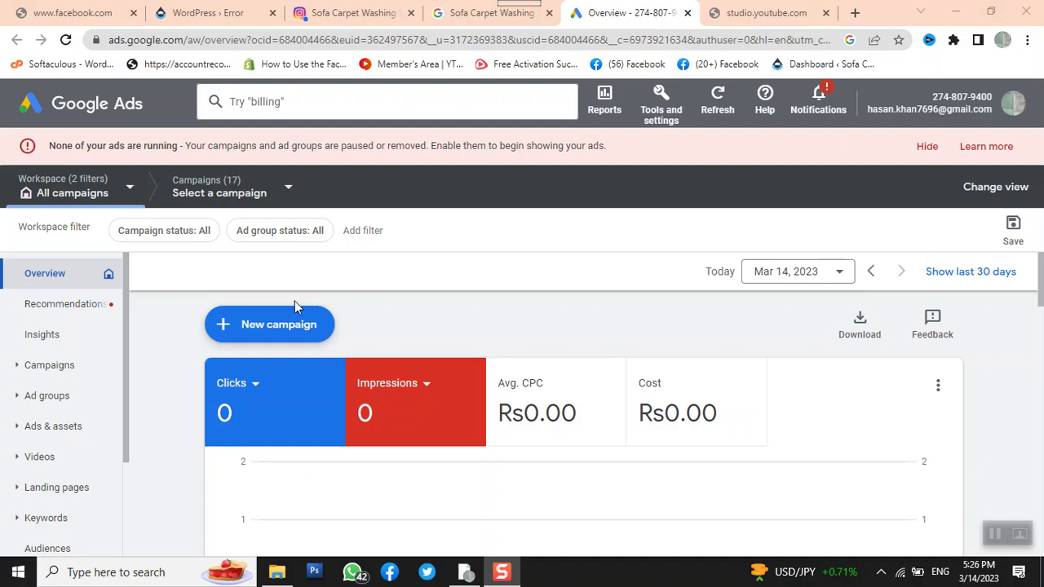
- Start a new campaign with the Brand awareness and reach objective and the Display campaign type
click(220, 334)
click(277, 341)
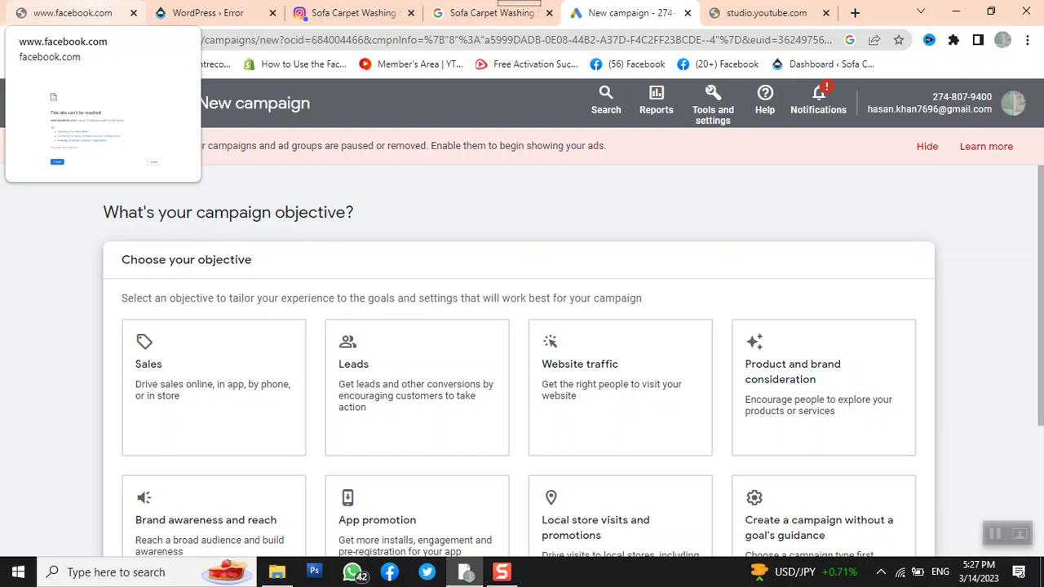
scroll(629, 465, down, 1)
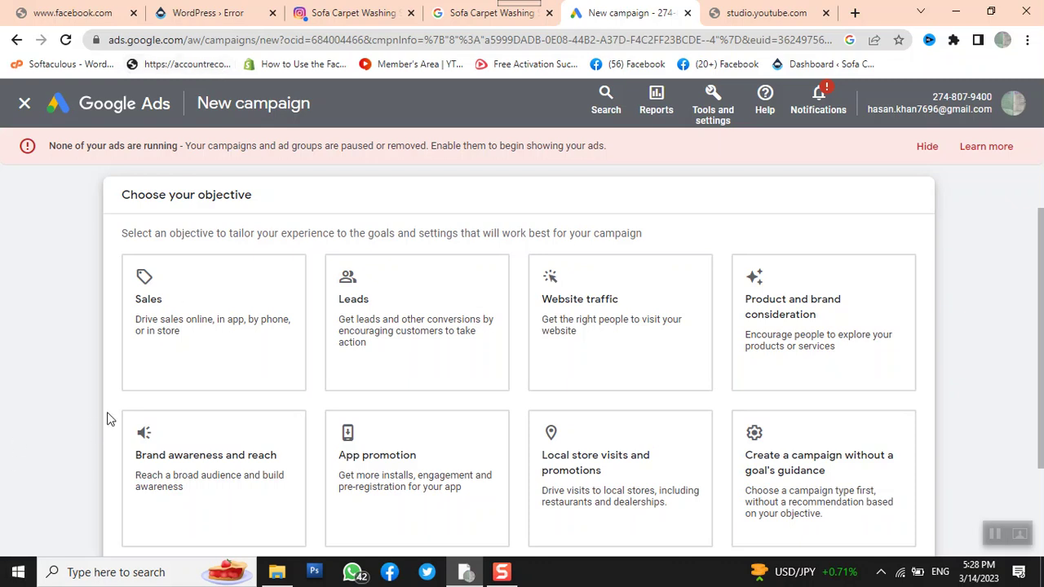
click(778, 343)
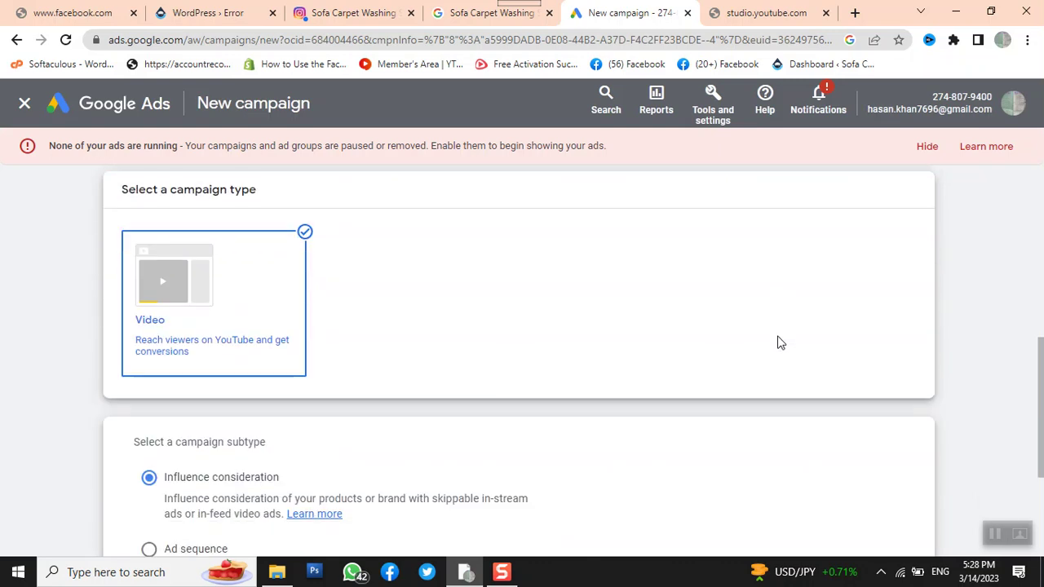
scroll(778, 342, up, 3)
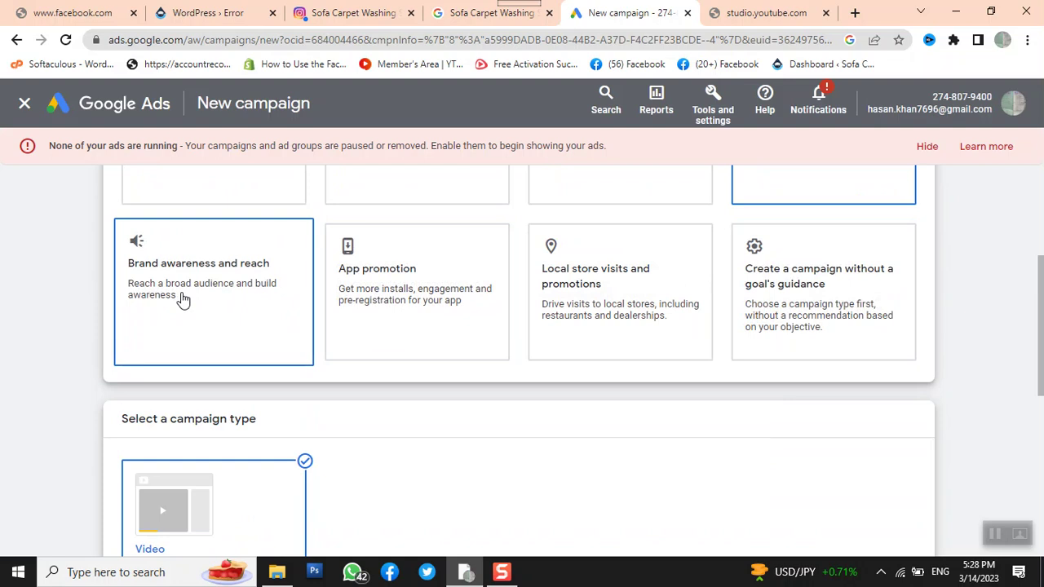
click(183, 300)
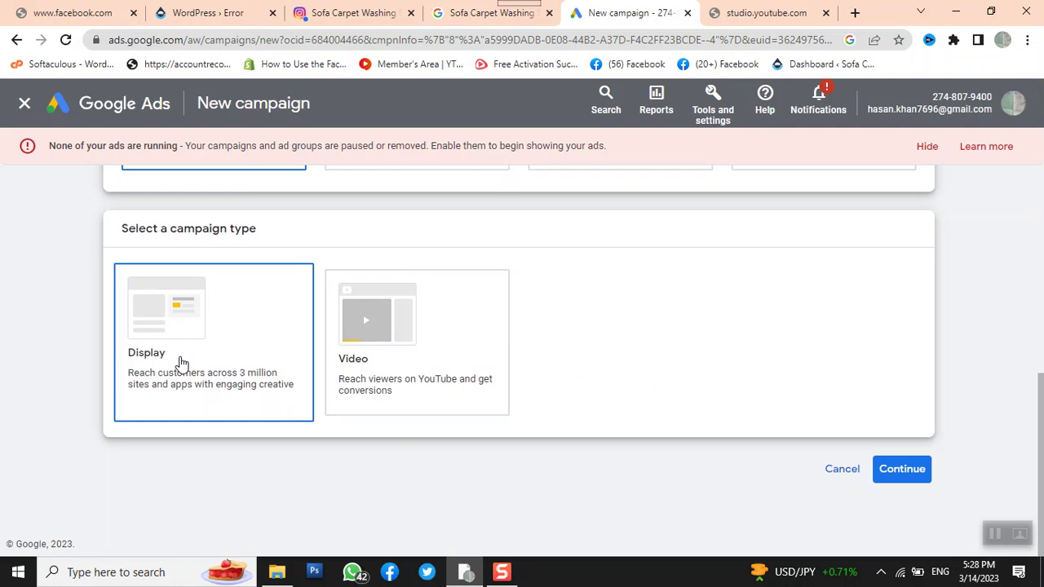
click(158, 387)
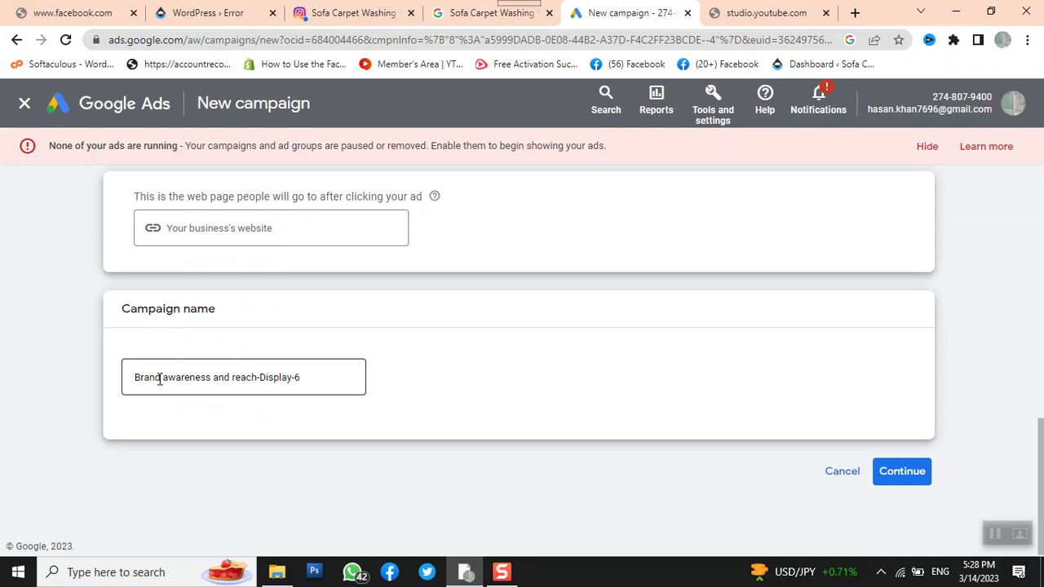
- Go to business.google.com in a new tab and open the website of the verified Sofa Carpet Washing Services in Lahore profile
click(283, 227)
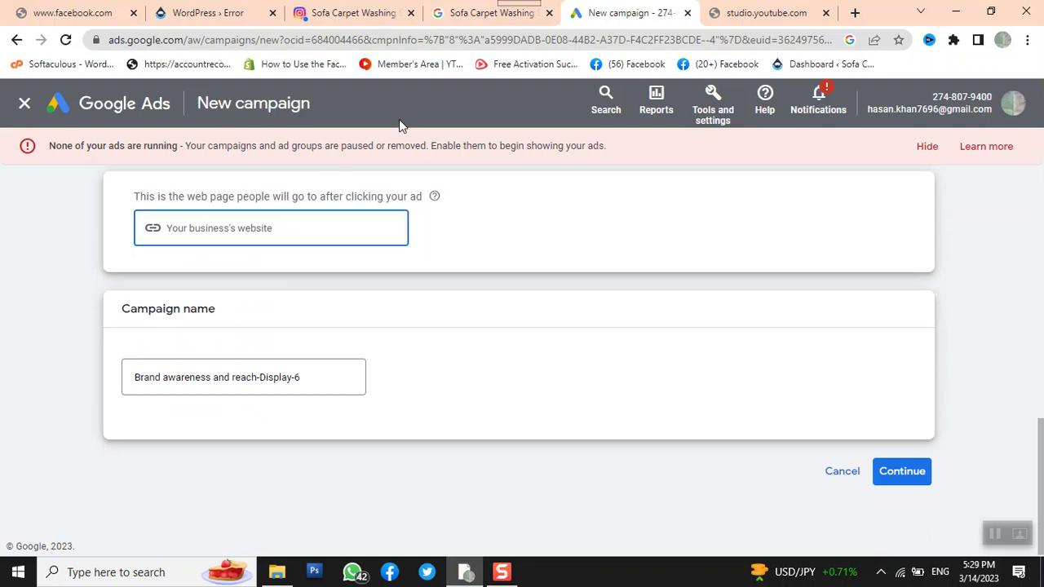
click(854, 13)
text(business.google.com)
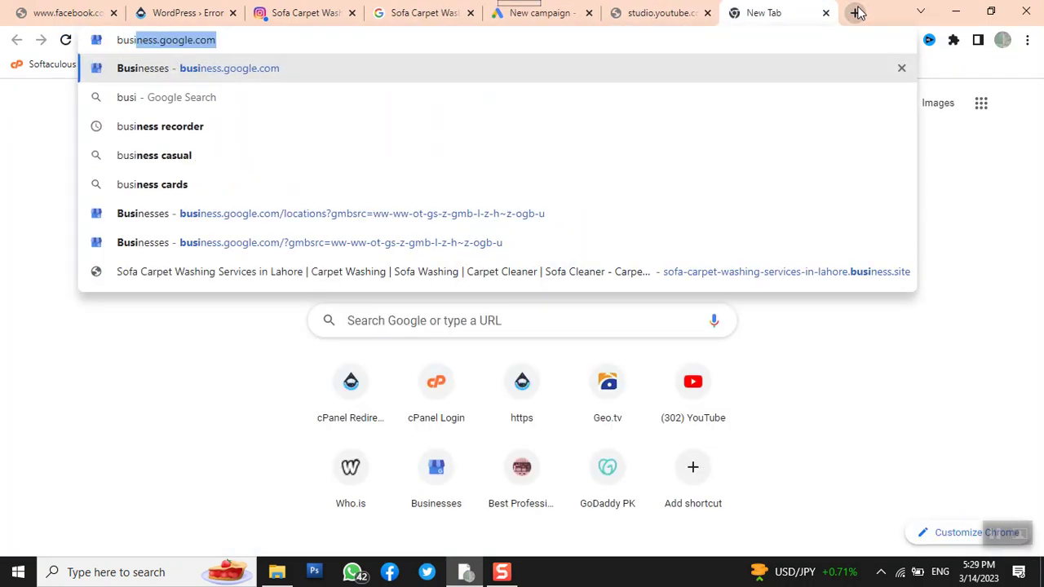
key(Return)
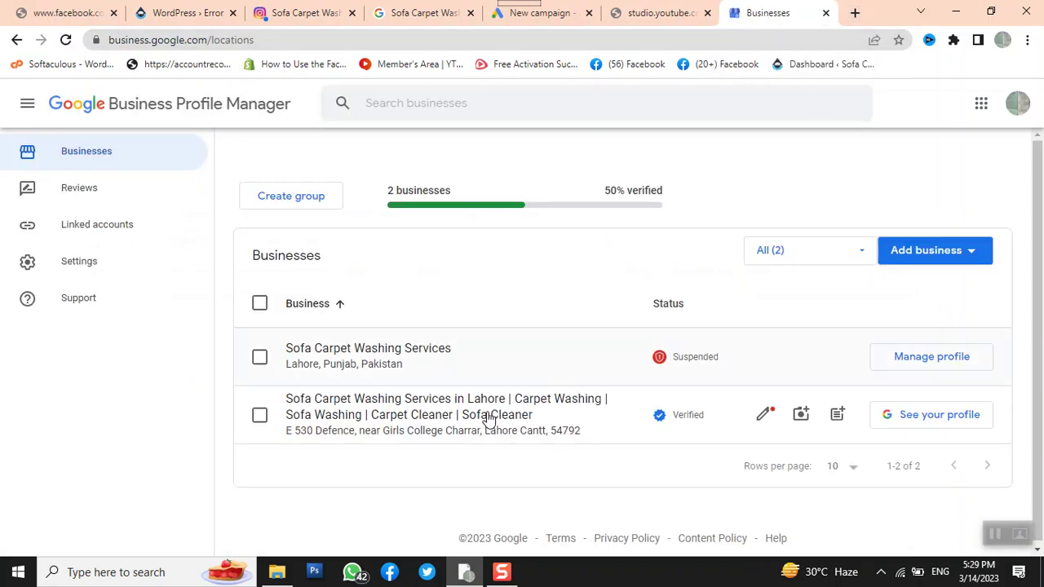
click(445, 435)
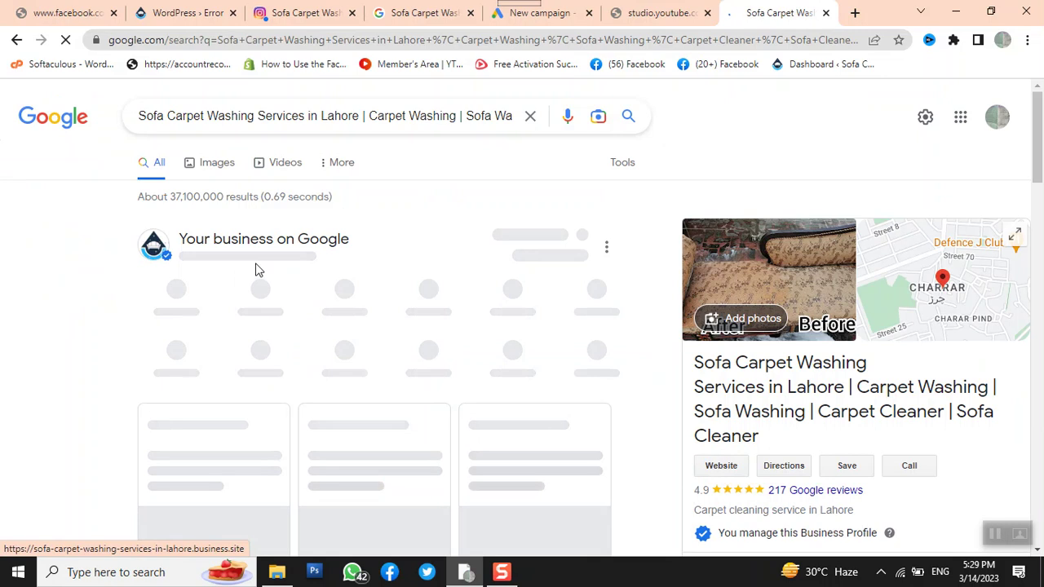
click(713, 472)
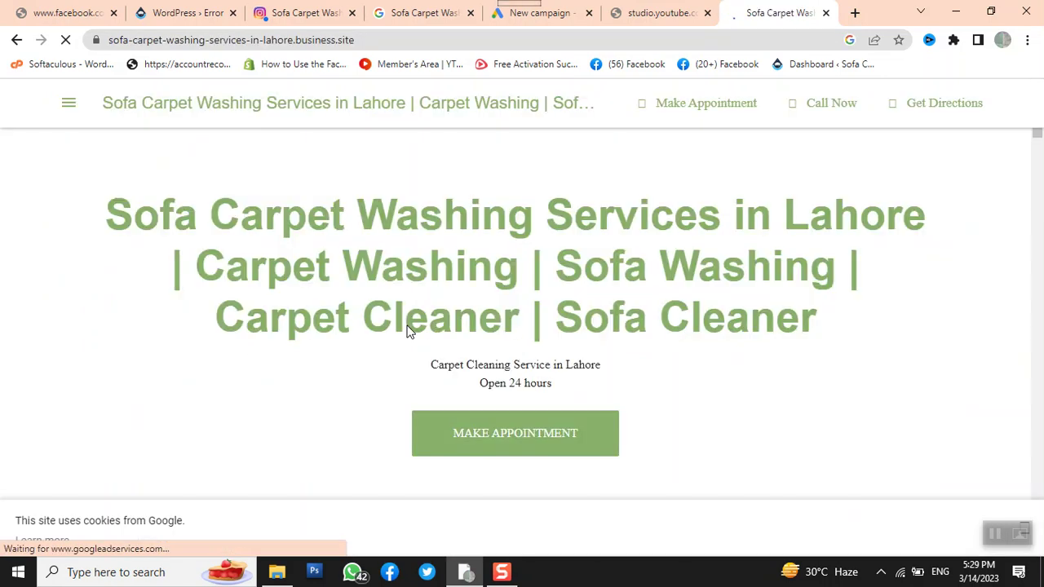
- Copy the address sofa-carpet-washing-services-in-lahore.business.site and paste it as the business website in the new Google Ads campaign
click(316, 37)
right_click(316, 38)
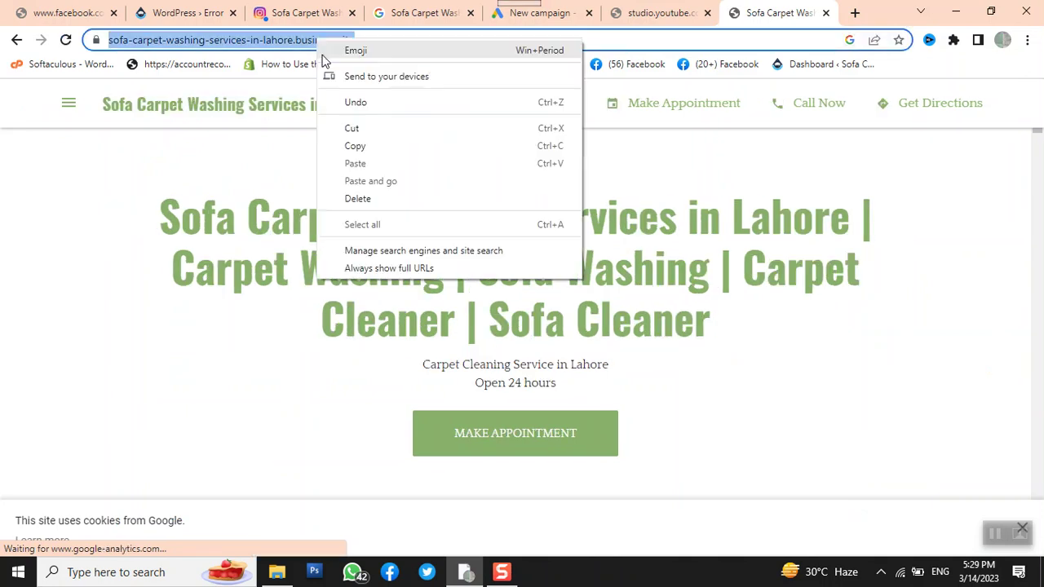
click(361, 146)
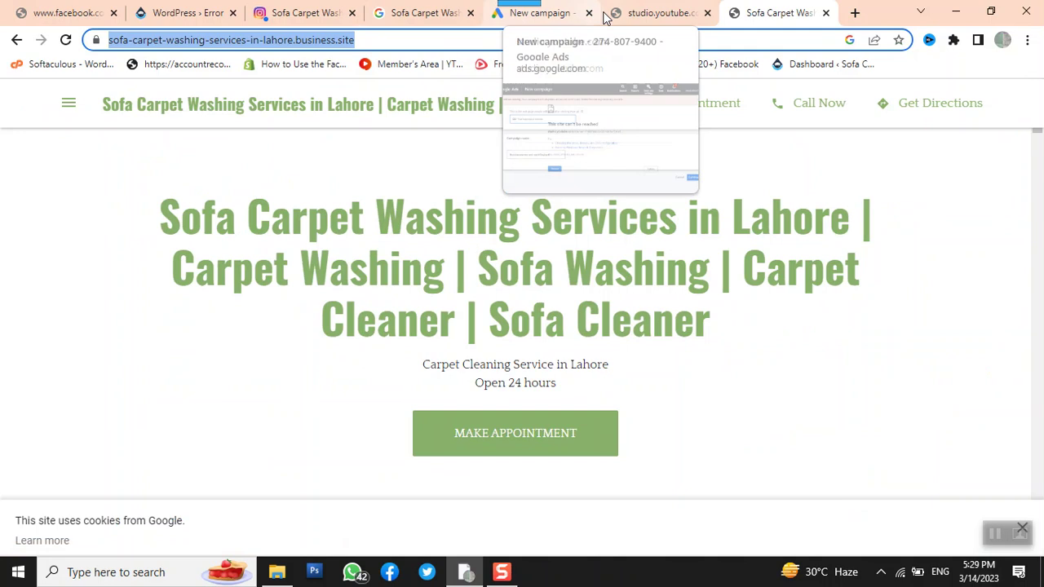
click(498, 16)
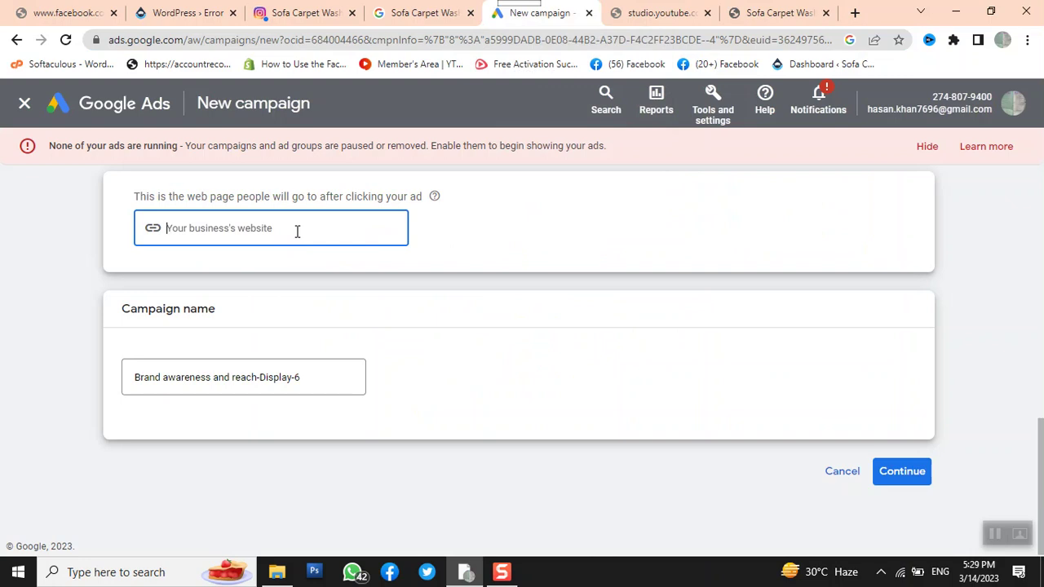
key(ctrl+v)
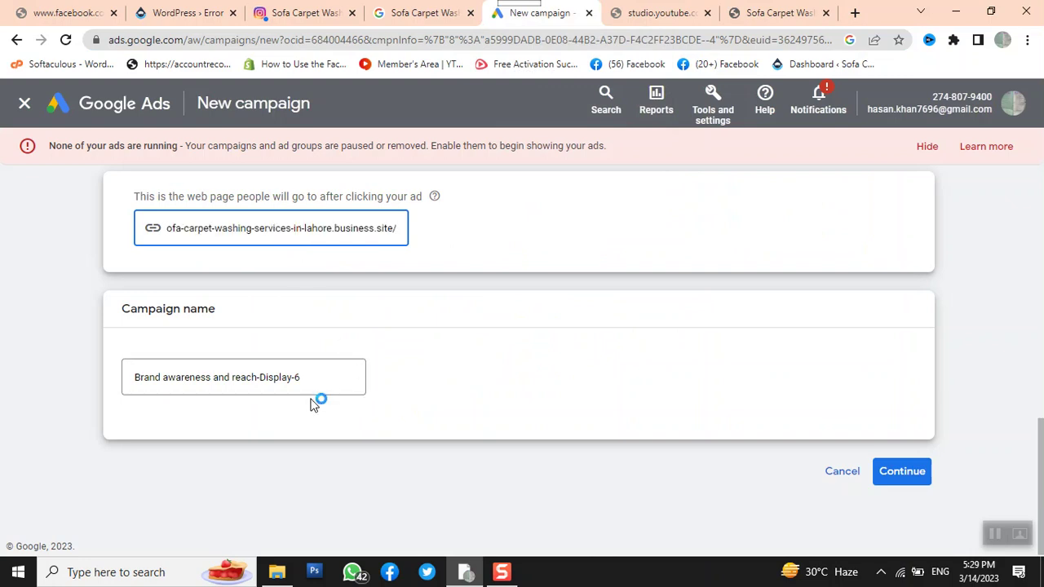
- Replace the campaign name with display-ad-march2023
click(312, 374)
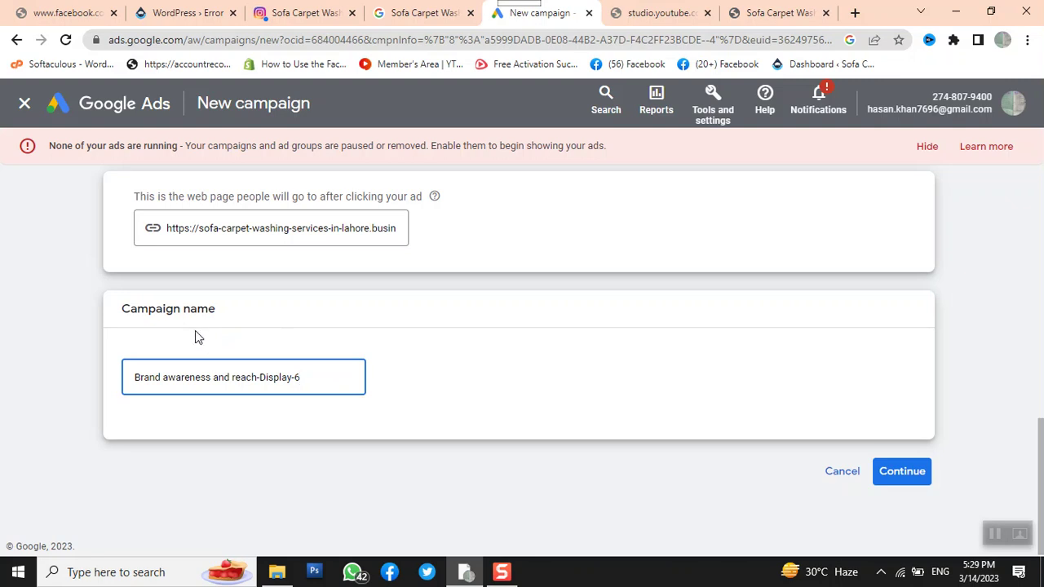
key(ctrl+a)
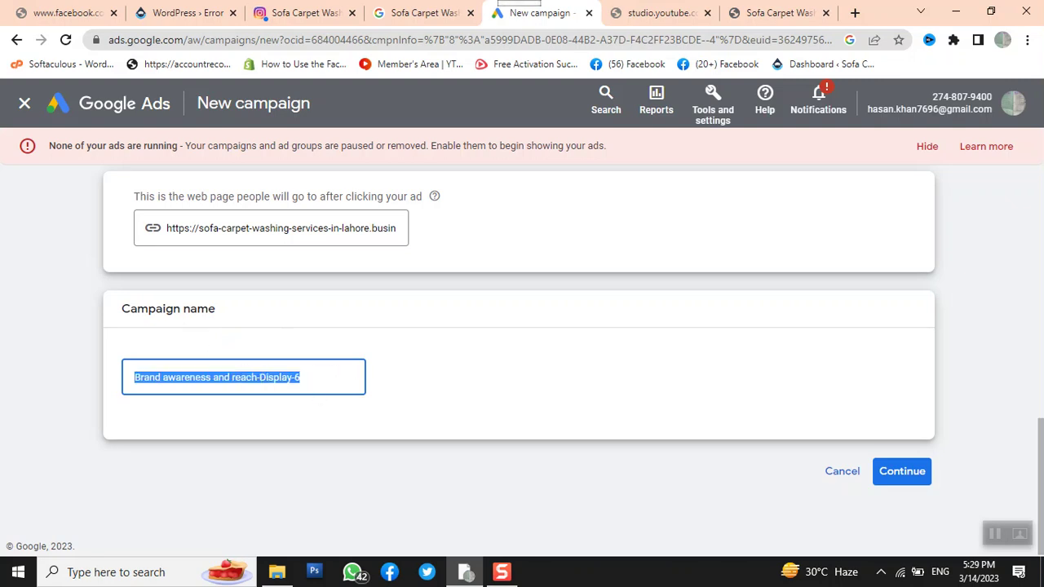
text(displa)
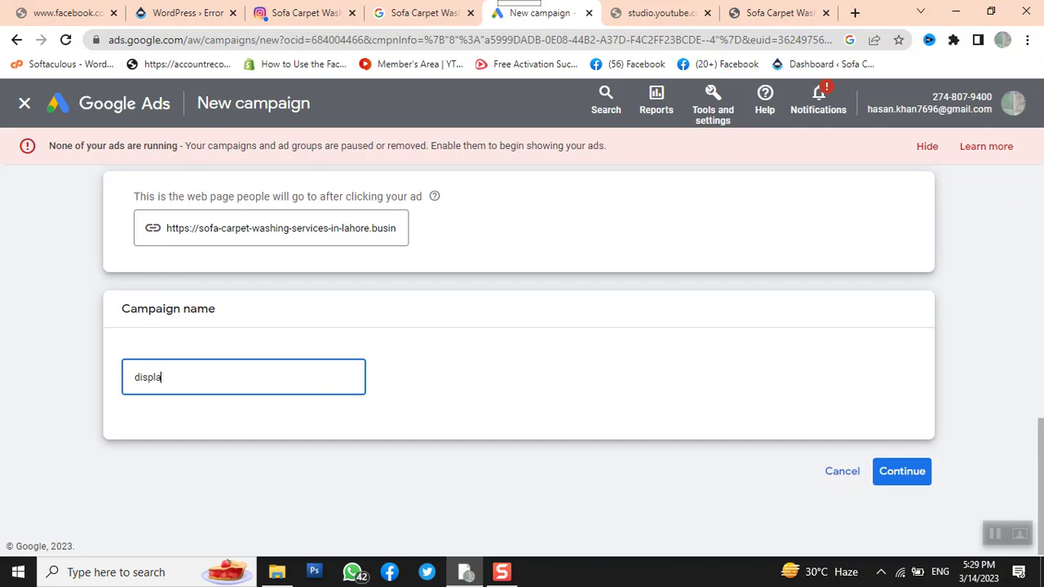
text(y-ad-)
text(march2023)
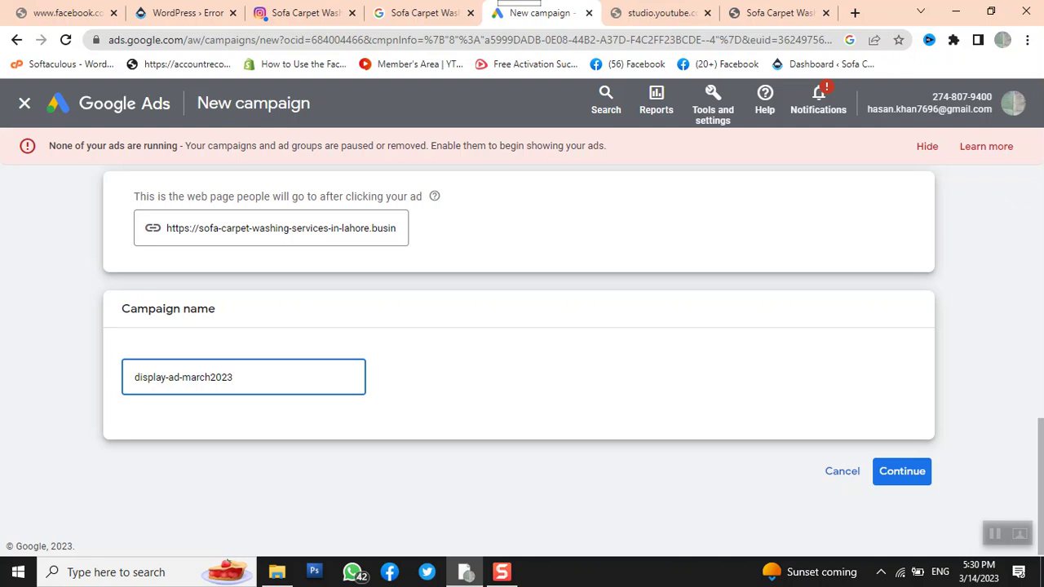
- Continue to the campaign settings, starting a new campaign instead of finishing the saved display-ad draft
click(900, 480)
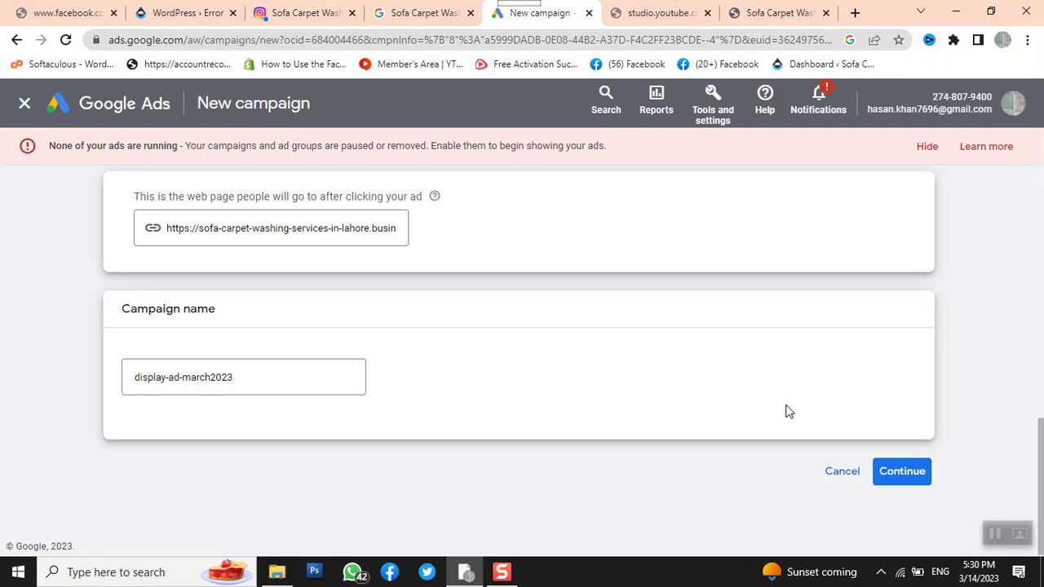
click(883, 471)
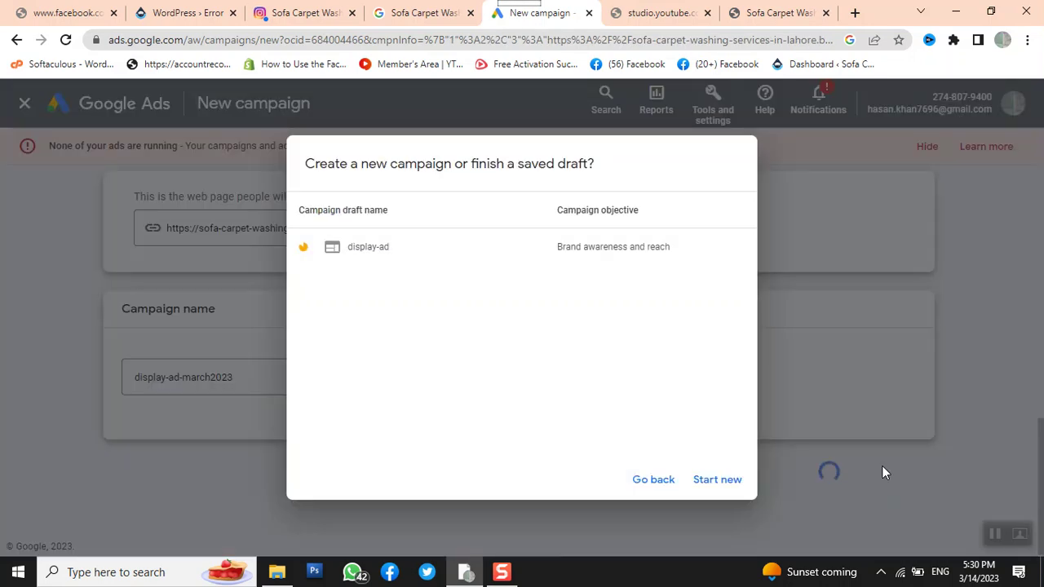
click(714, 489)
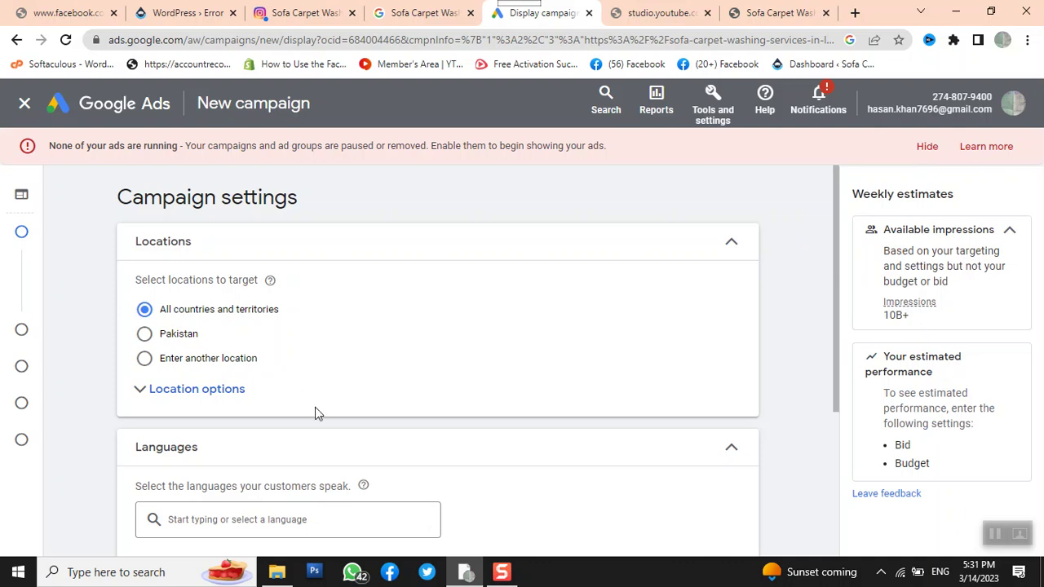
- Expand and review the additional campaign settings, keep all countries and English targeted, and proceed to budget and bidding
scroll(314, 412, down, 2)
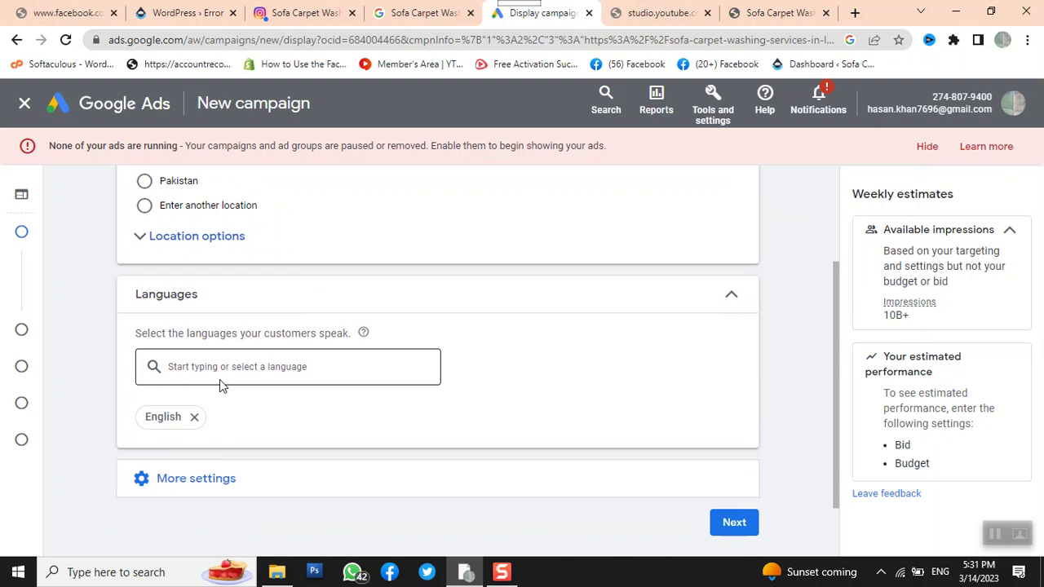
scroll(233, 390, down, 1)
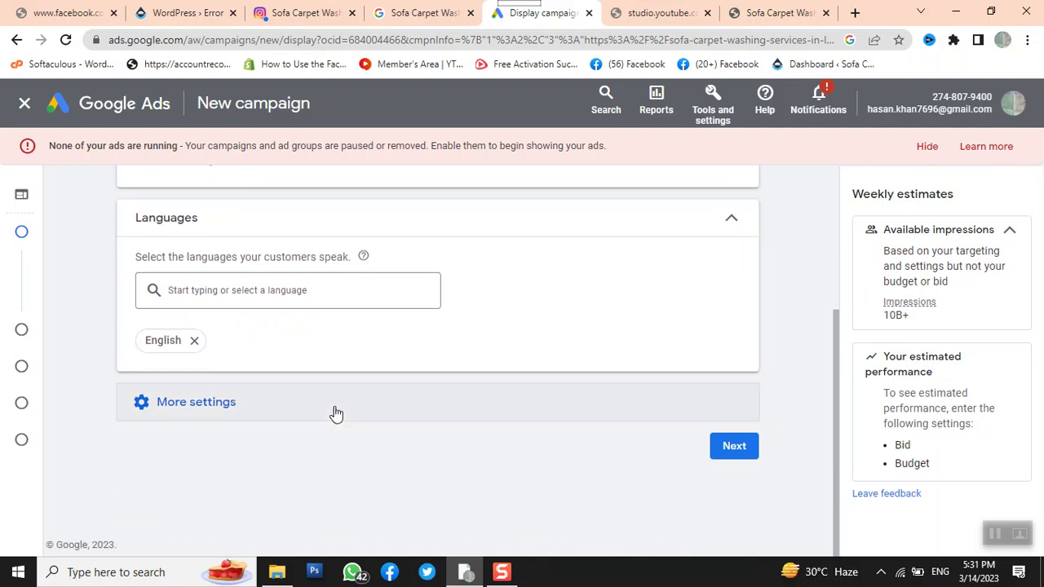
click(174, 401)
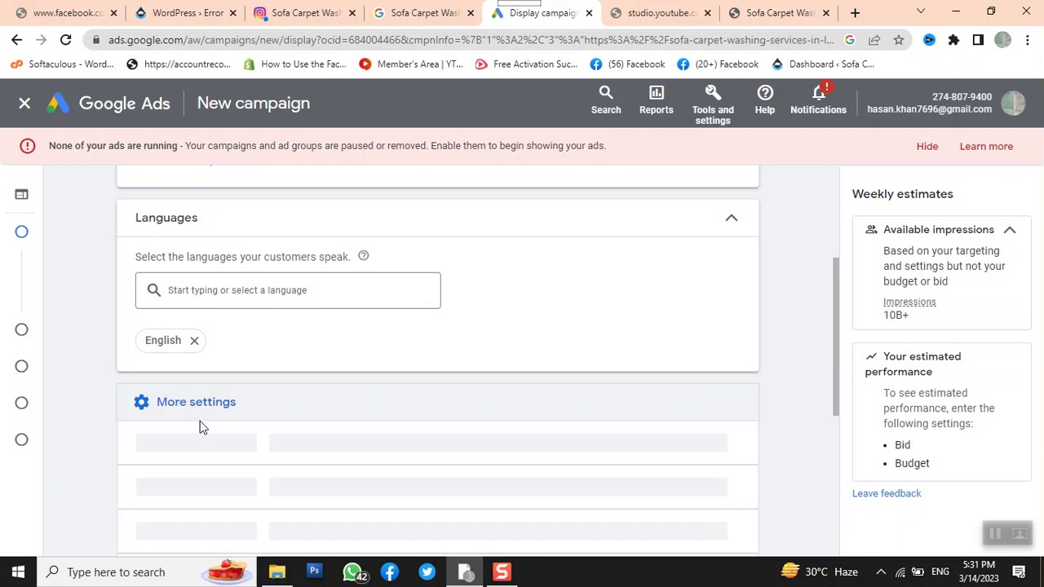
scroll(201, 427, down, 2)
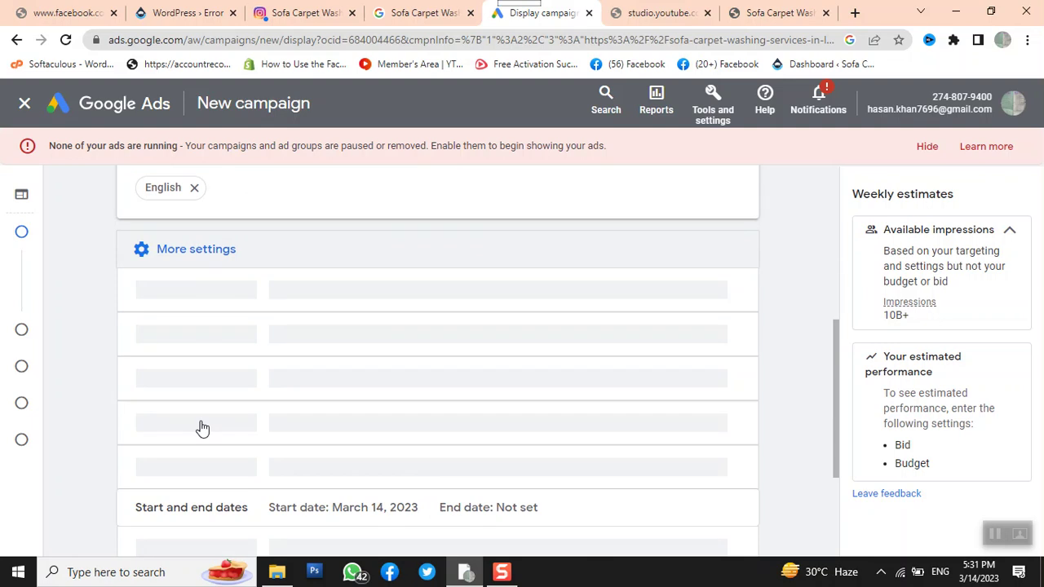
scroll(354, 384, down, 2)
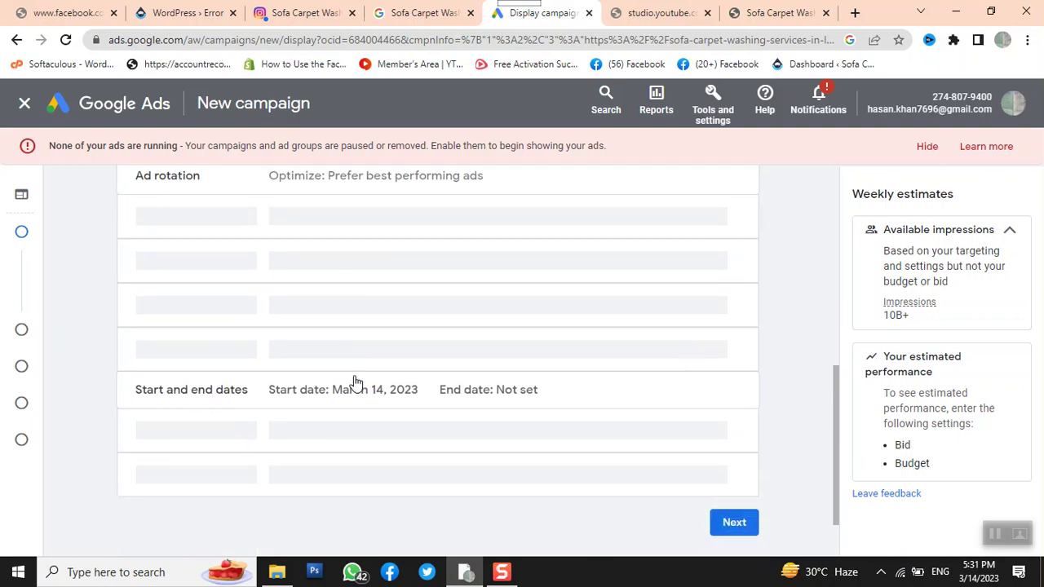
scroll(356, 383, down, 1)
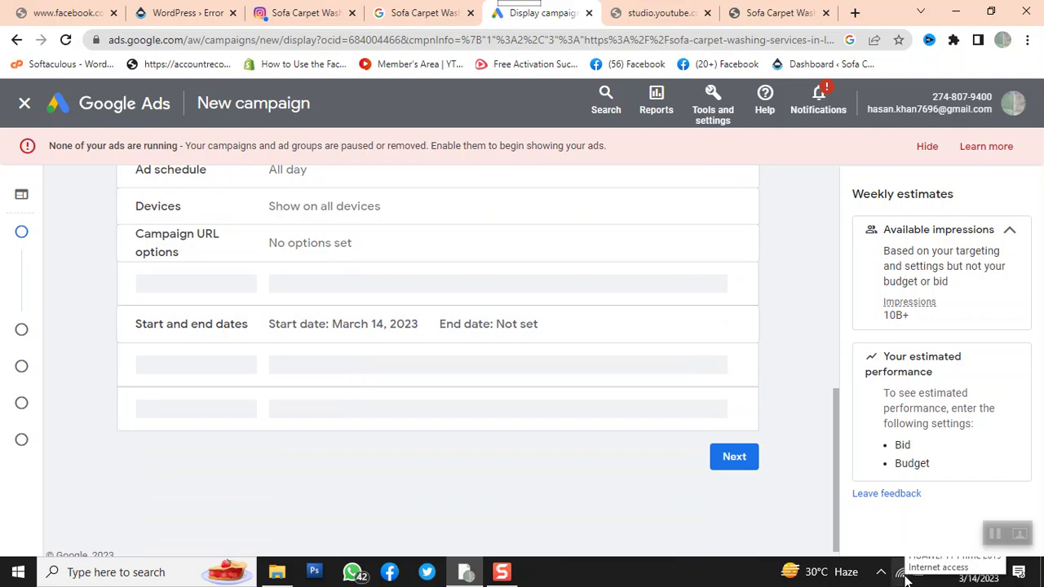
scroll(535, 460, up, 3)
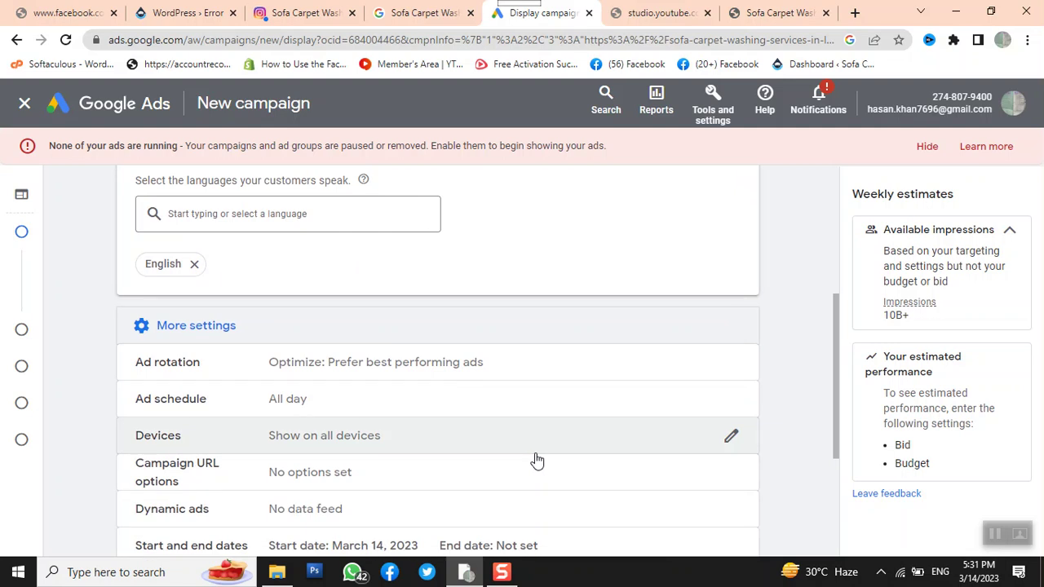
scroll(537, 461, down, 2)
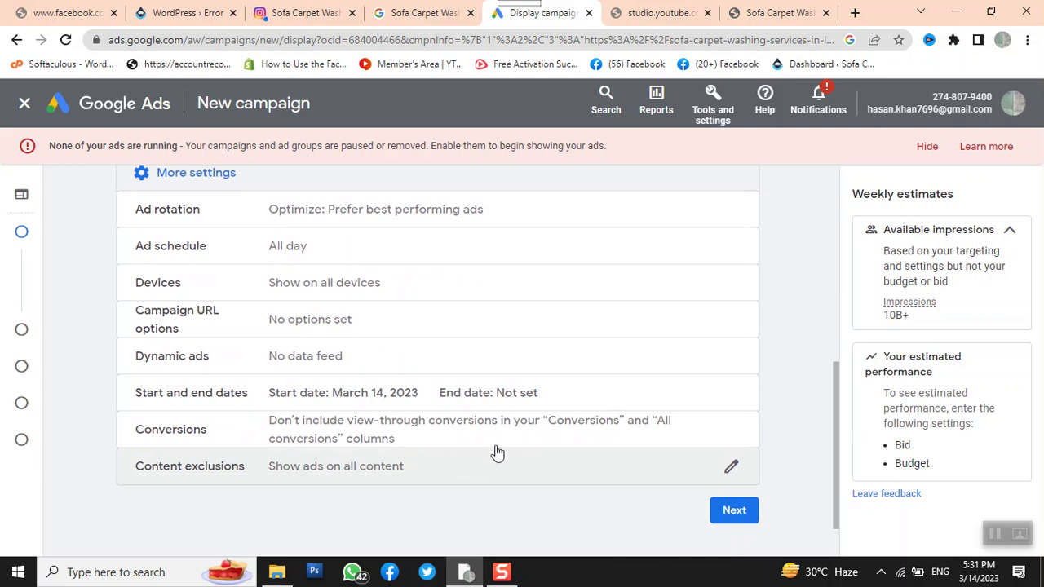
click(723, 522)
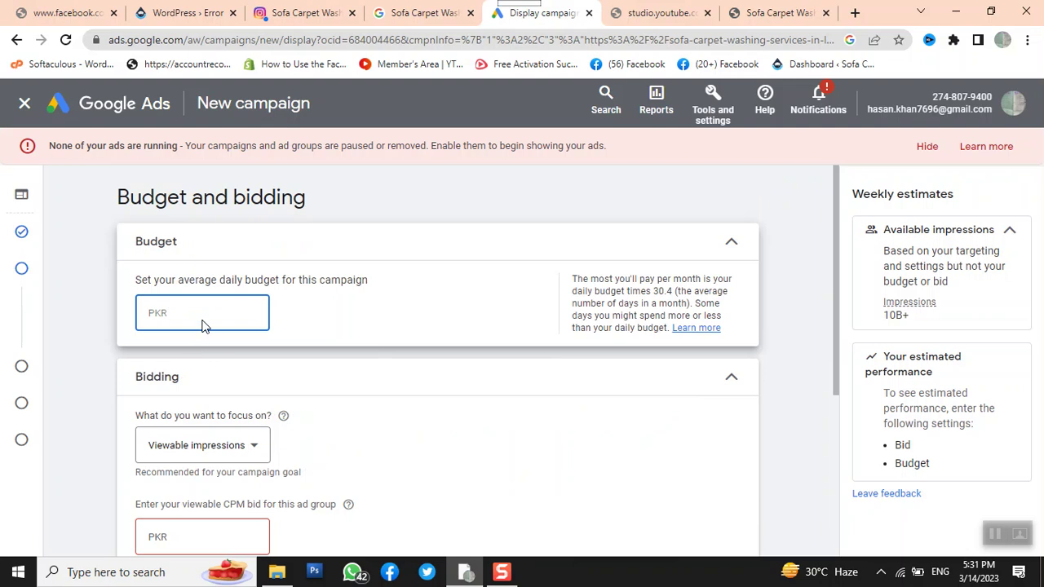
- Set the average daily budget to PKR 20 and choose Viewable impressions as the bidding focus
text(20)
click(416, 433)
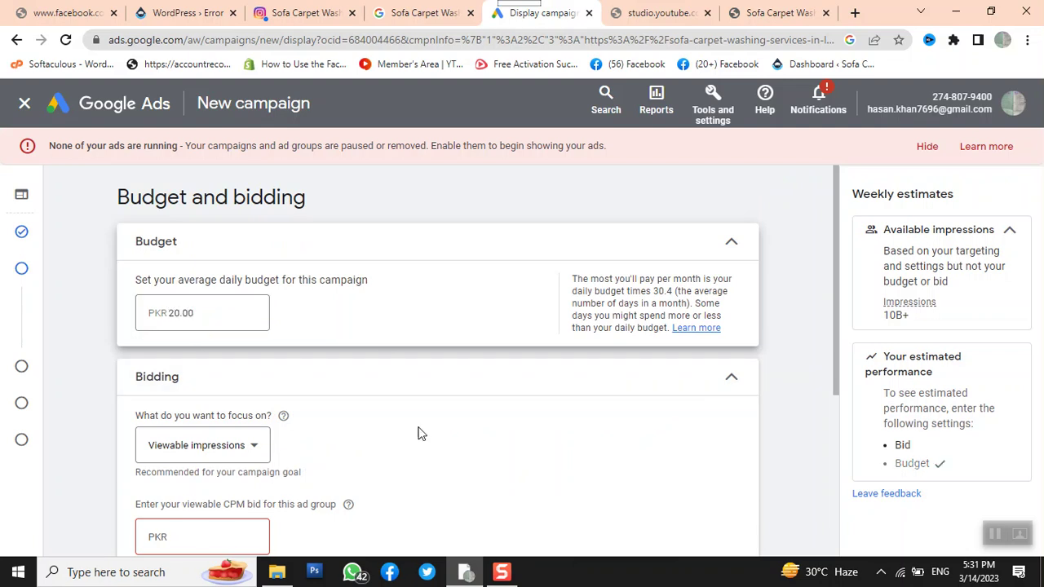
scroll(419, 433, down, 2)
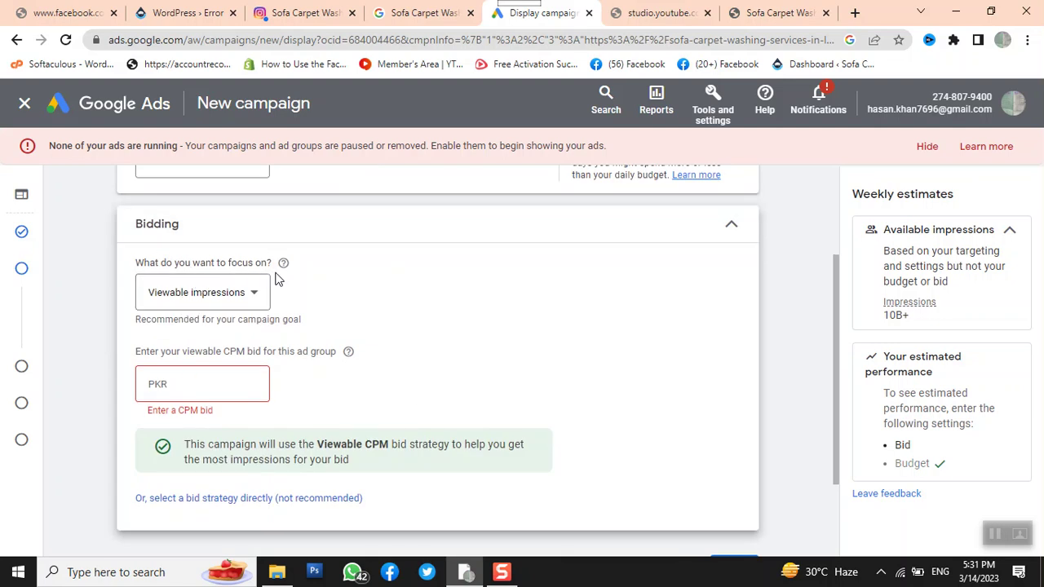
click(228, 302)
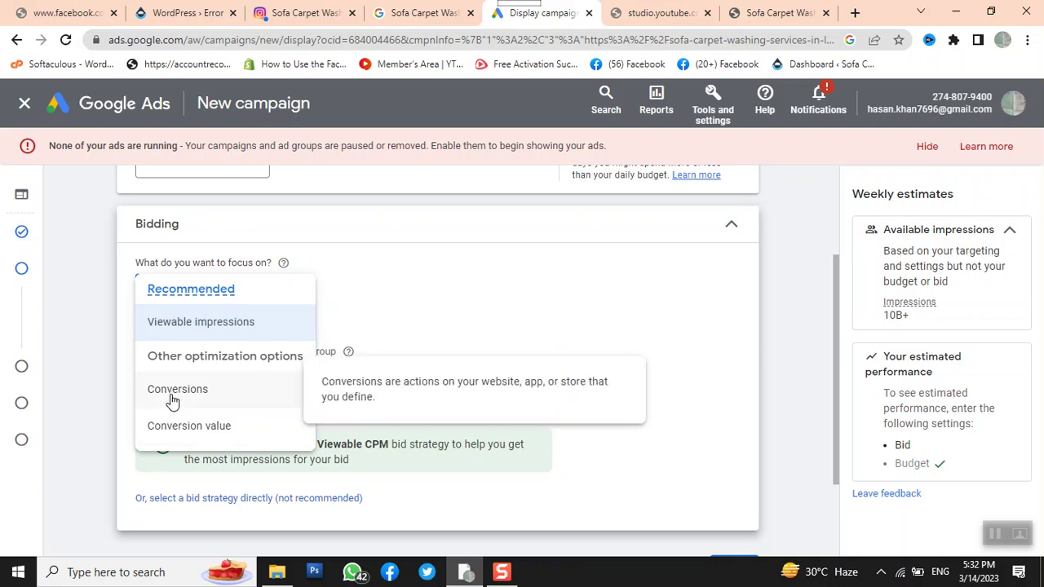
click(189, 329)
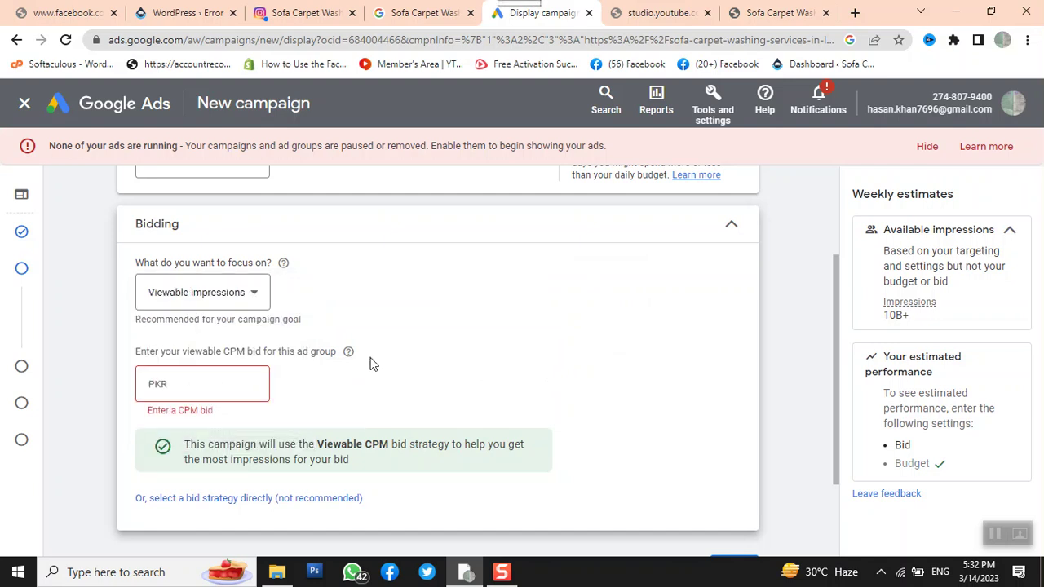
- Set the ad group's viewable CPM bid to PKR 80, check the estimated performance, and proceed to targeting
click(234, 385)
text(80)
click(373, 392)
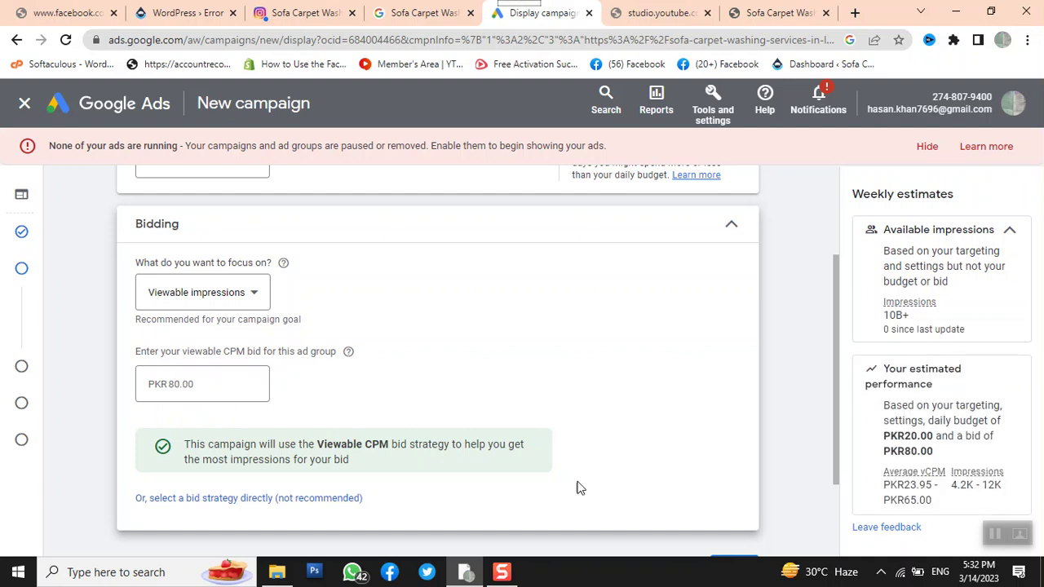
mouse_move(961, 479)
scroll(408, 401, down, 1)
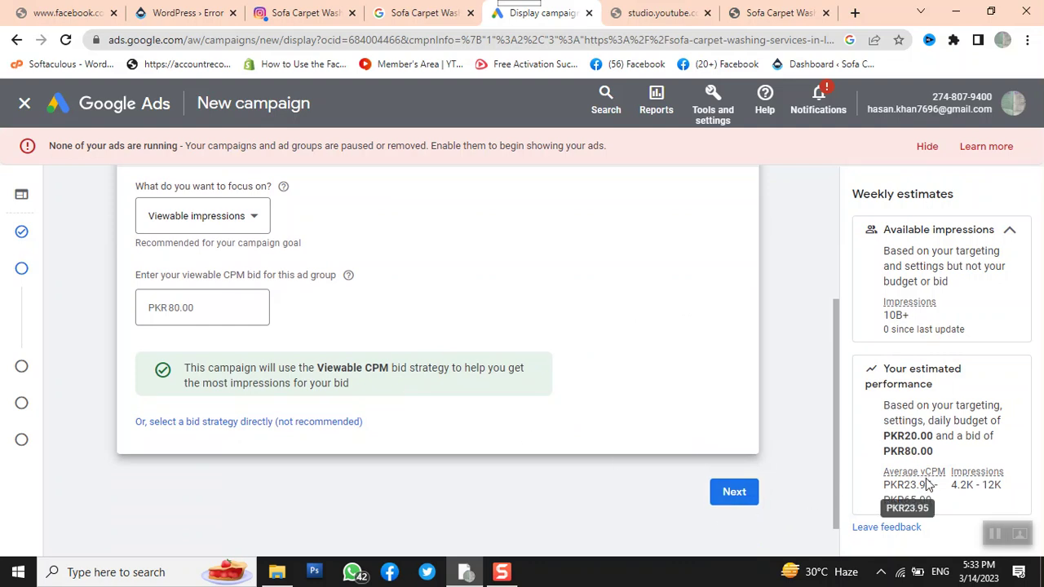
mouse_move(928, 484)
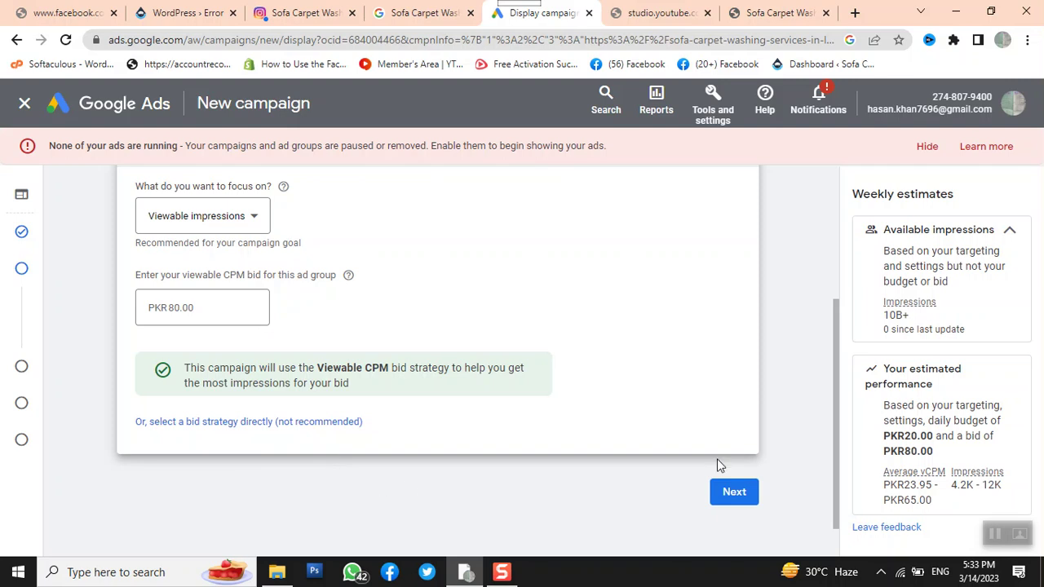
click(734, 492)
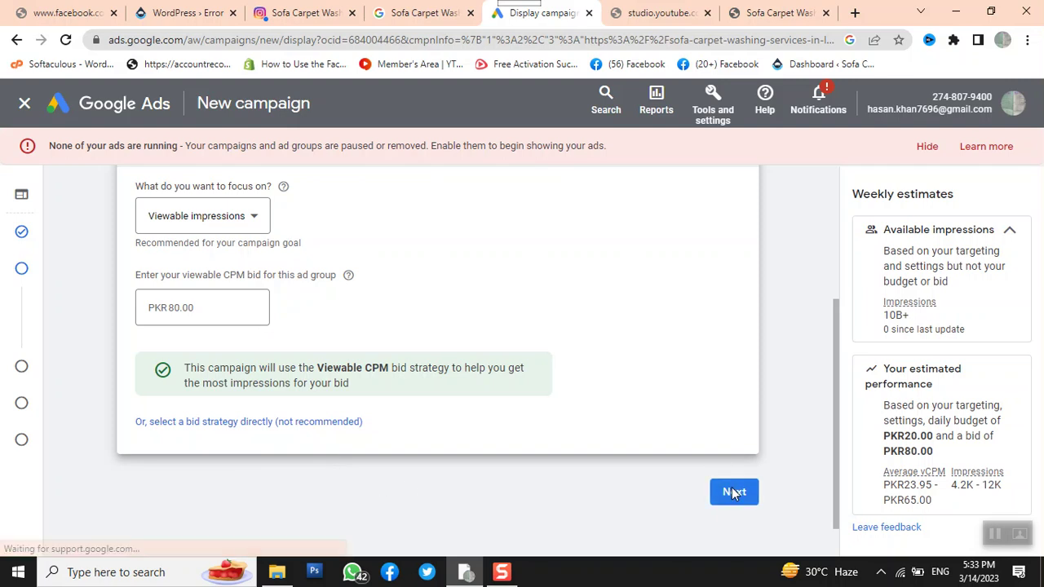
click(811, 366)
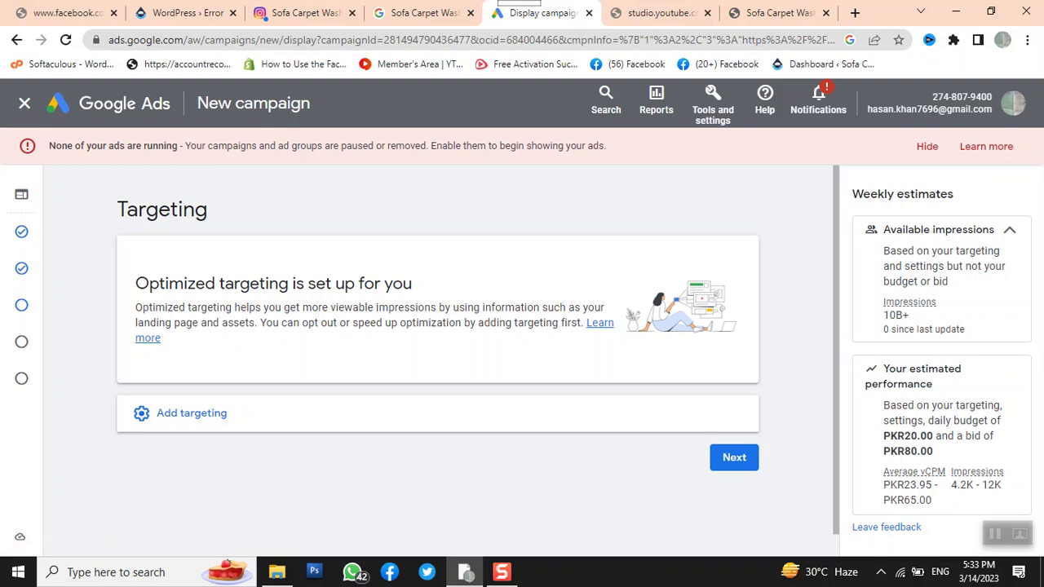
- Add topic targeting for Beauty & Fitness, Arts & Entertainment, Computers & Electronics, and Food & Drink
click(181, 424)
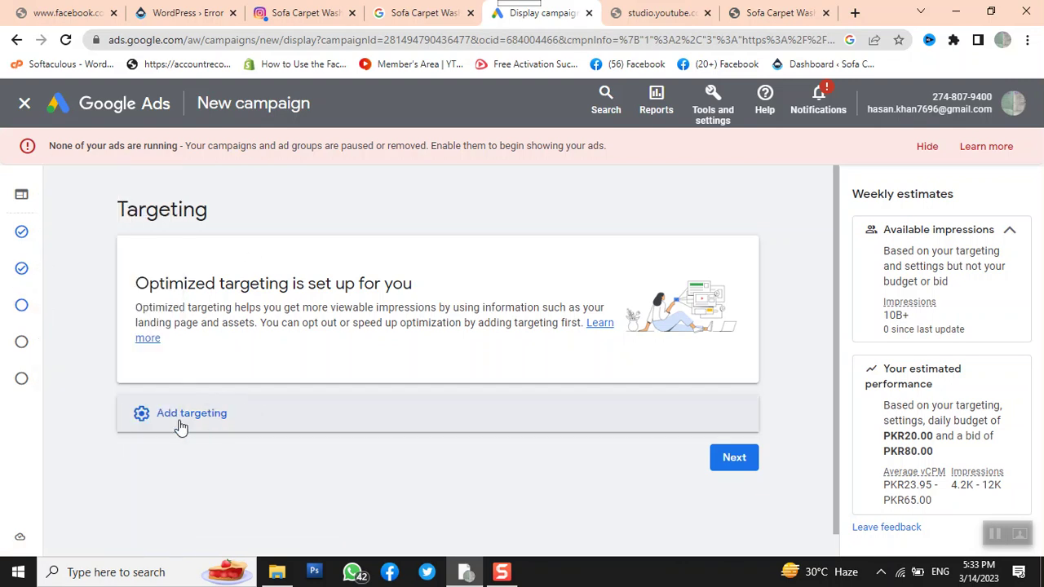
scroll(579, 337, down, 2)
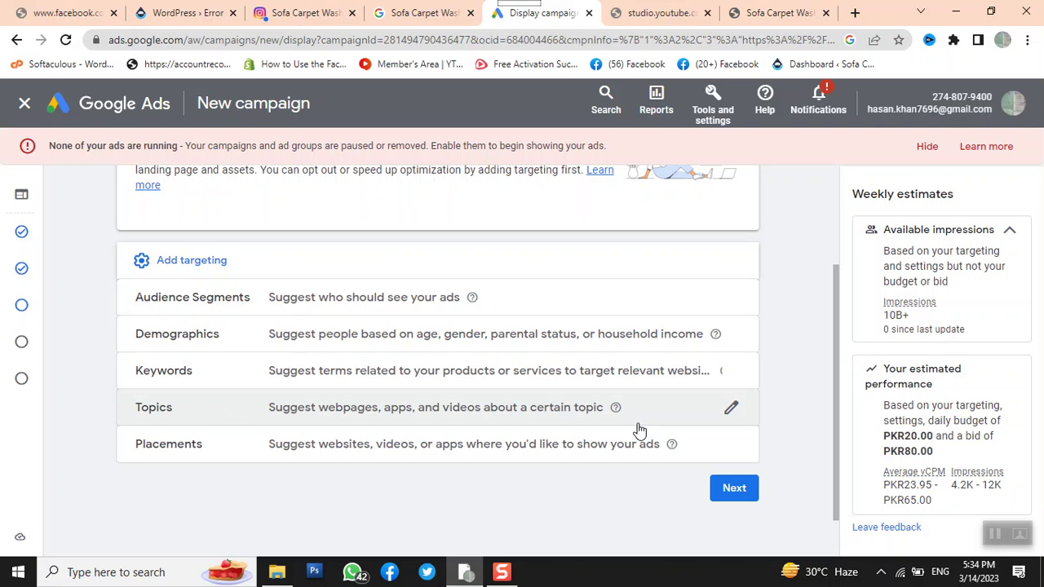
click(731, 409)
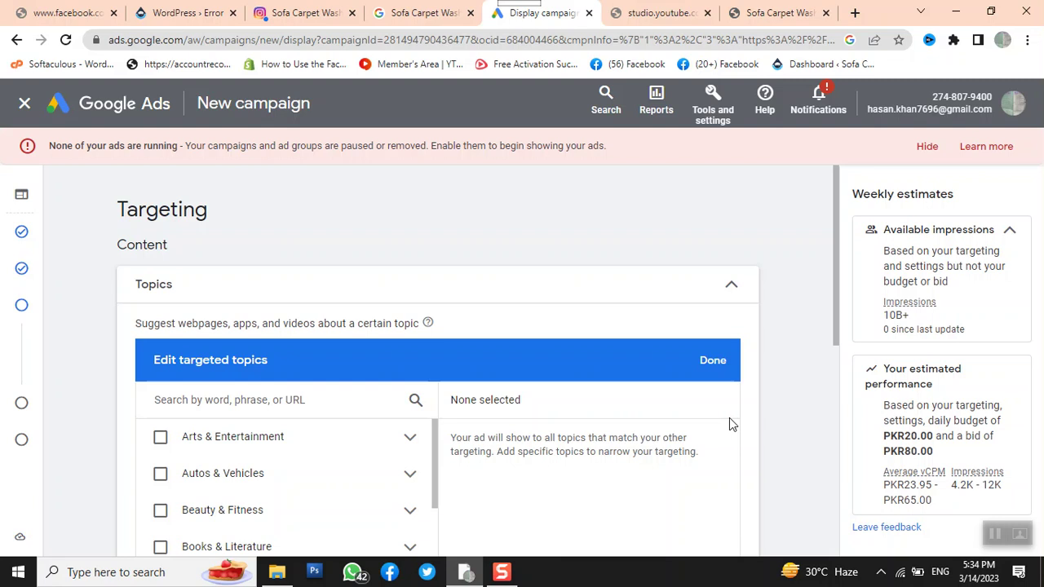
scroll(450, 427, down, 1)
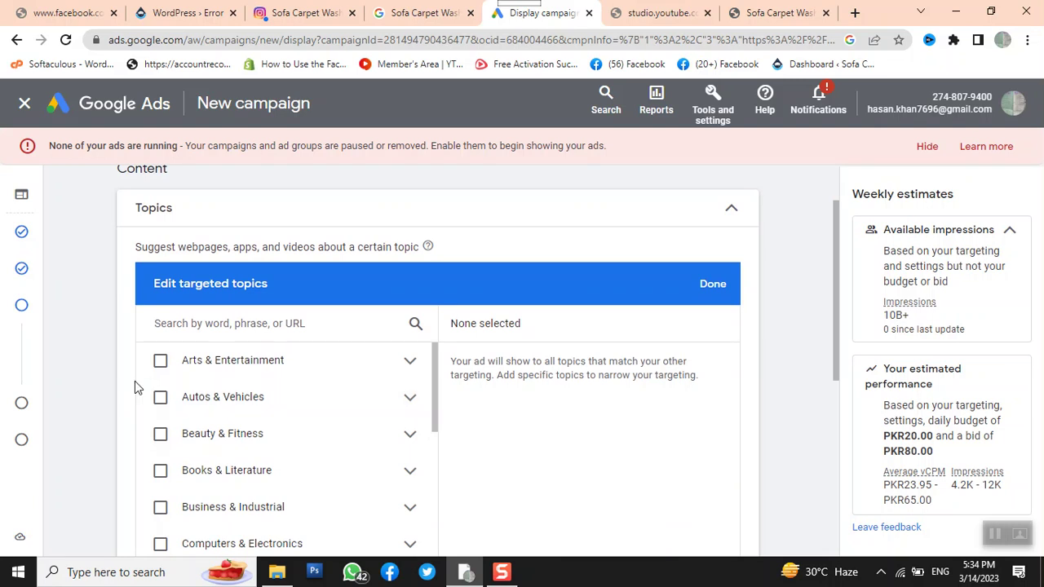
click(160, 436)
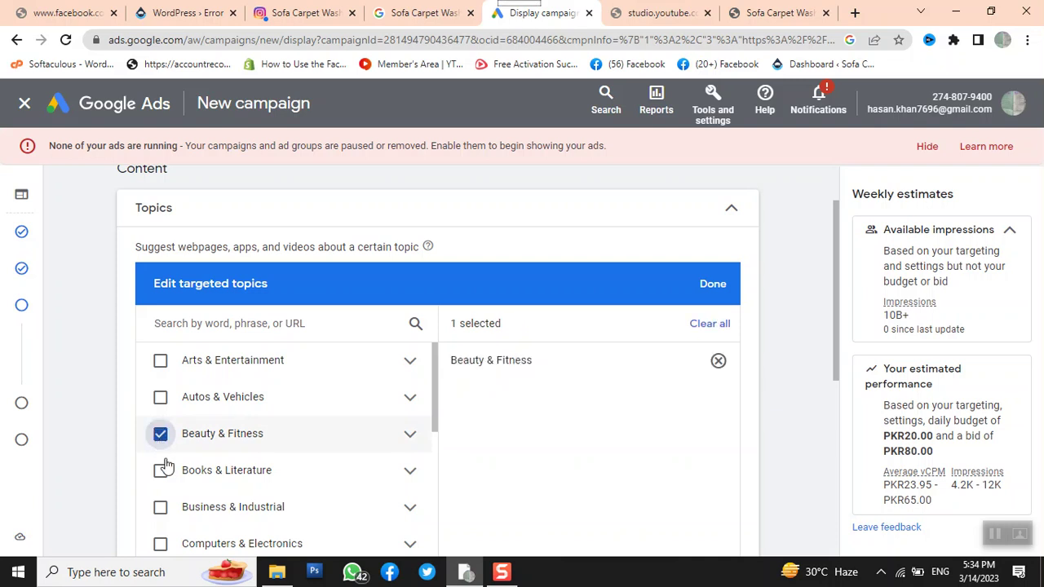
click(161, 360)
scroll(168, 369, down, 1)
scroll(163, 383, down, 1)
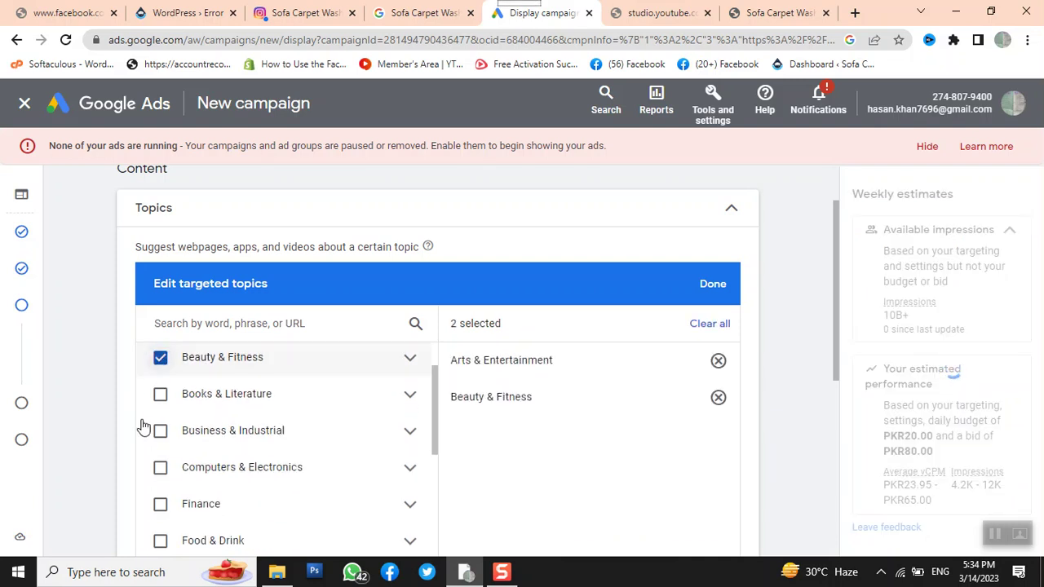
click(161, 465)
scroll(163, 477, down, 1)
scroll(166, 487, down, 1)
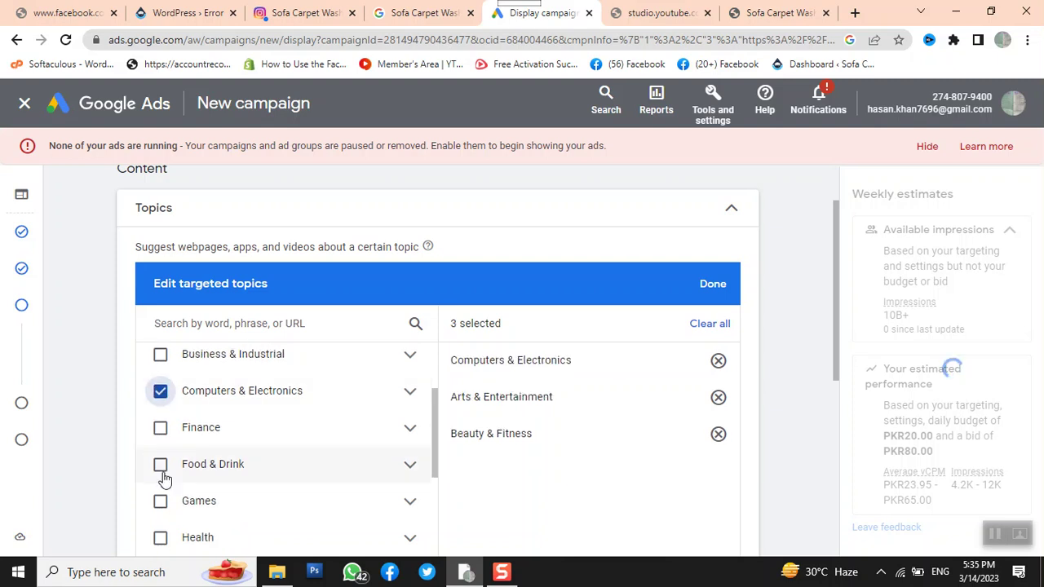
click(161, 464)
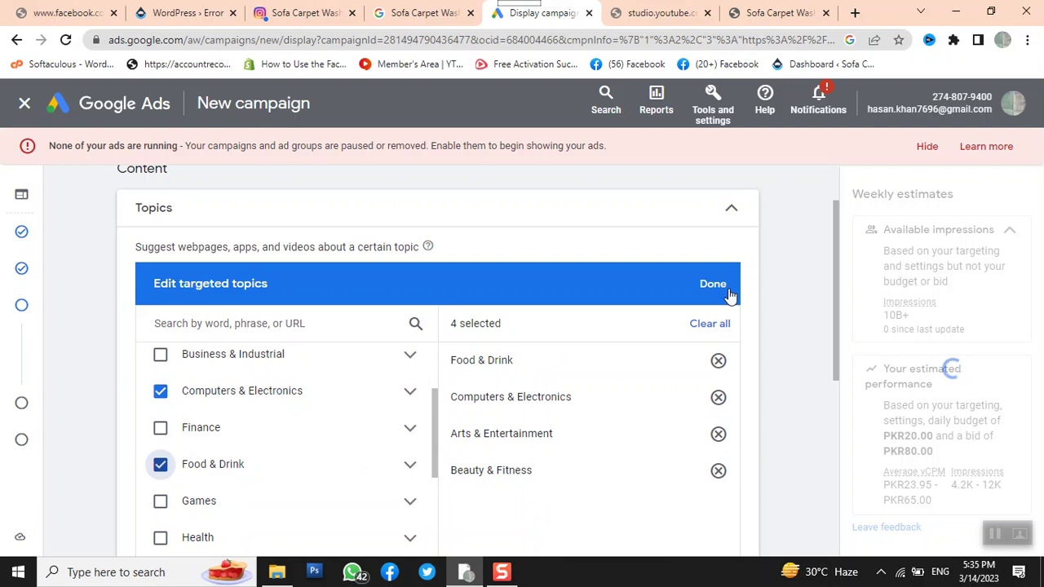
- Add placement targeting and bring up the categories for choosing targeted placements
scroll(778, 330, down, 5)
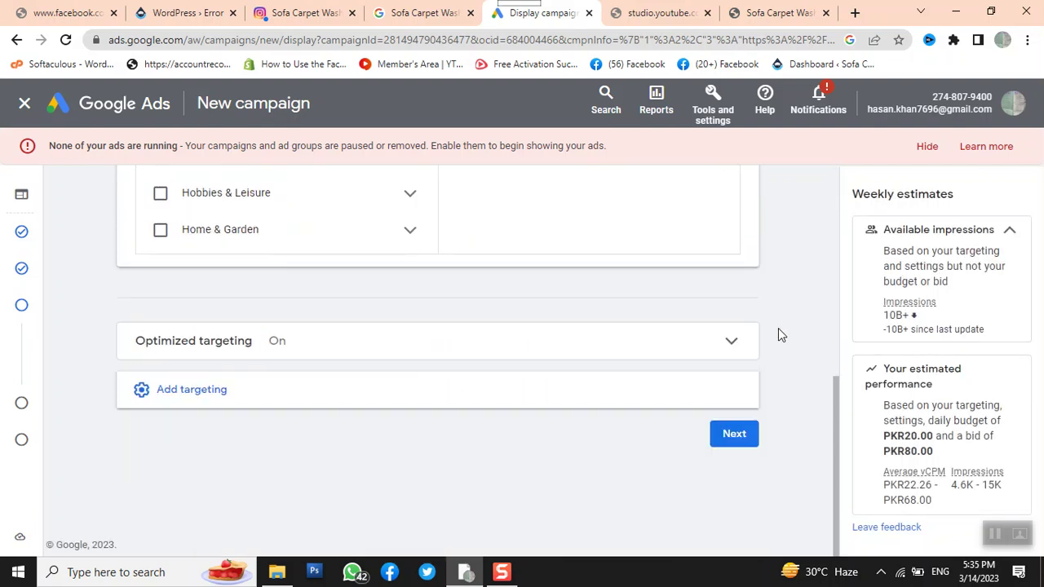
mouse_move(120, 415)
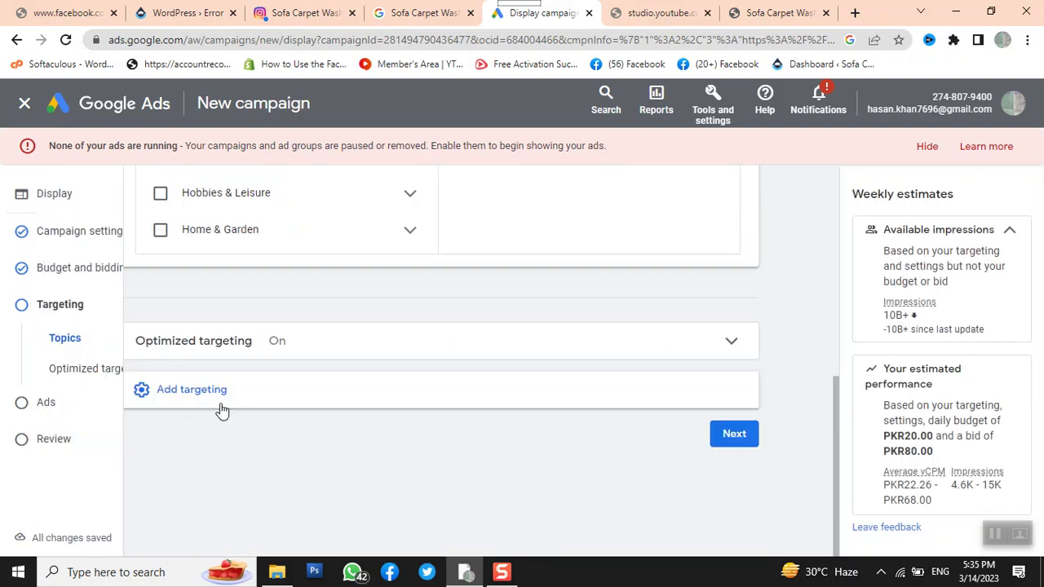
click(217, 401)
scroll(466, 402, down, 2)
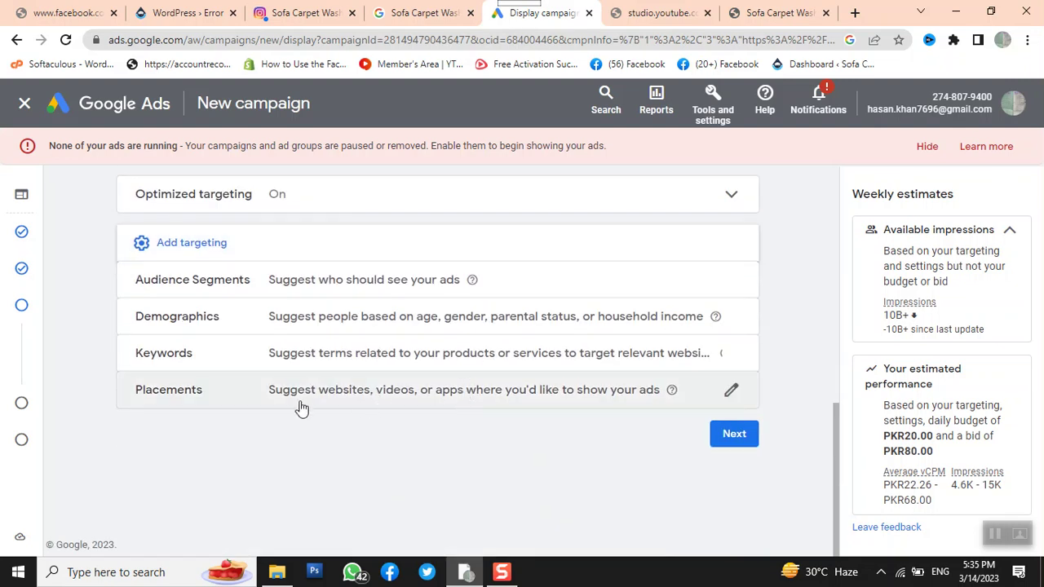
click(727, 396)
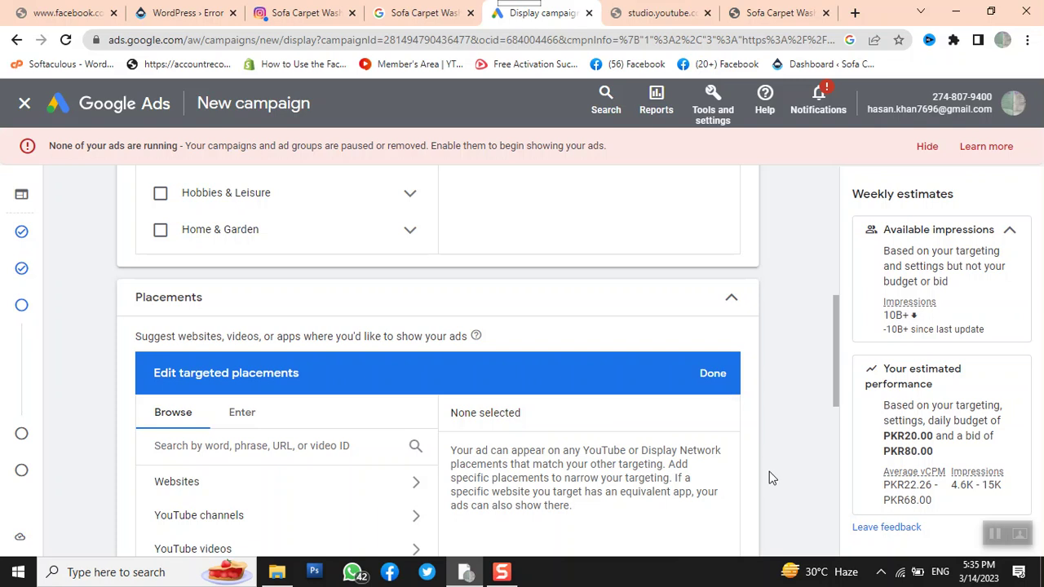
scroll(508, 441, down, 1)
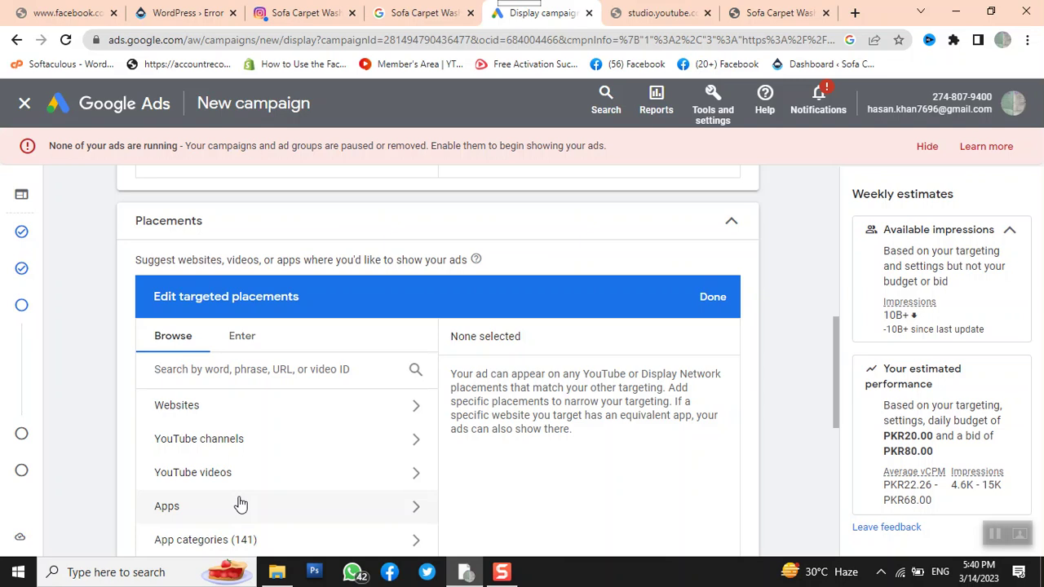
scroll(186, 413, down, 1)
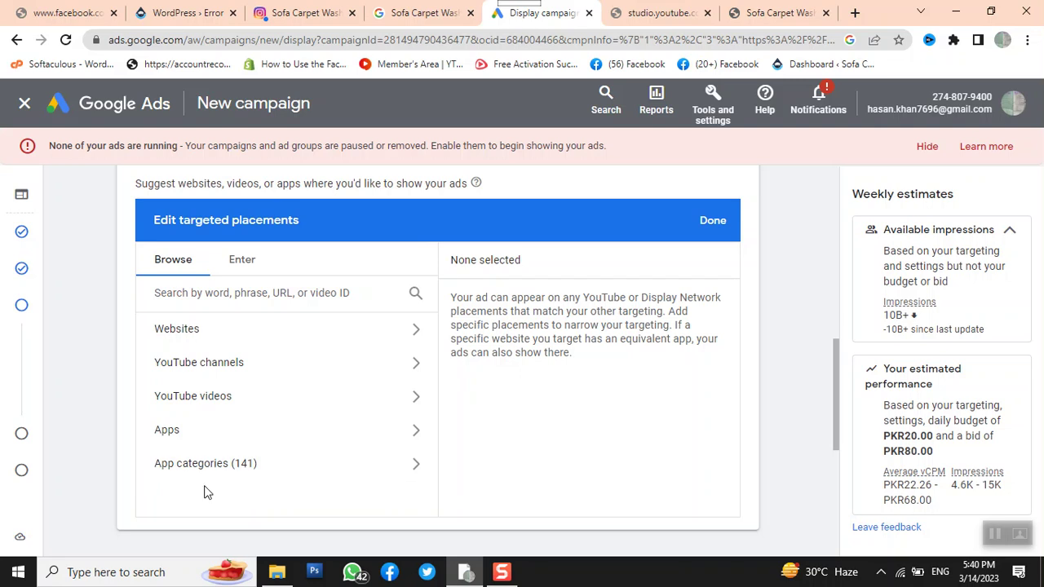
- Search the website placements for urdupoint
click(331, 326)
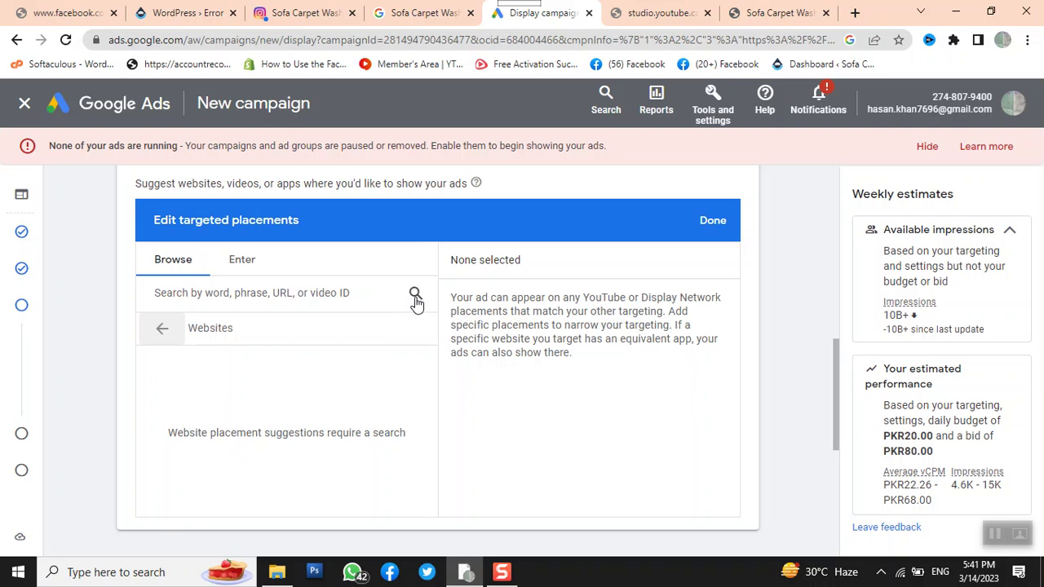
click(375, 292)
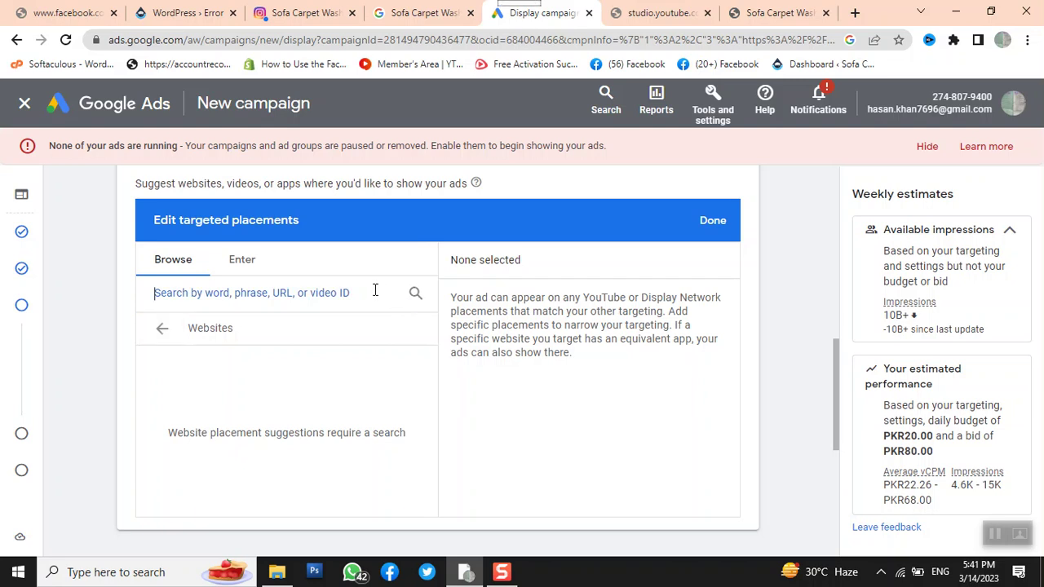
text(urdu)
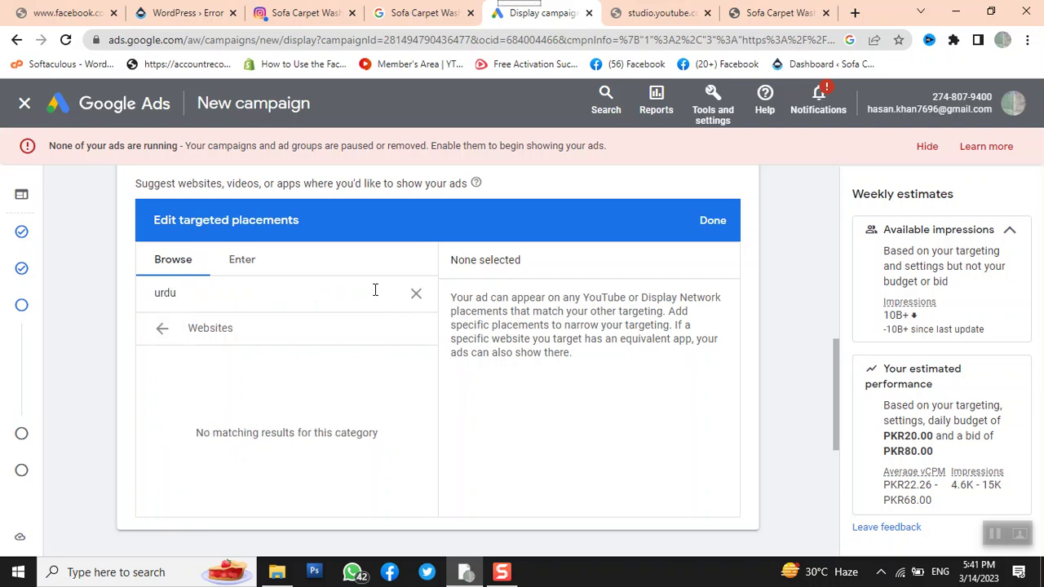
text(point)
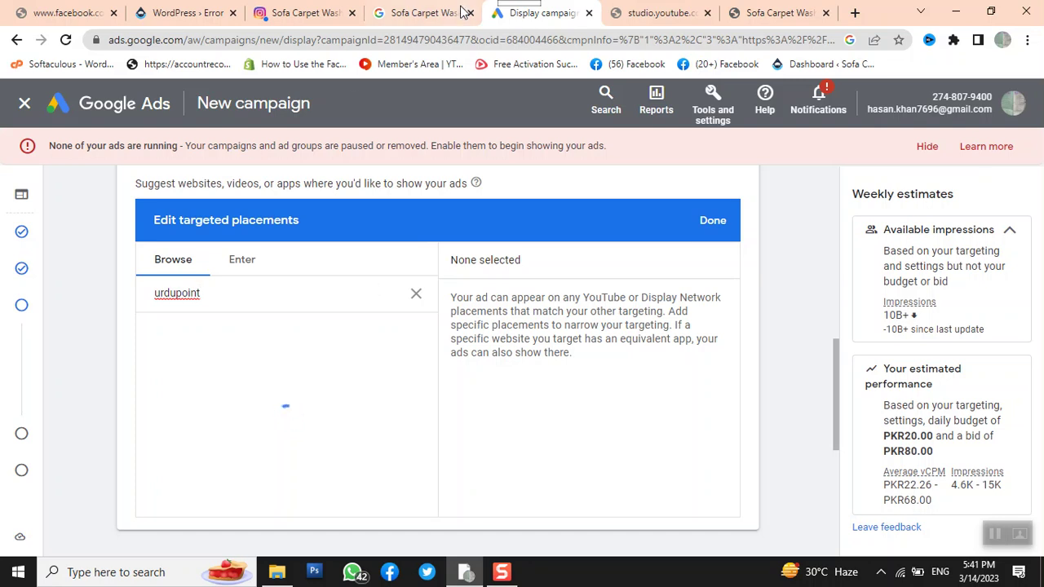
click(239, 268)
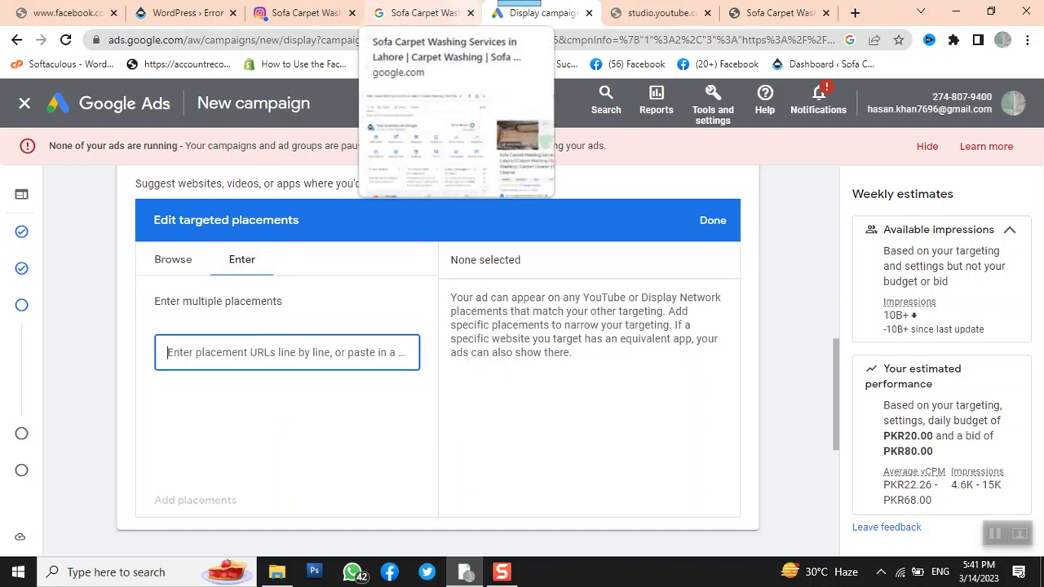
text(www)
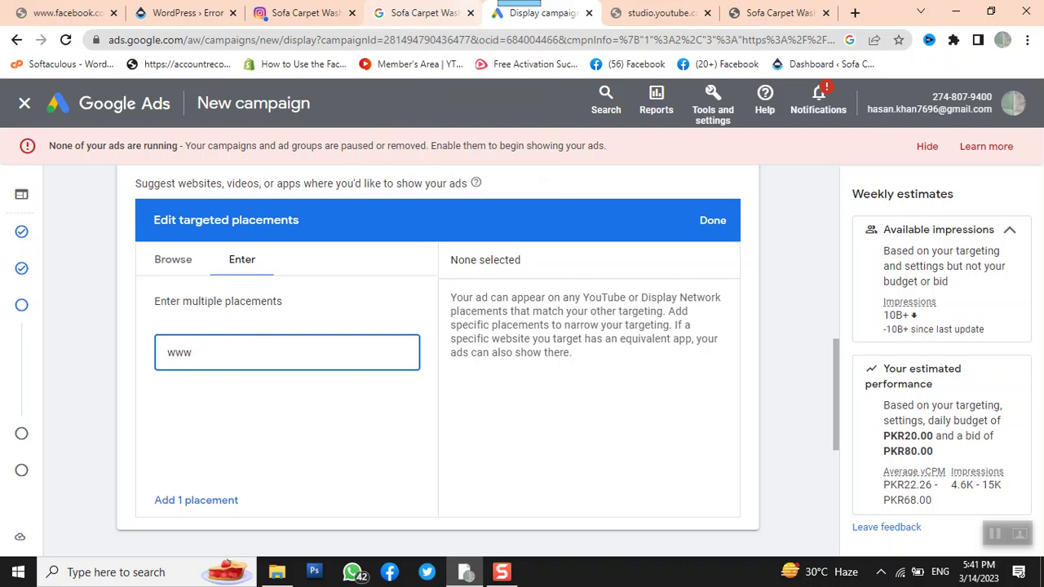
text(.urdupoint.com)
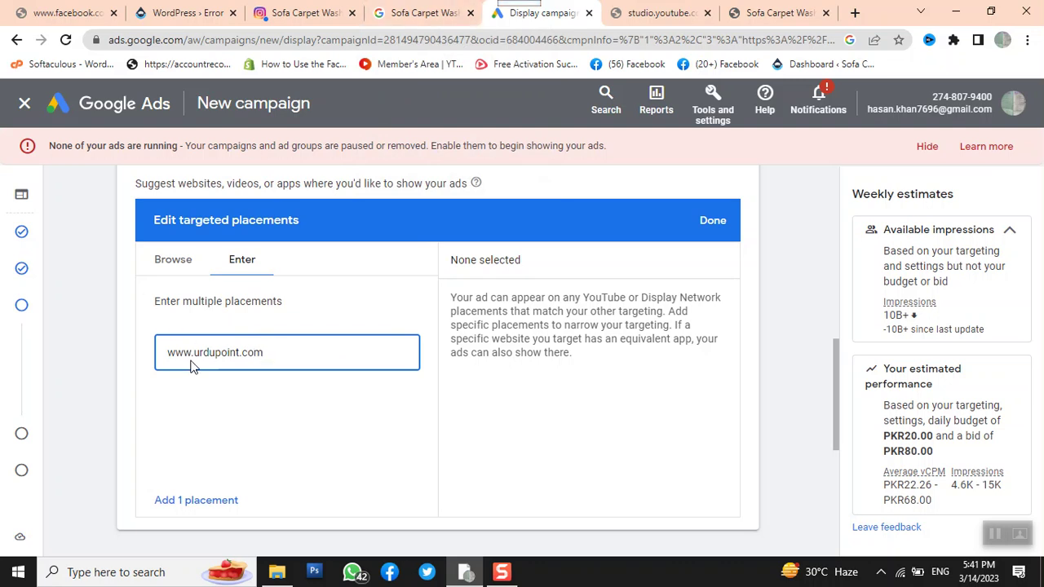
click(178, 269)
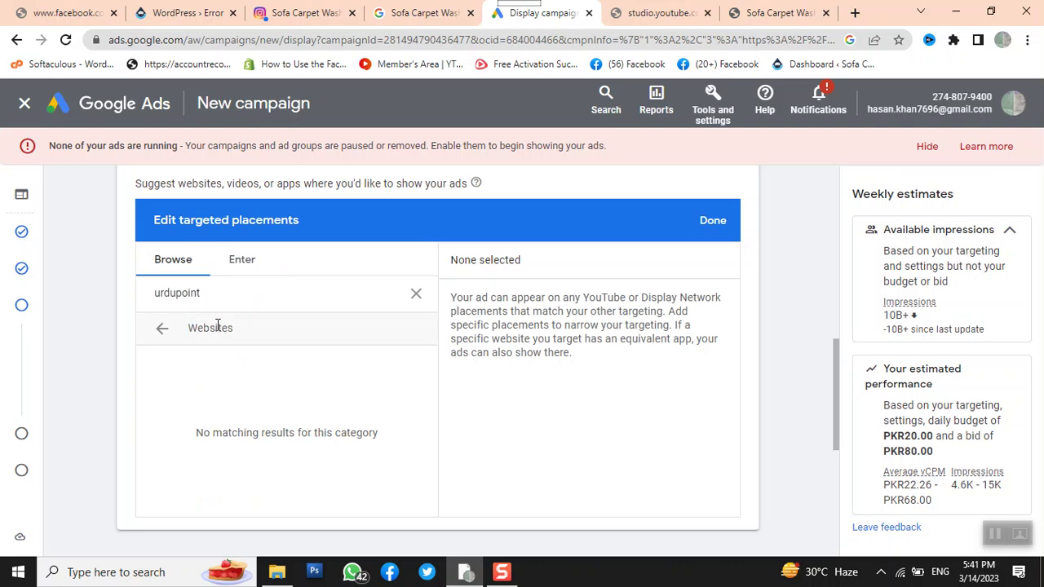
- Replace the placement search term with olx and select the website olx.com.pk as a targeted placement
click(340, 301)
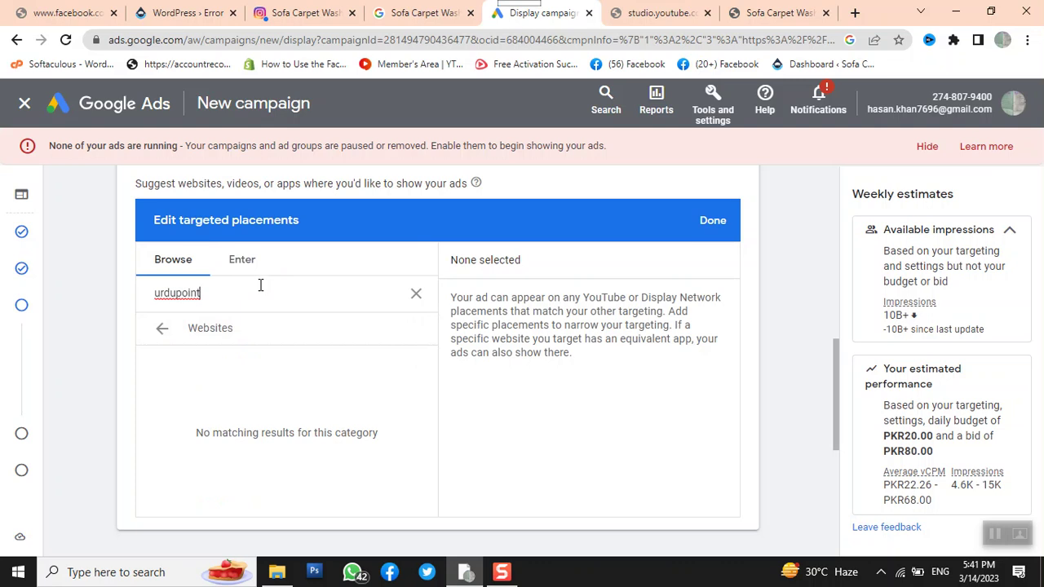
key(BackSpace)
key(BackSpace)
key(BackSpace)
key(BackSpace)
key(BackSpace)
key(BackSpace)
key(BackSpace)
key(BackSpace)
key(BackSpace)
text(olx)
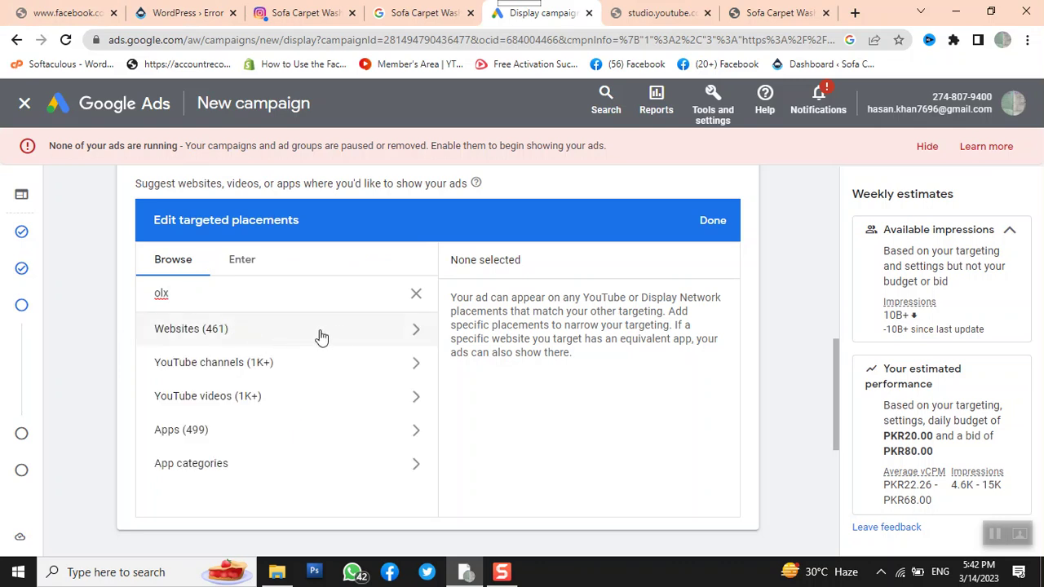
click(361, 332)
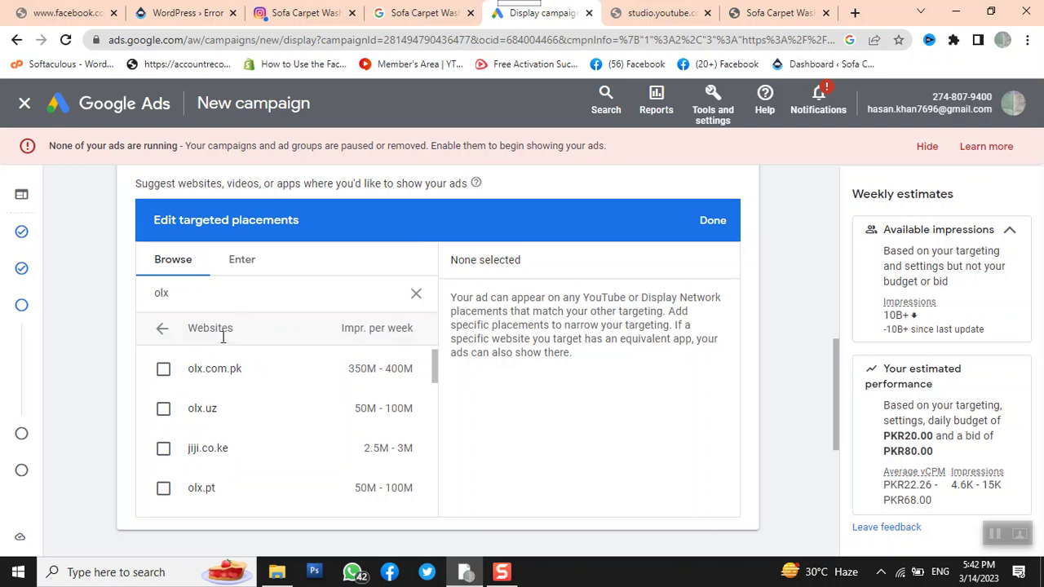
click(163, 371)
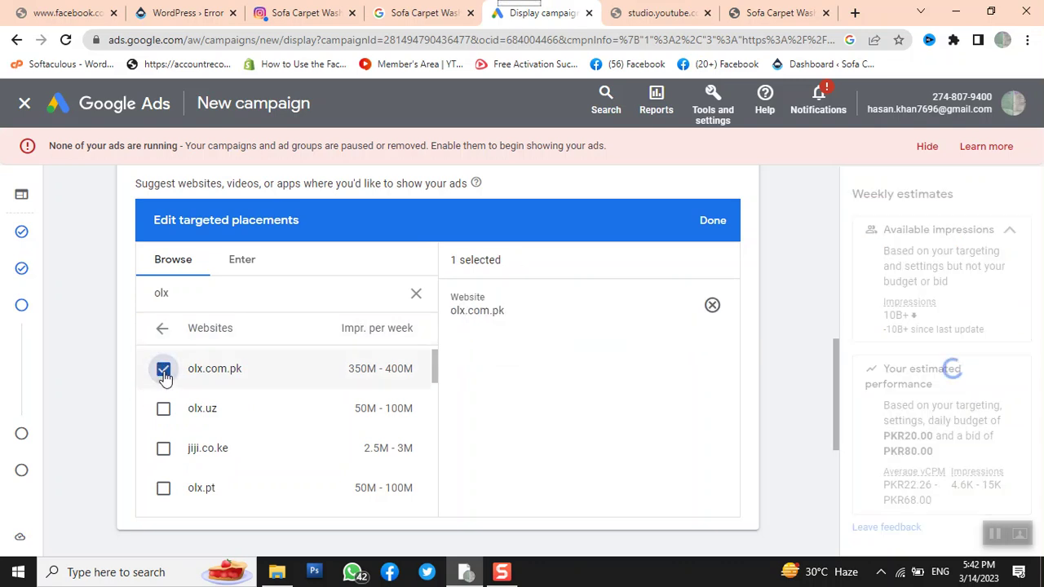
- Search the website placements for urdupoint again in place of olx, and clear the search term
click(212, 305)
key(BackSpace)
key(BackSpace)
key(BackSpace)
text(u)
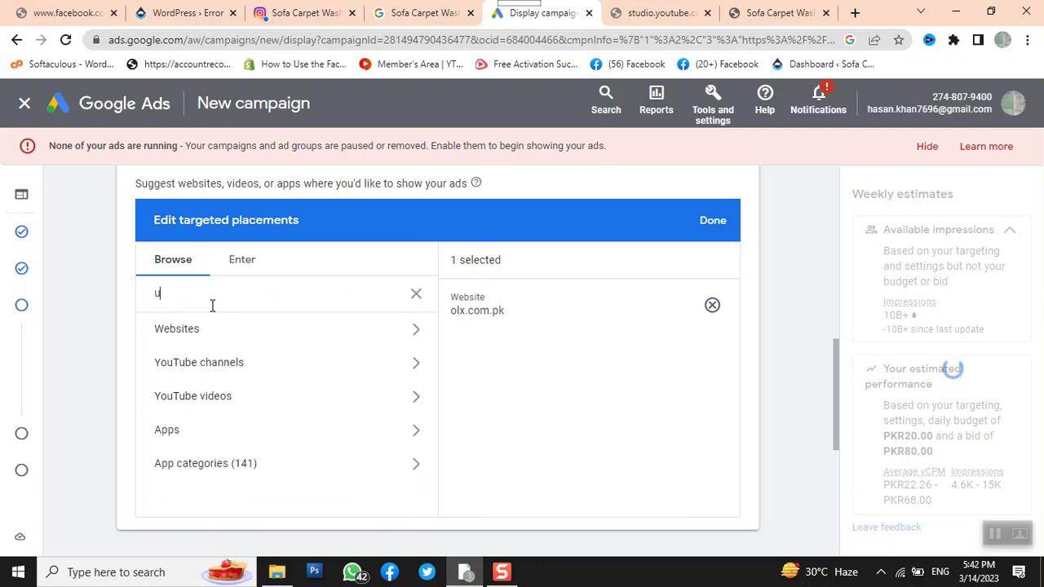
text(rdupoint)
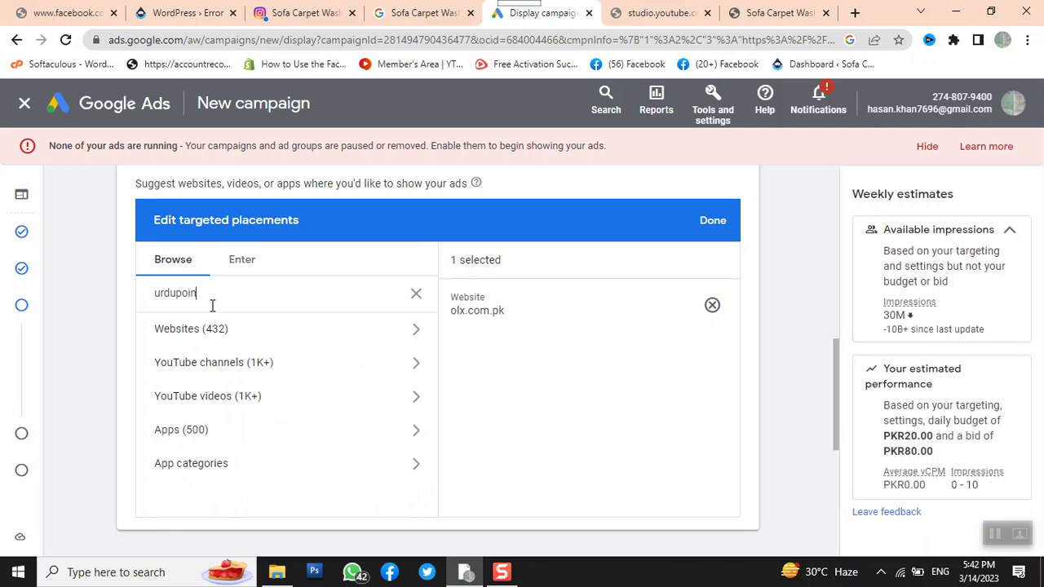
click(244, 333)
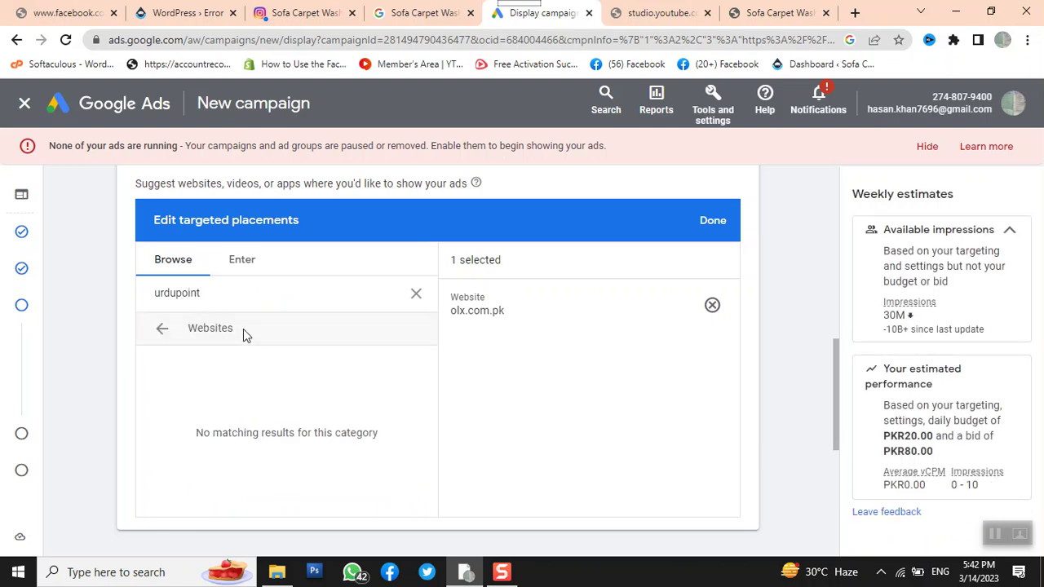
click(243, 300)
key(BackSpace)
key(BackSpace)
key(BackSpace)
key(BackSpace)
key(BackSpace)
key(BackSpace)
key(BackSpace)
key(BackSpace)
key(BackSpace)
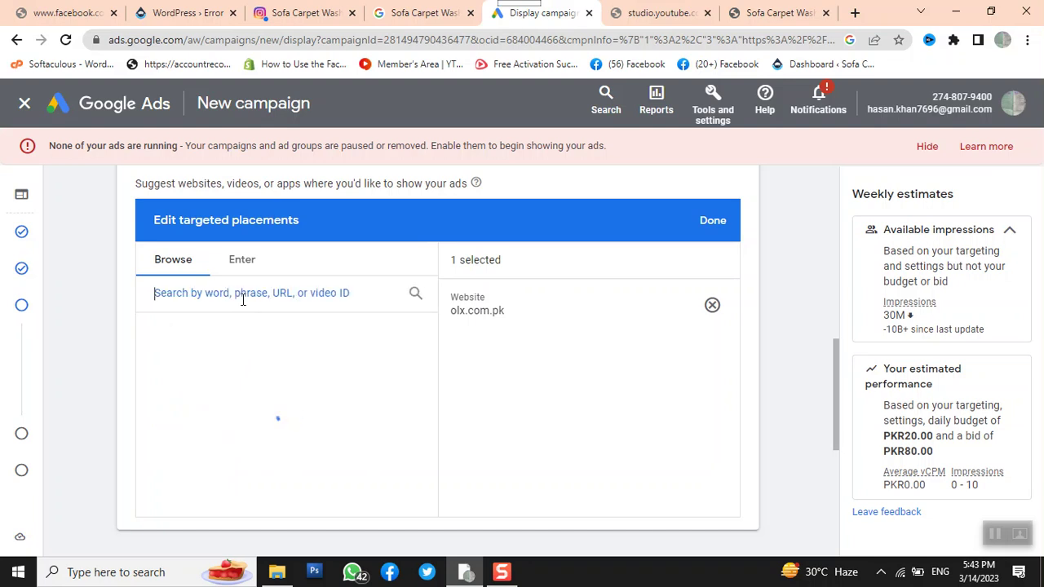
- Search the placements for geo and target the YouTube channels GEO, HAR PAL GEO and Geo News
text(geo)
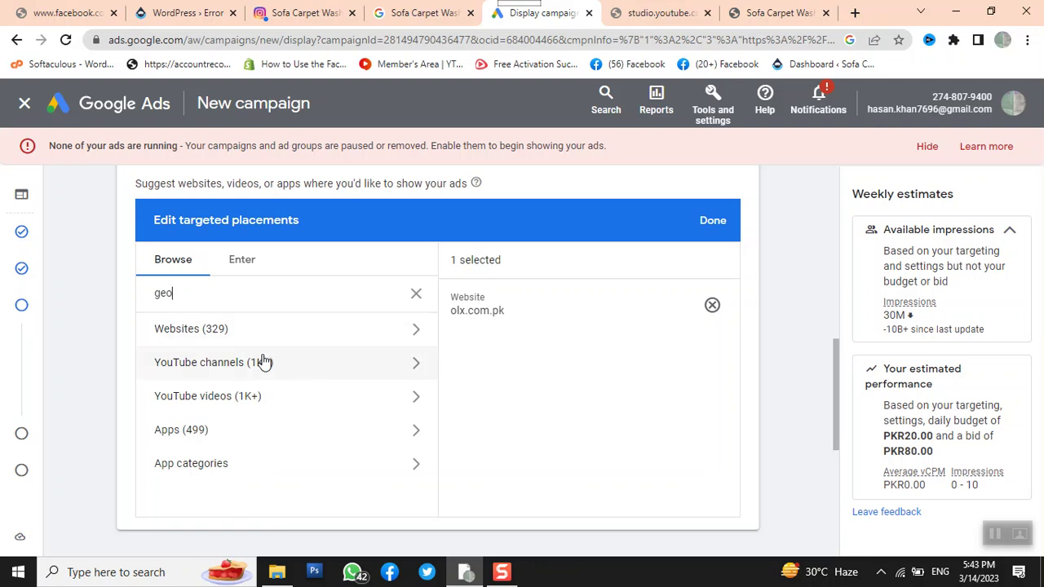
click(261, 362)
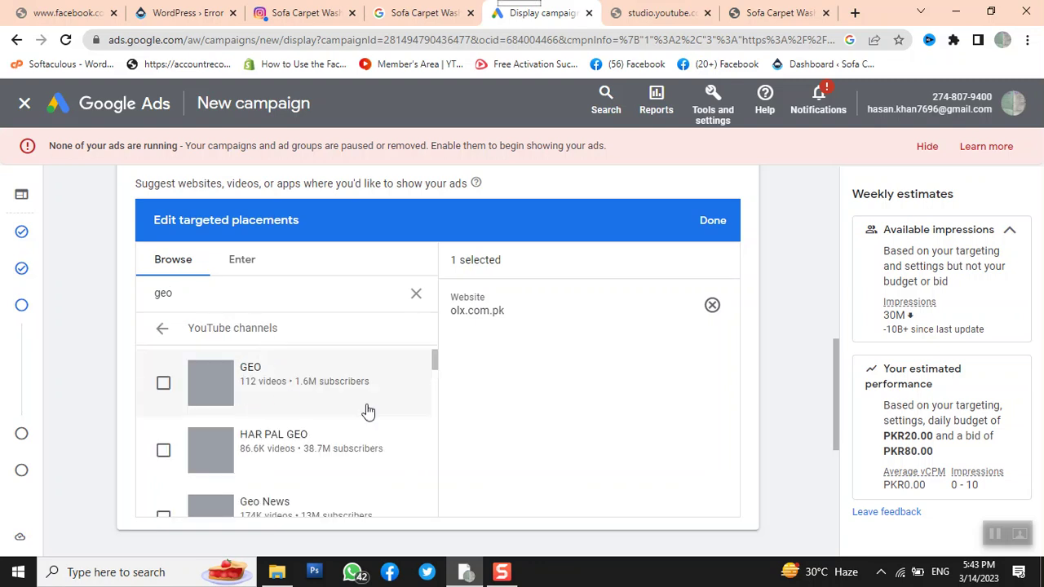
click(158, 400)
click(161, 446)
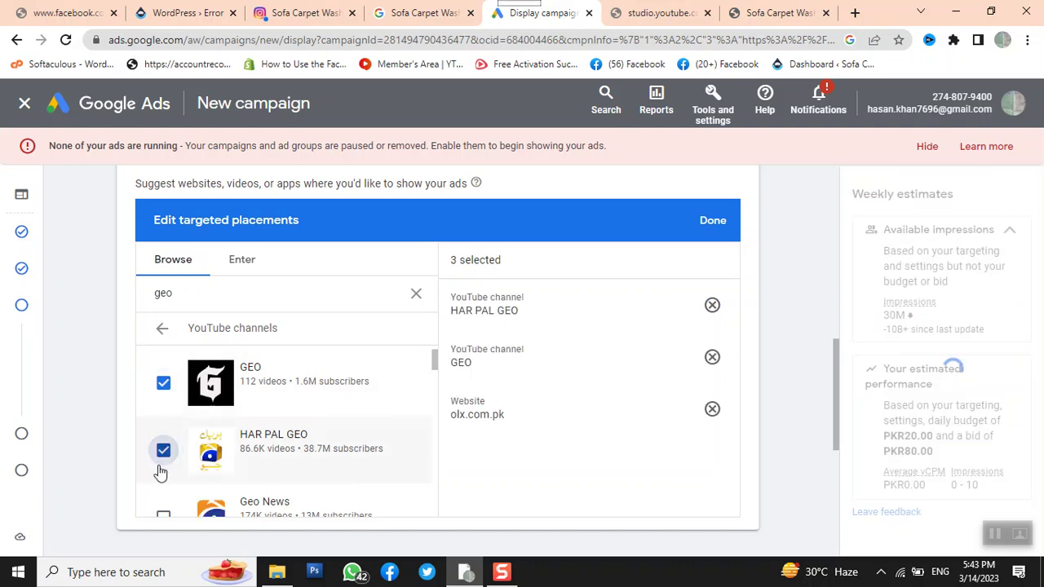
click(165, 512)
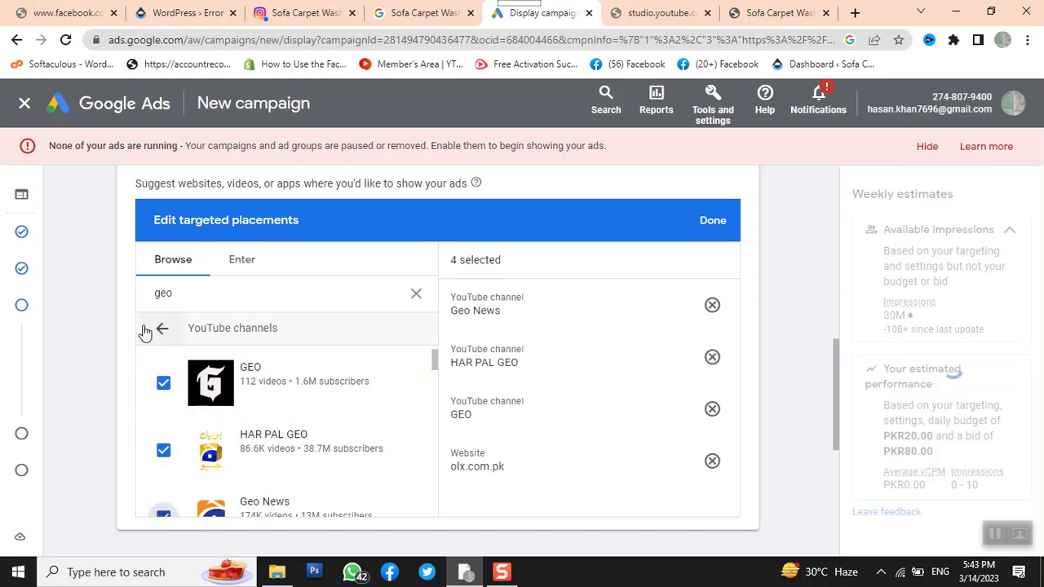
- Add the Geo News app by Interlink Multi Media - Jang Media Group to the targeted placements
click(147, 328)
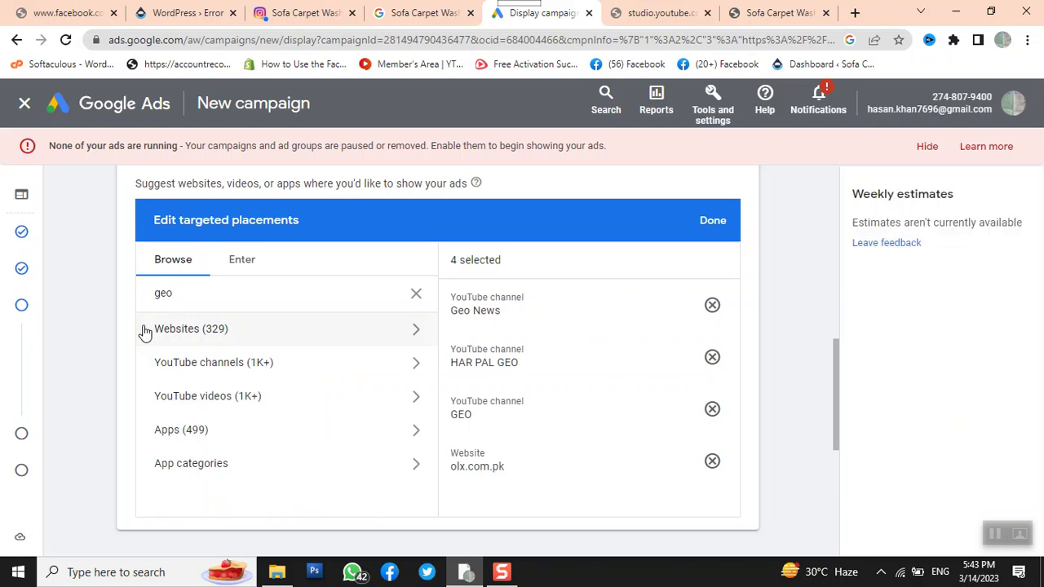
click(256, 429)
click(258, 438)
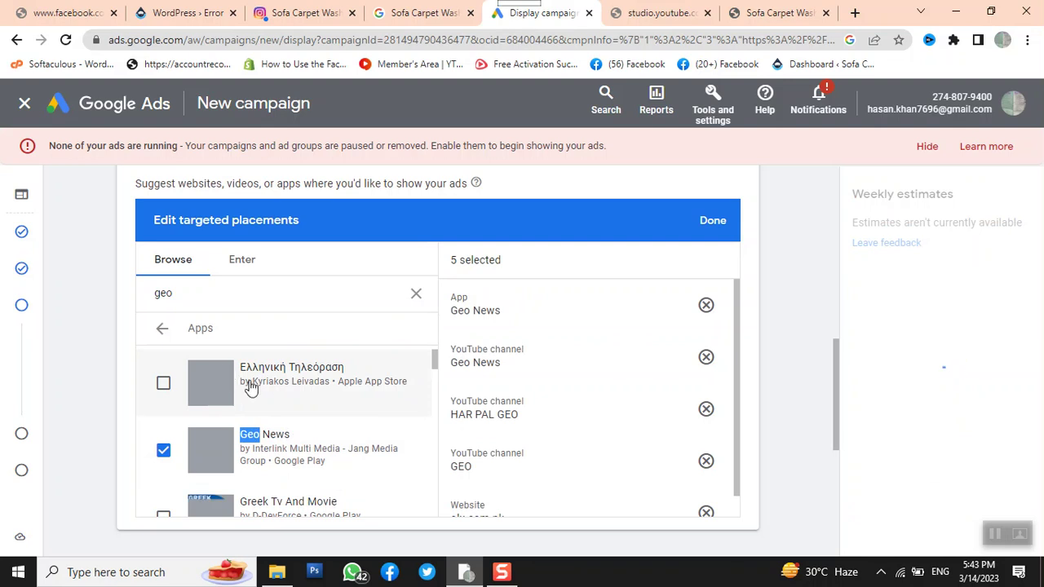
scroll(249, 392, down, 2)
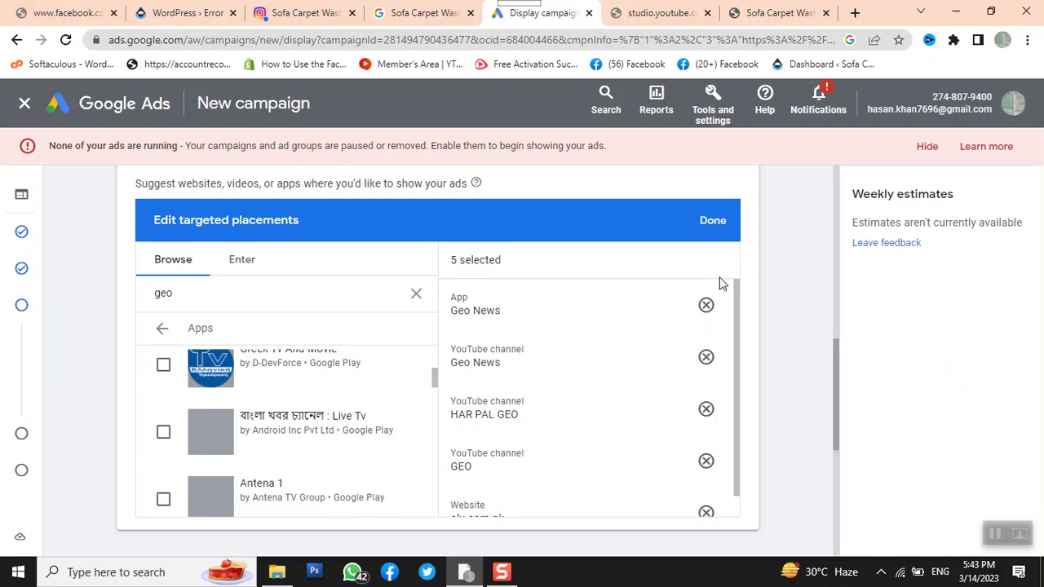
scroll(703, 325, down, 1)
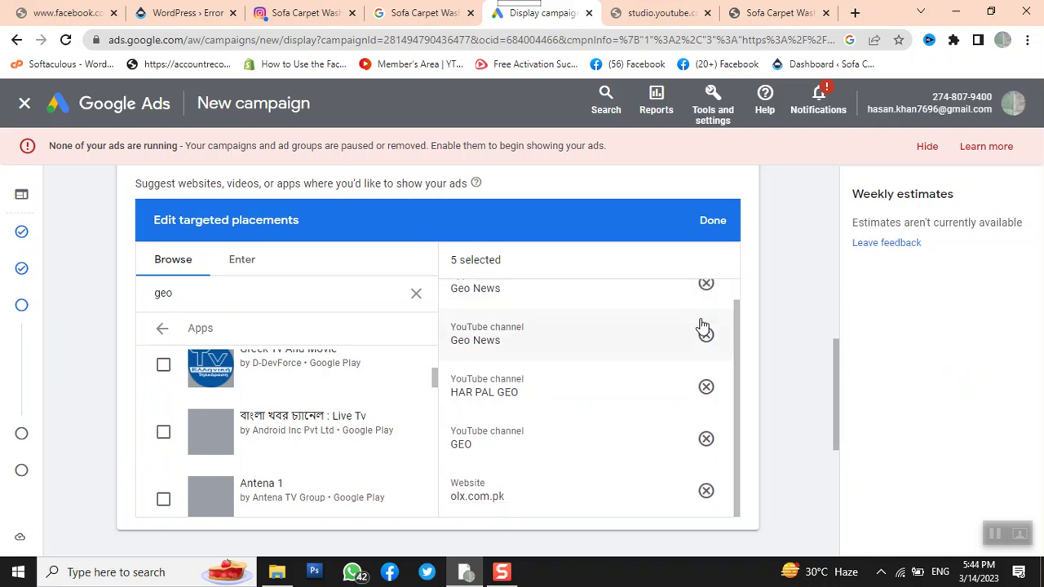
- Save the targeted placements and continue from the targeting section to ad creation
mouse_move(27, 272)
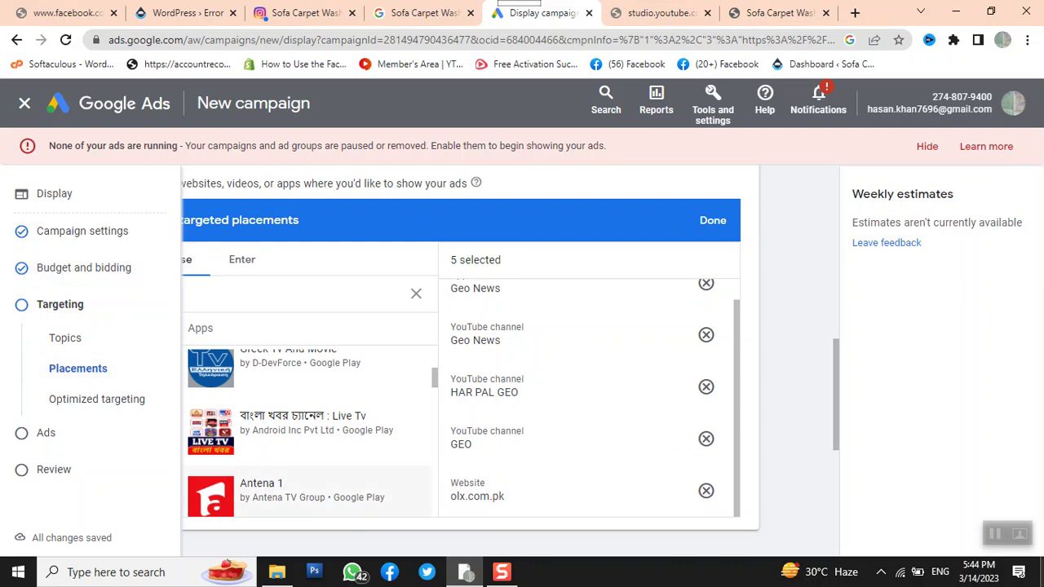
click(725, 221)
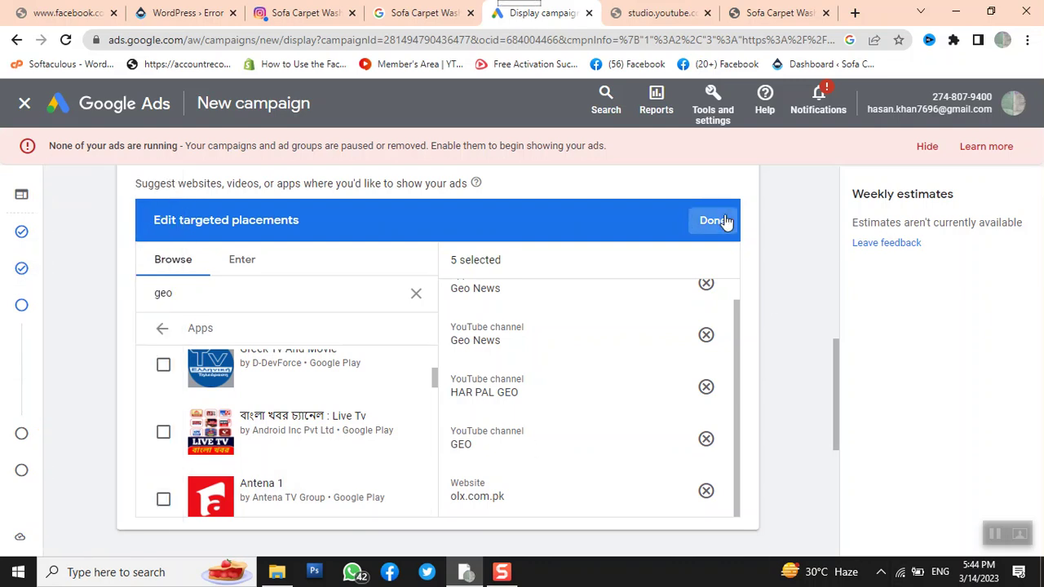
scroll(767, 318, down, 2)
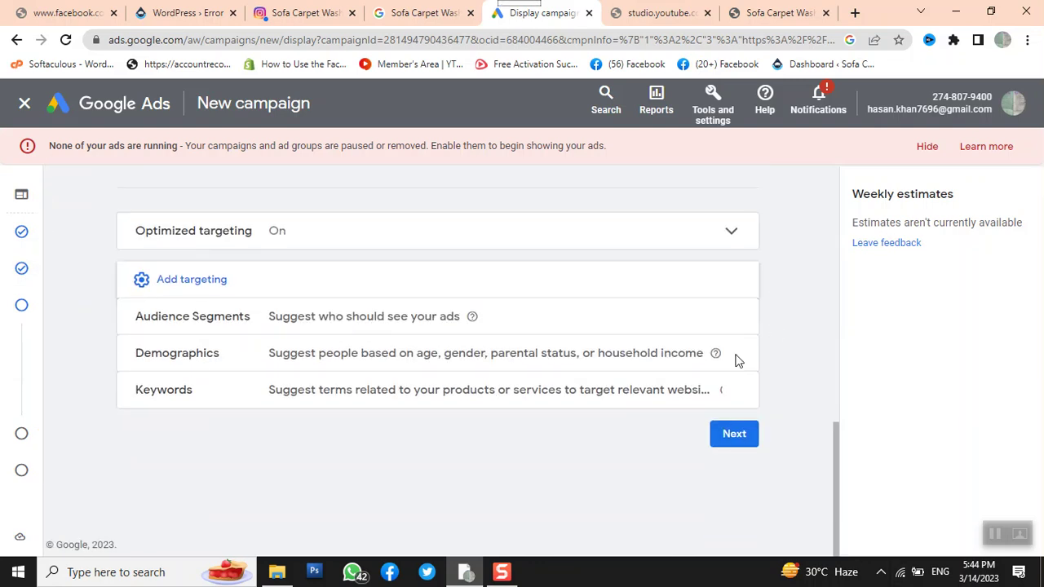
click(734, 433)
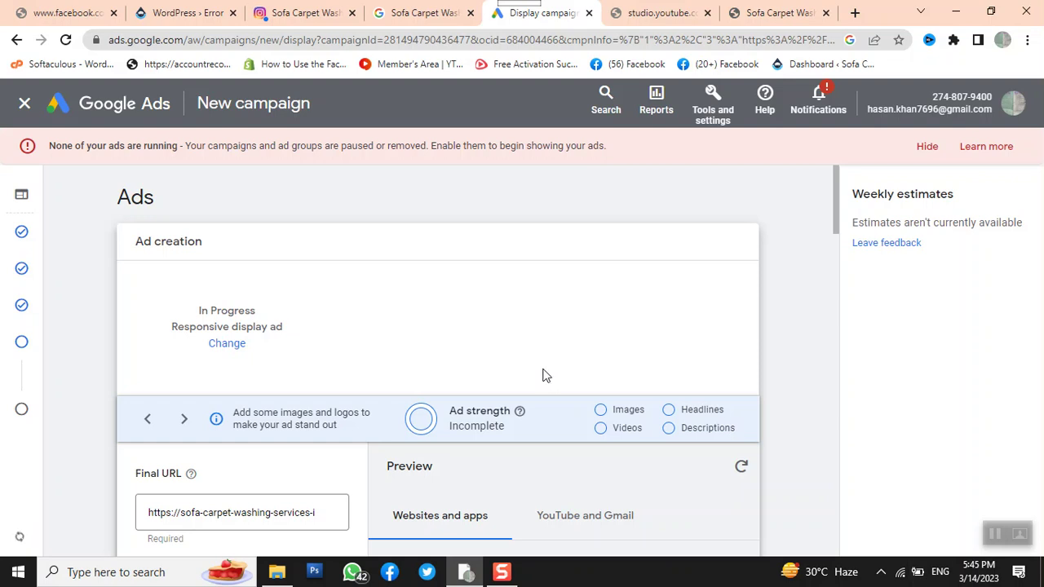
- Review the responsive display ad's images, logos and description fields, and close the new campaign setup
scroll(548, 376, down, 5)
scroll(544, 373, down, 1)
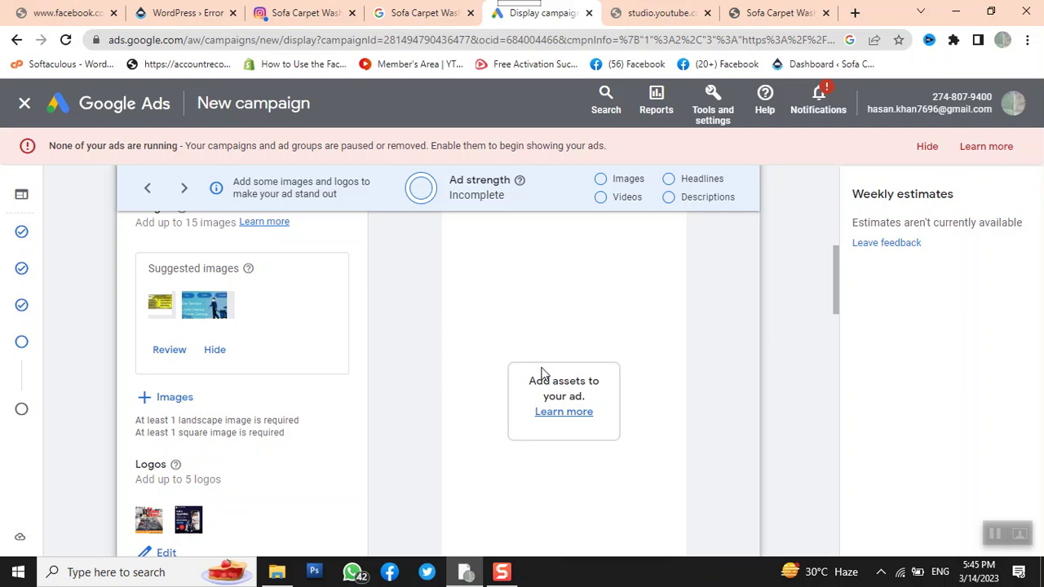
scroll(512, 384, down, 4)
scroll(512, 384, up, 5)
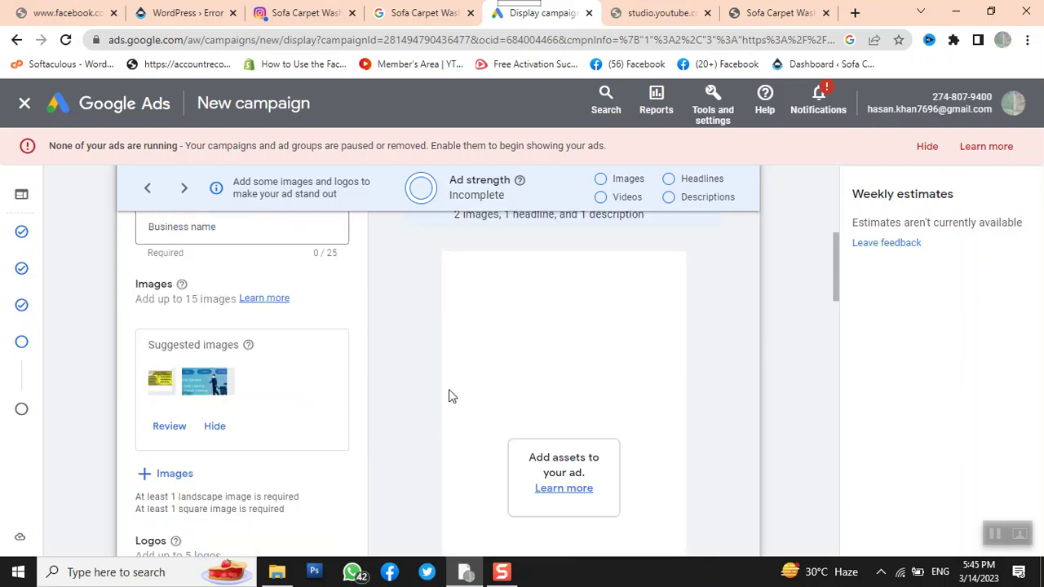
scroll(222, 386, down, 1)
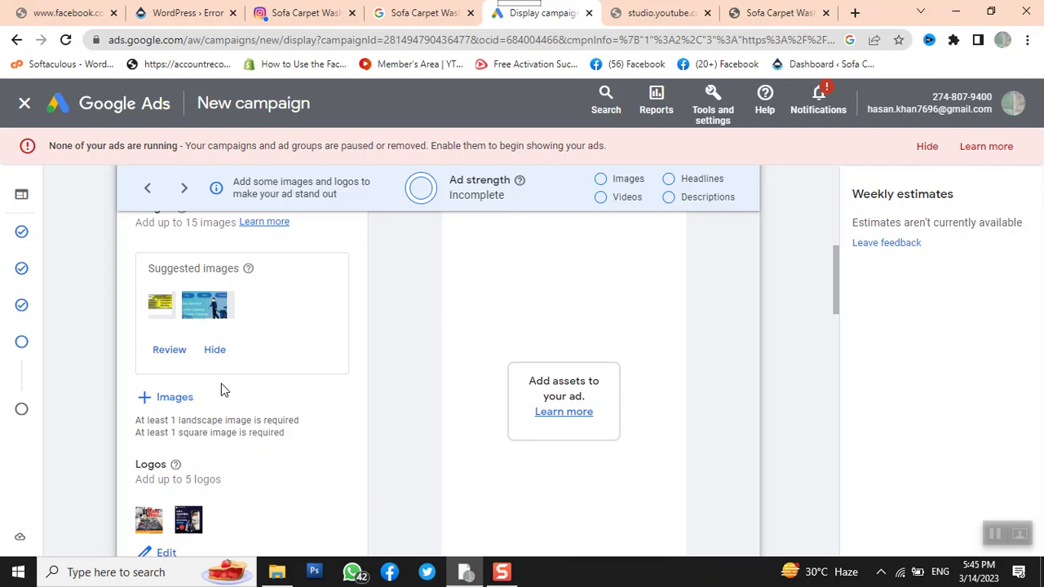
scroll(221, 396, down, 10)
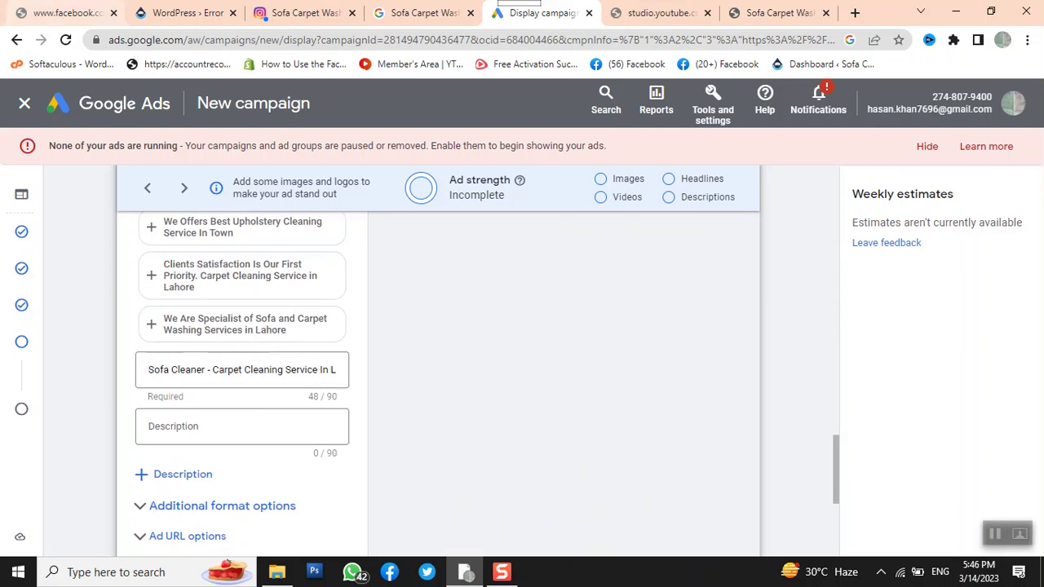
click(25, 104)
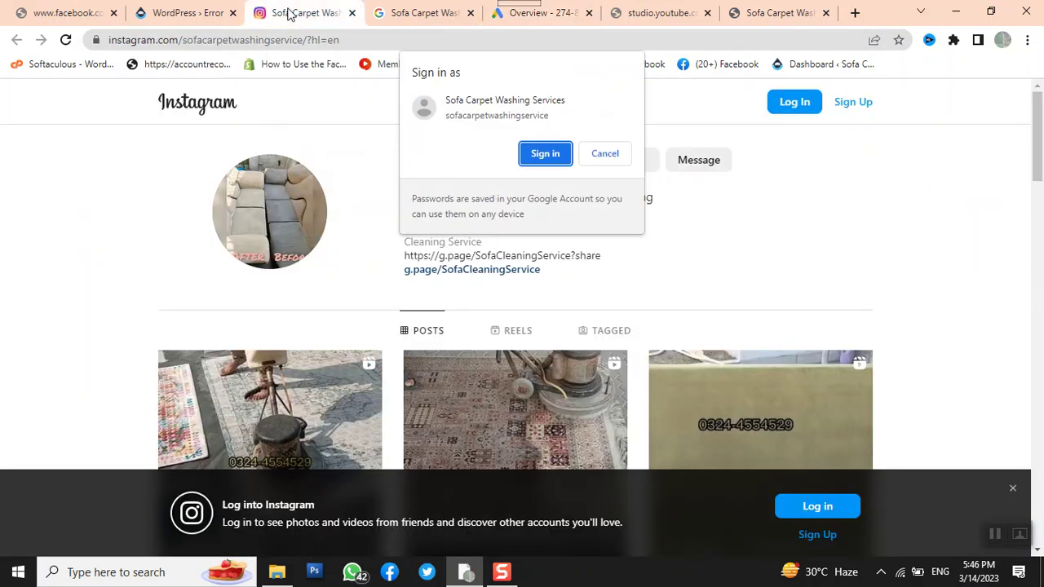
- Go to YouTube in a new browser tab and open the channel's YouTube Studio
click(291, 15)
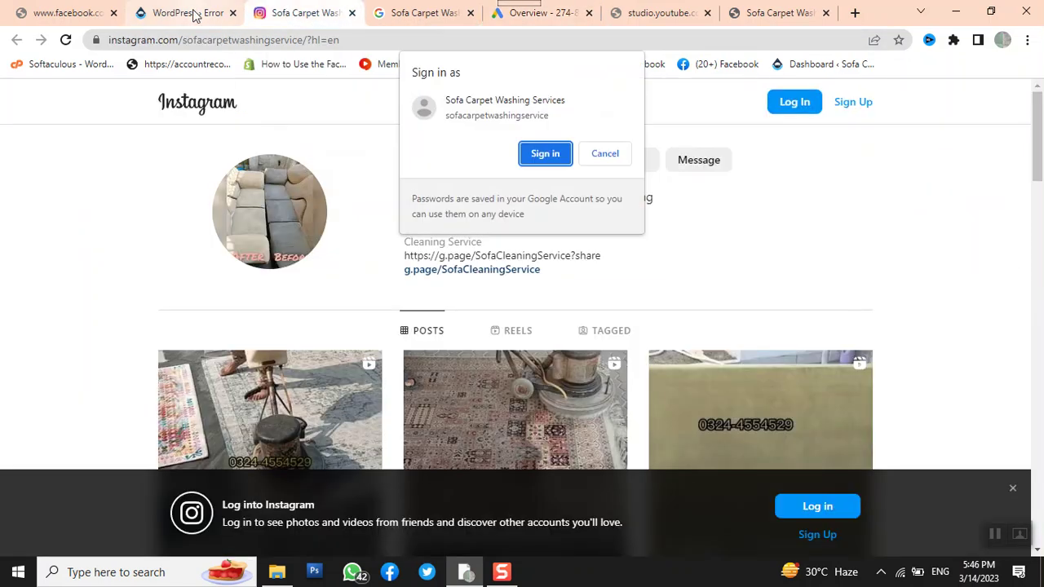
click(792, 17)
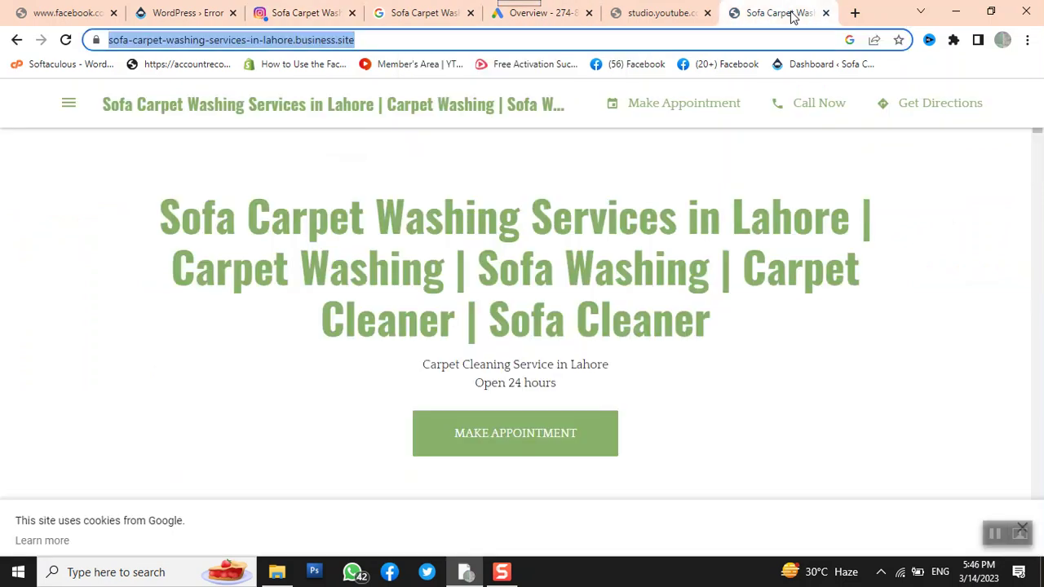
click(854, 13)
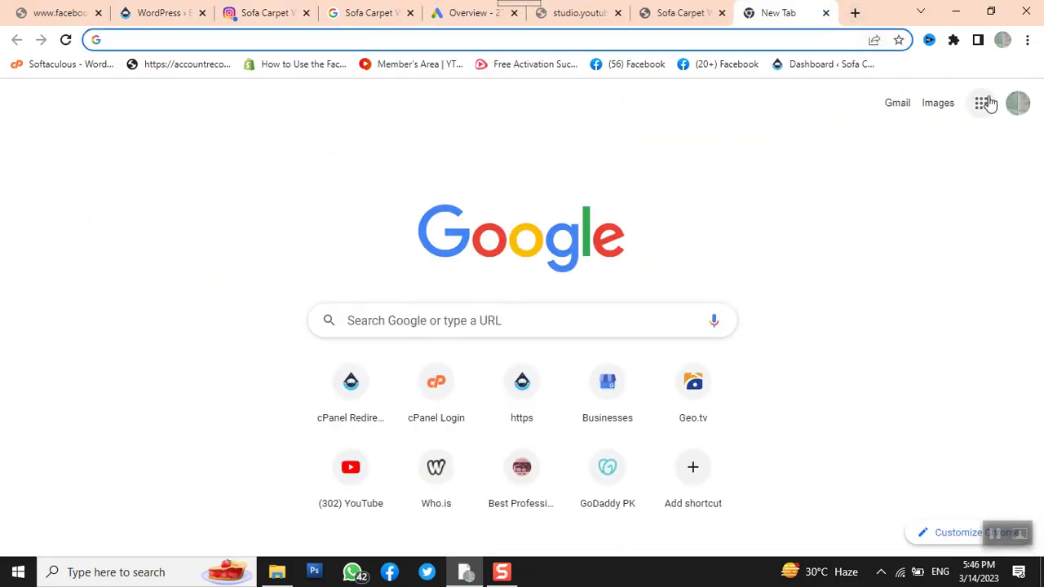
click(987, 106)
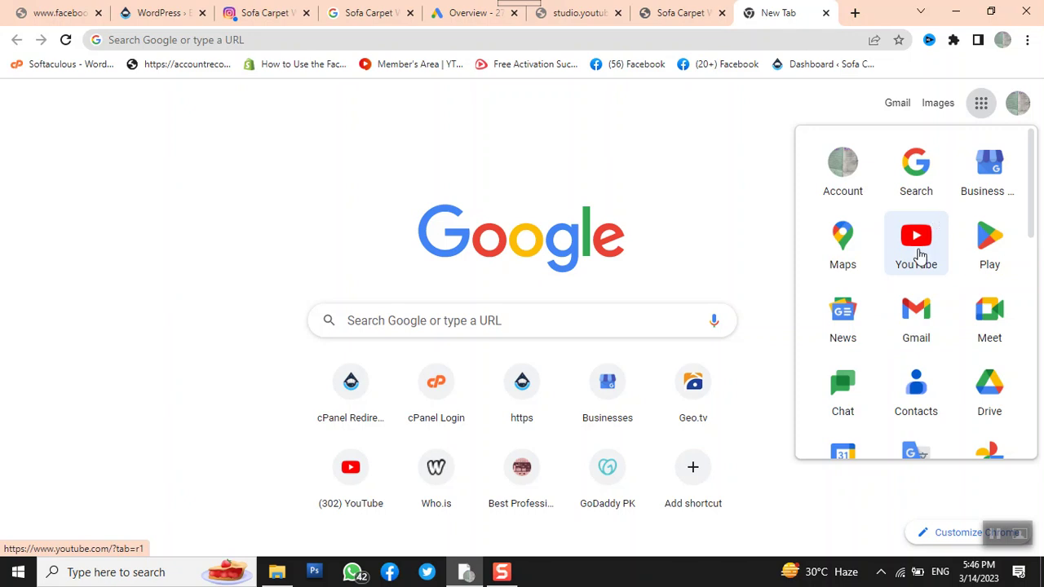
click(918, 255)
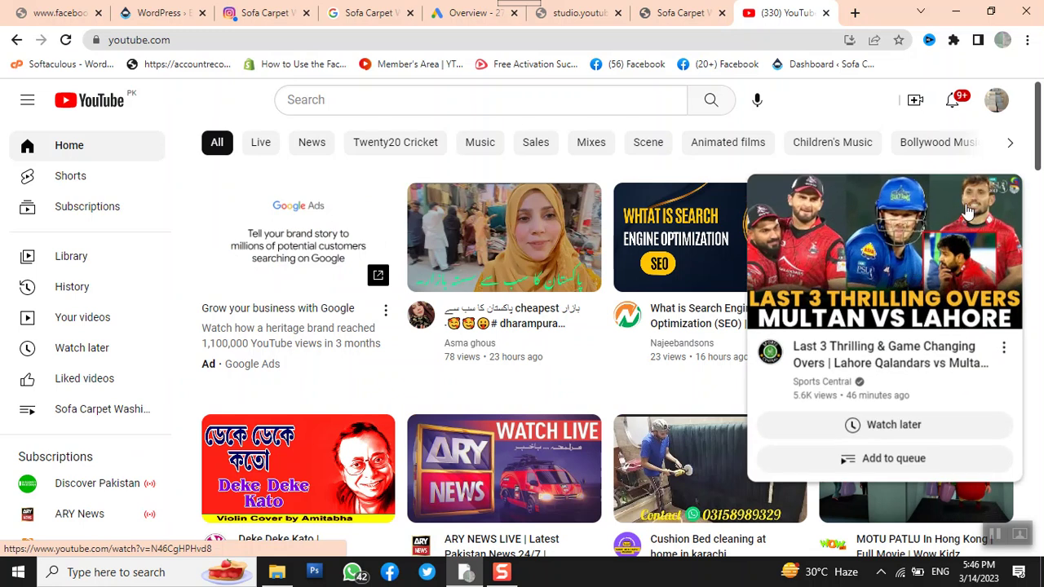
click(995, 101)
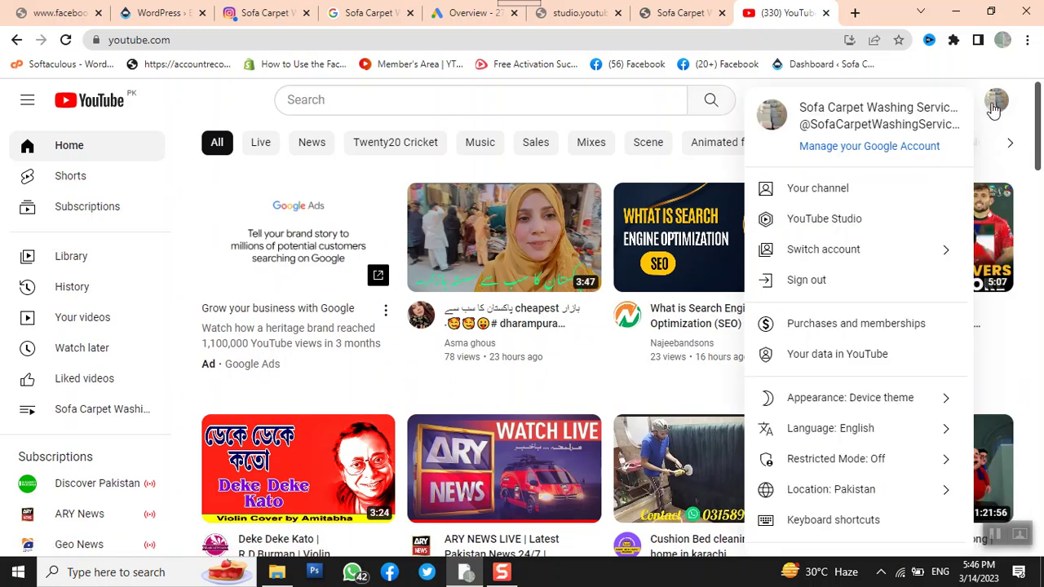
click(833, 218)
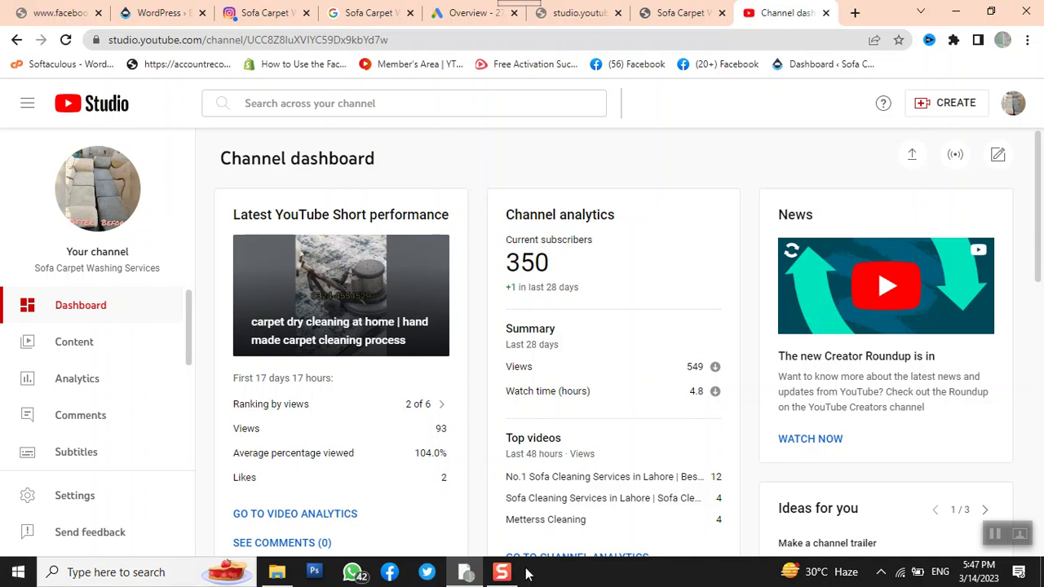
- From the channel's content, promote the video "Best Sofa Cleaning Services in Lahore | Sofa Cleaners in Lahore" using the existing Google Ads account
click(73, 342)
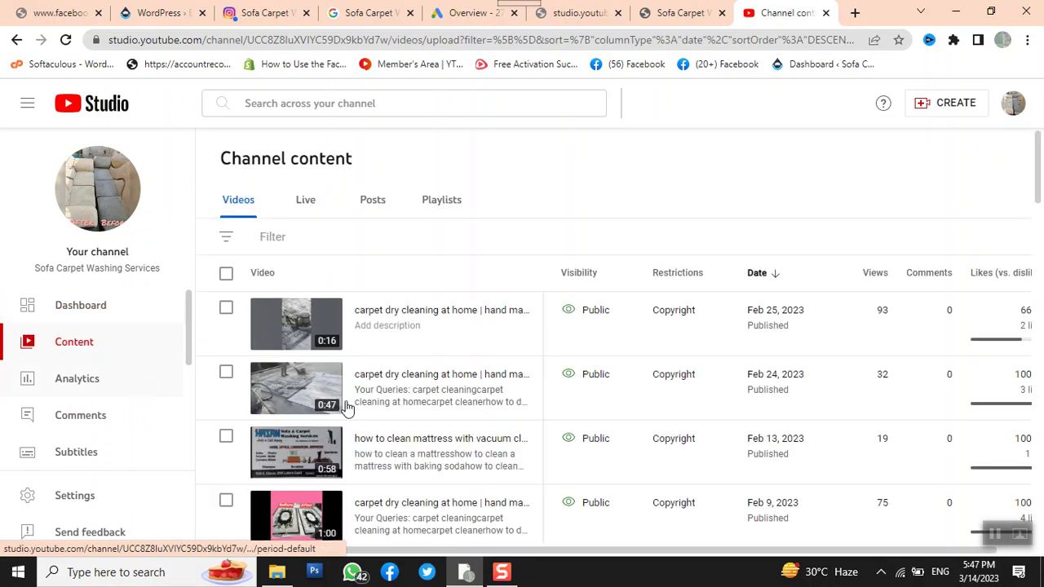
mouse_move(680, 325)
scroll(680, 322, down, 15)
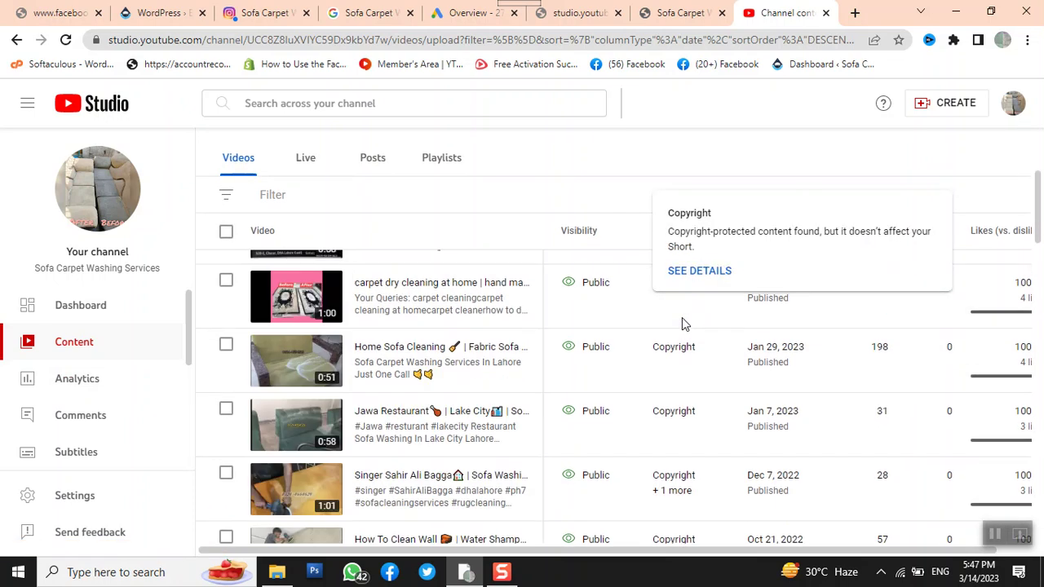
scroll(682, 317, up, 2)
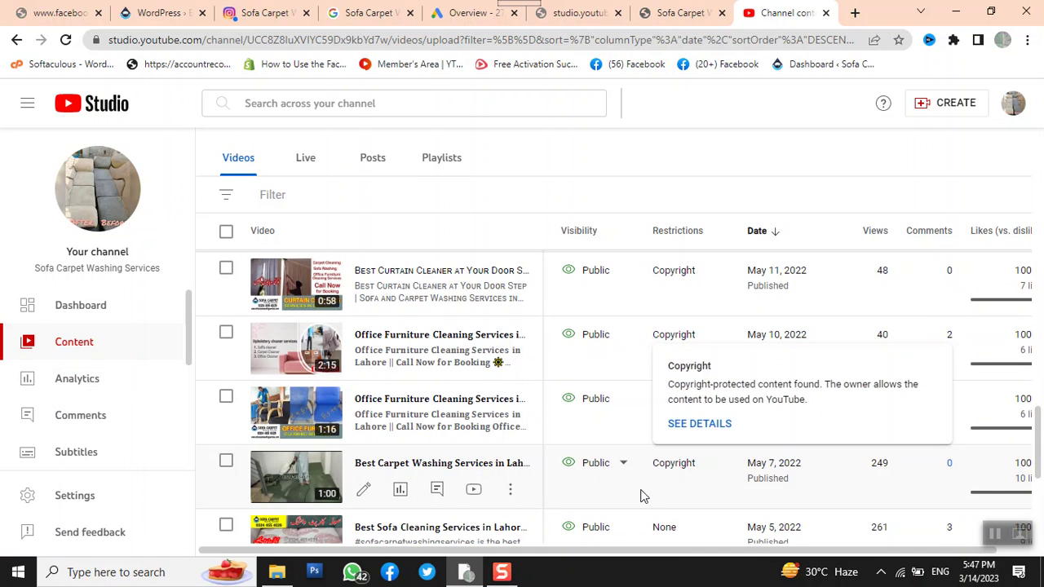
scroll(570, 489, down, 1)
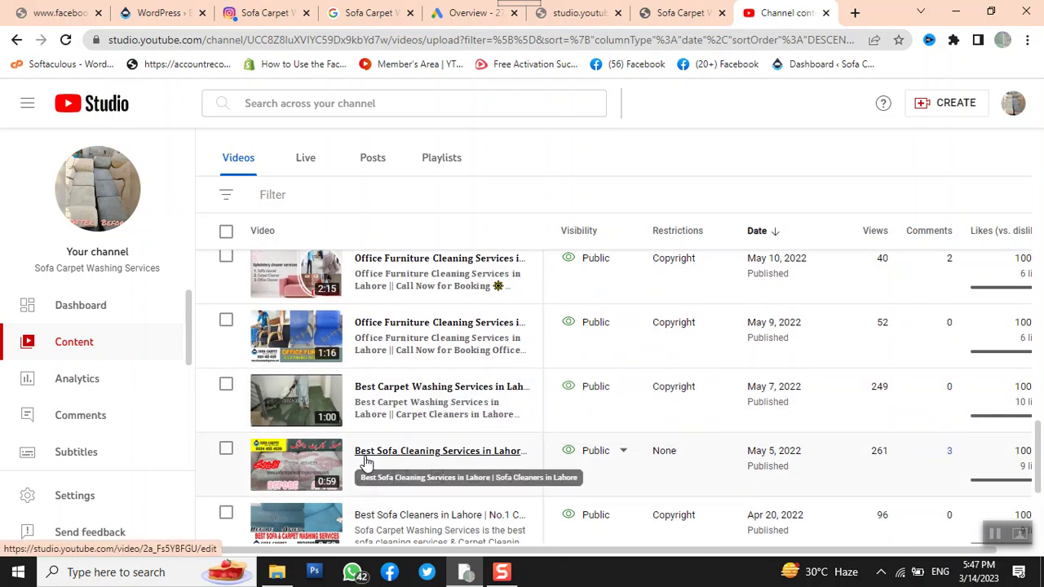
mouse_move(366, 483)
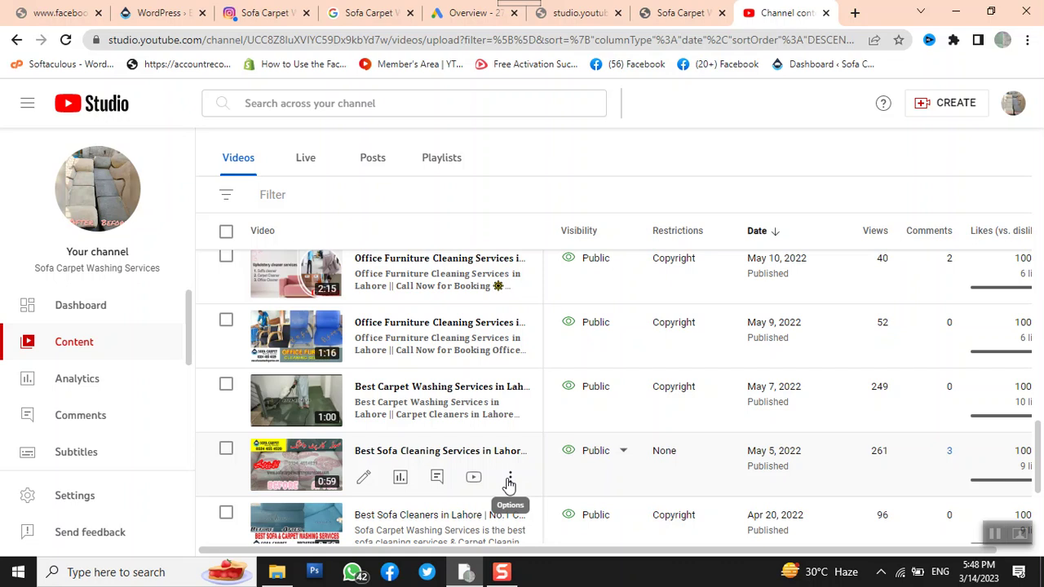
click(509, 482)
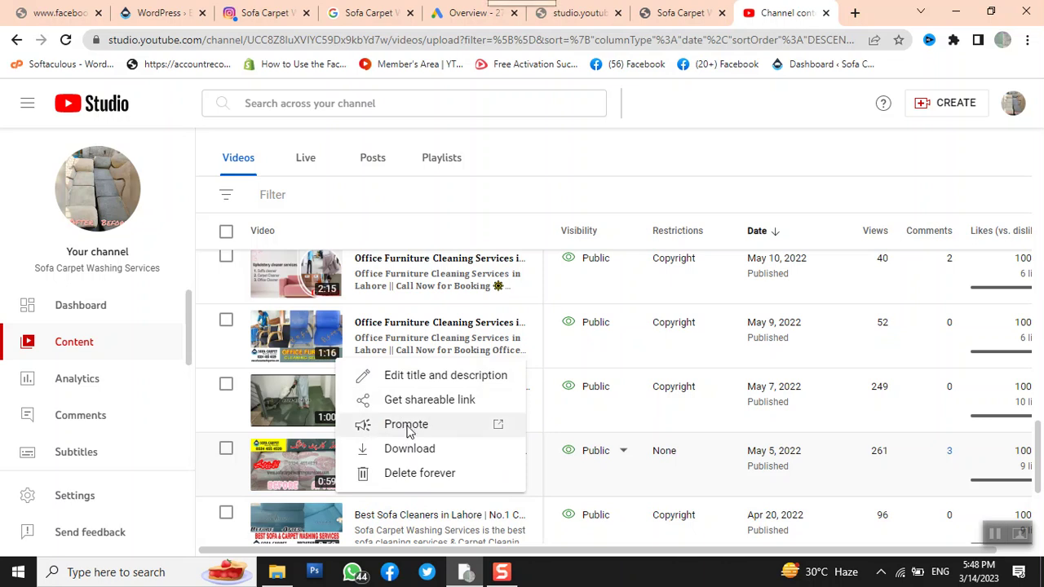
click(406, 424)
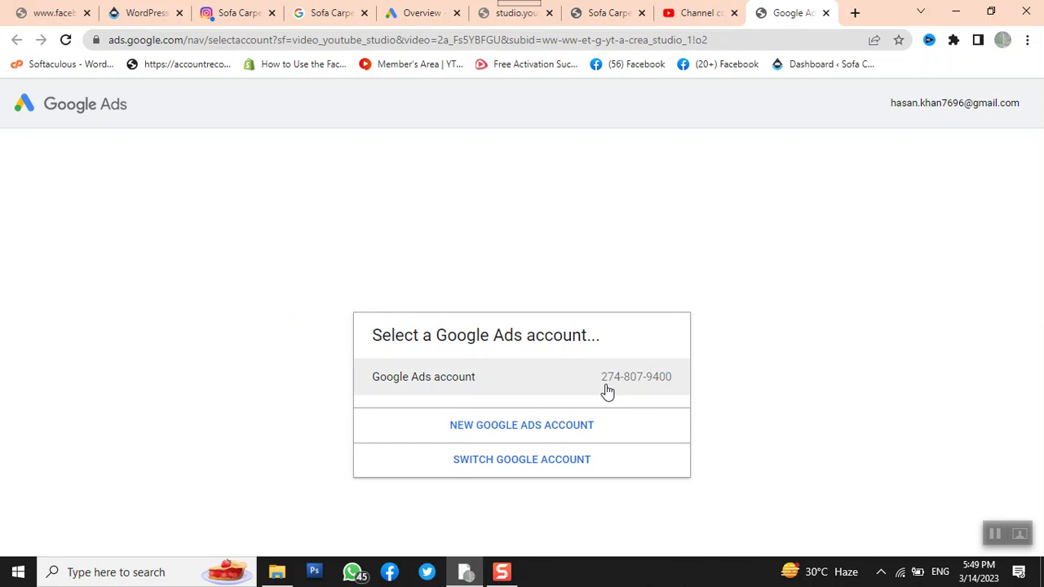
click(562, 379)
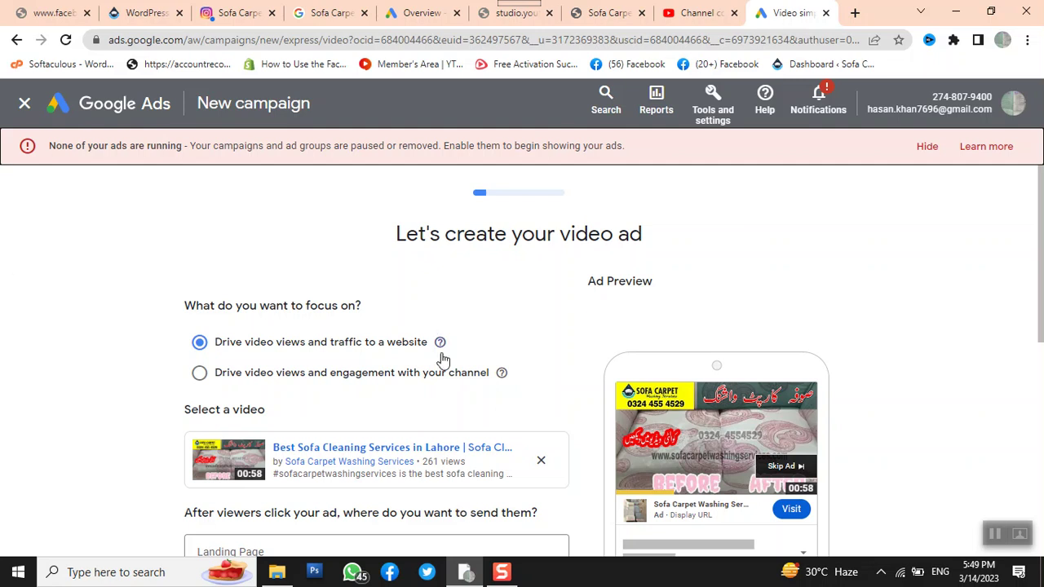
- Examine the video ad setup, including the focus options, selected video and landing page field
mouse_move(442, 357)
scroll(599, 305, down, 1)
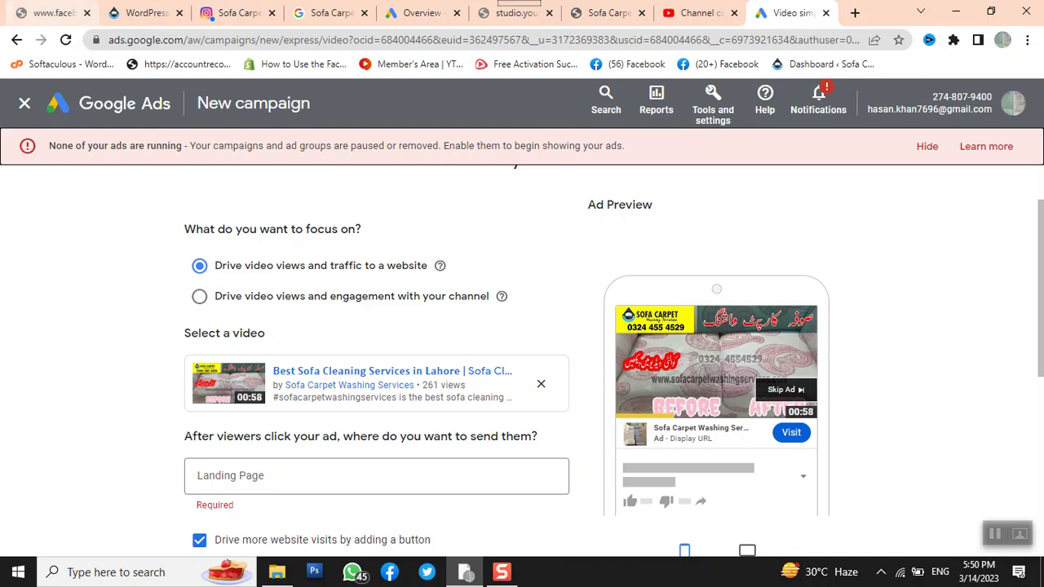
mouse_move(53, 12)
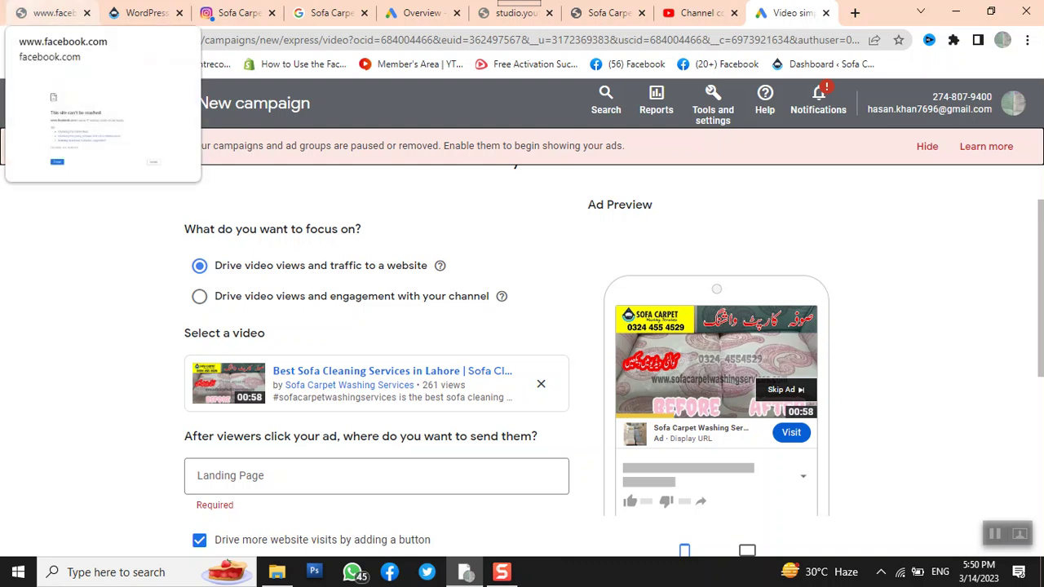
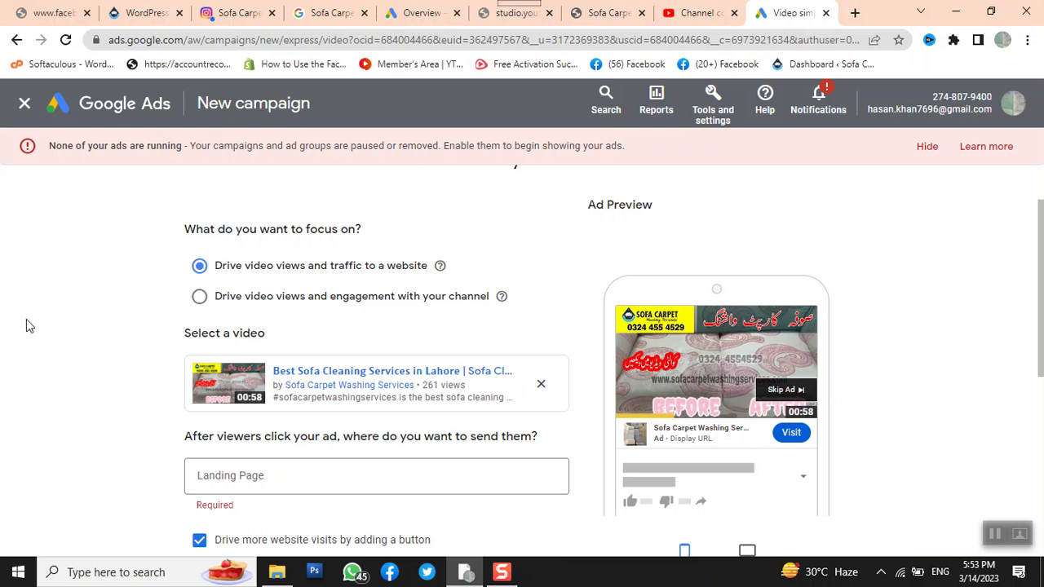
- Preview the focus option for video views and channel engagement, and return to driving video views and traffic to a website
click(199, 296)
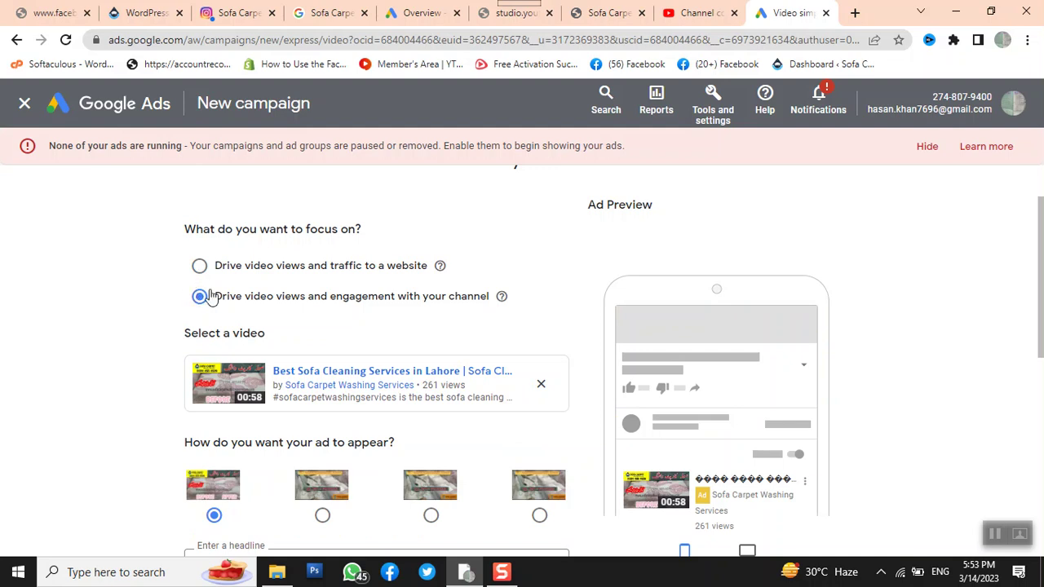
scroll(336, 347, down, 1)
click(199, 188)
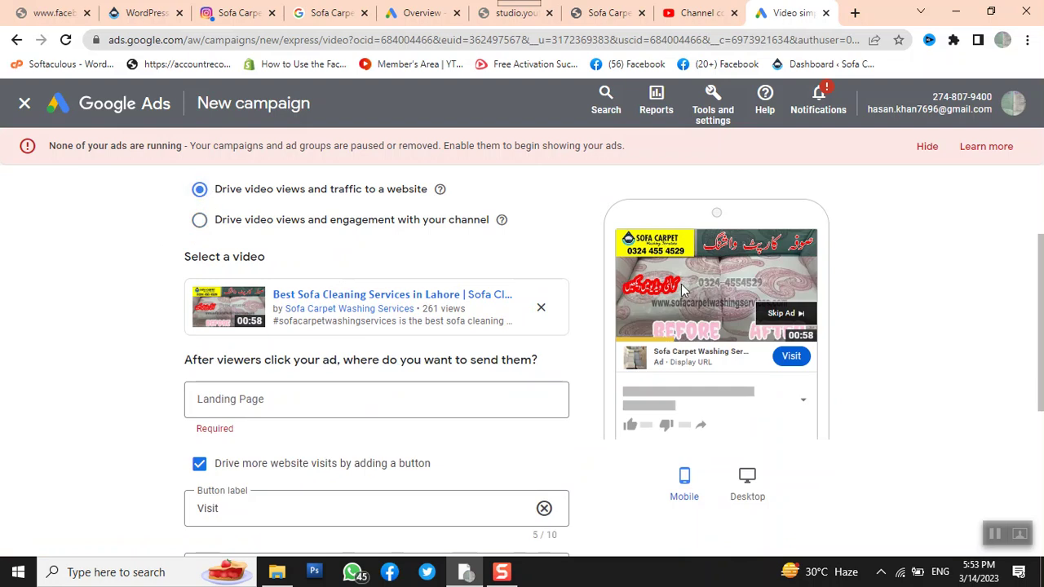
- Copy the business site's address from its open browser tab and paste it as the video ad's landing page
click(225, 399)
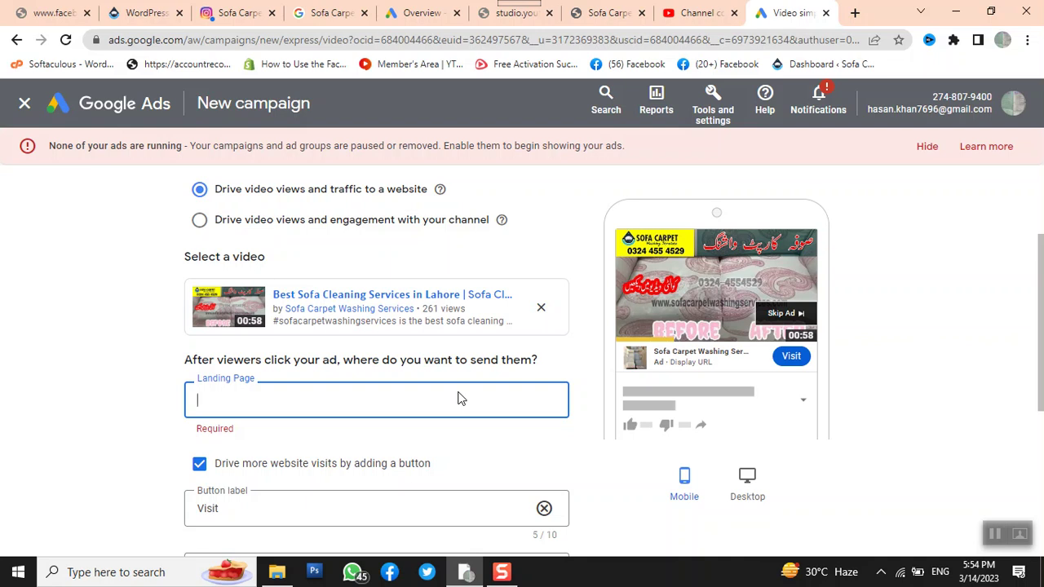
click(584, 16)
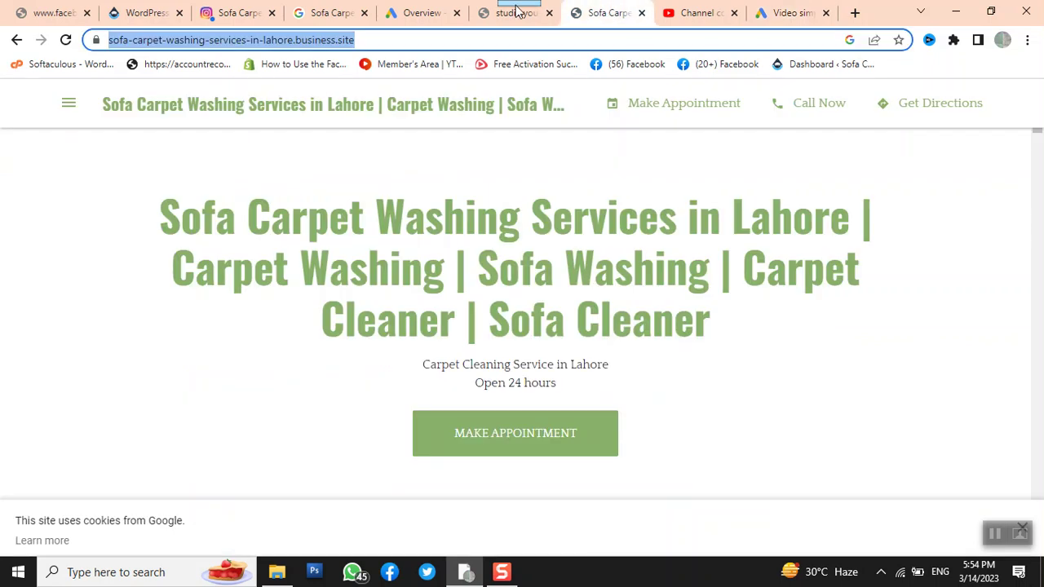
right_click(239, 41)
click(281, 148)
click(676, 18)
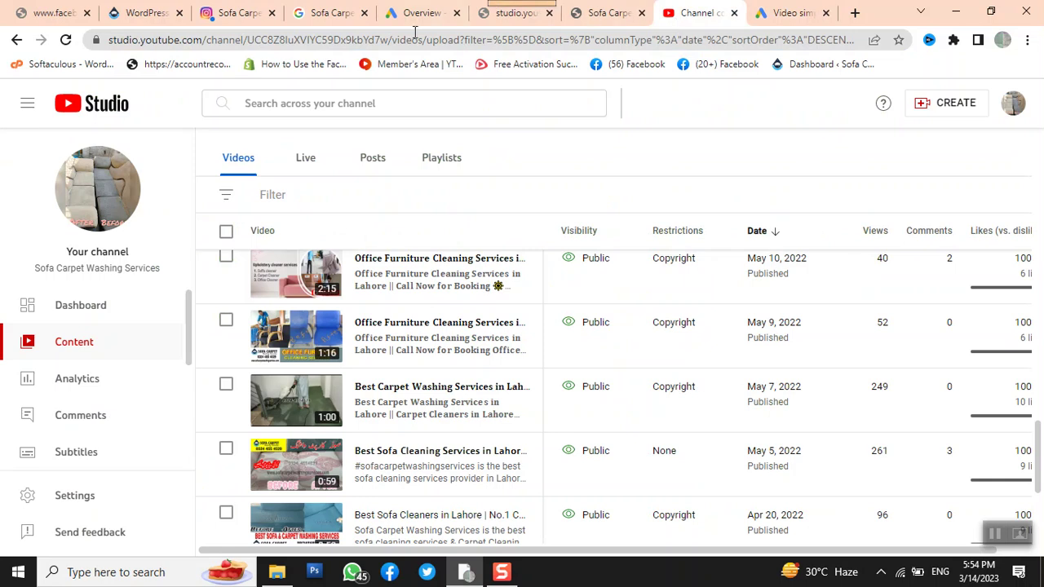
click(792, 15)
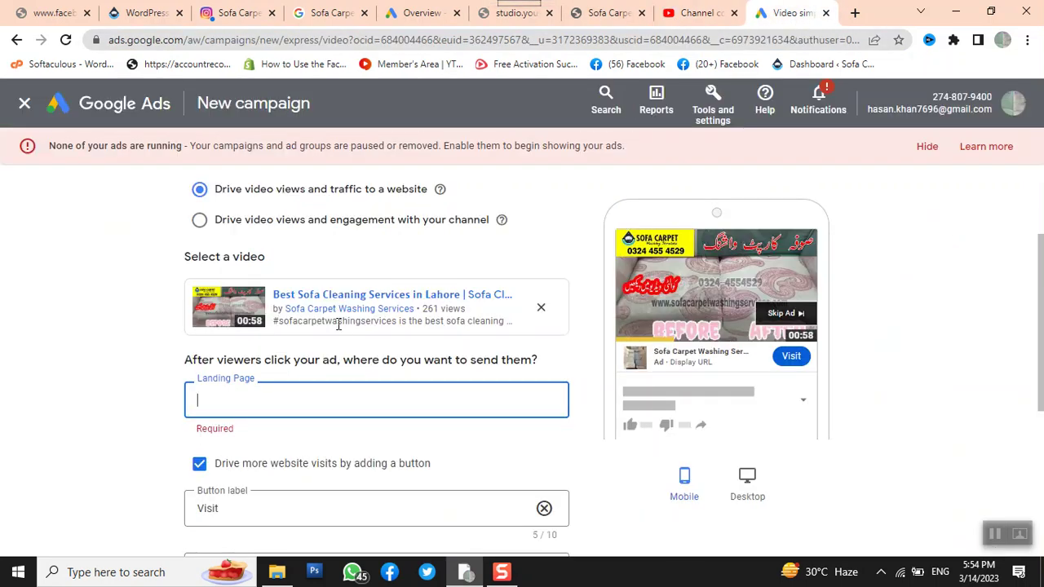
key(ctrl+v)
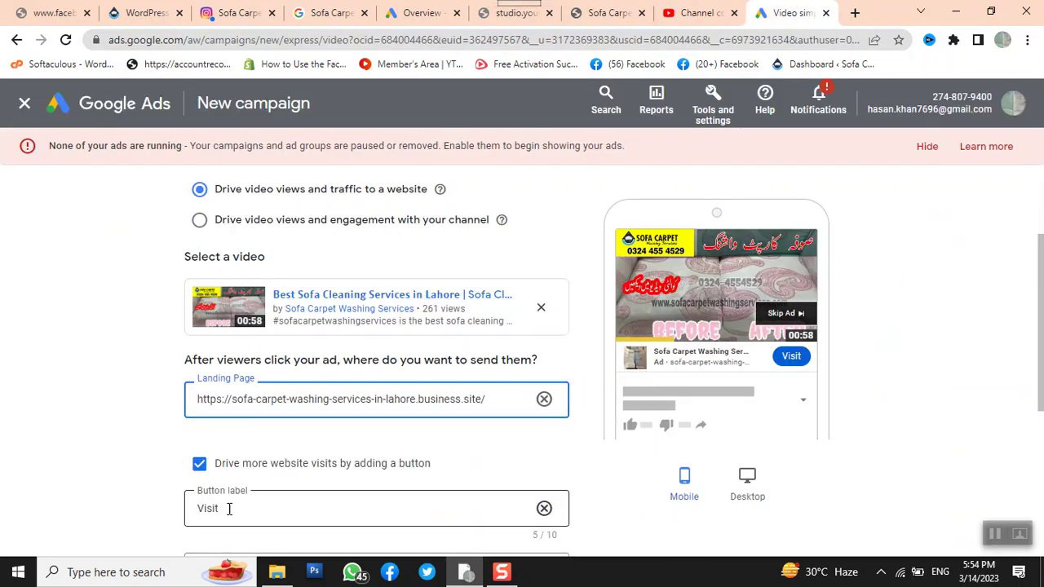
scroll(232, 508, down, 2)
scroll(268, 480, up, 3)
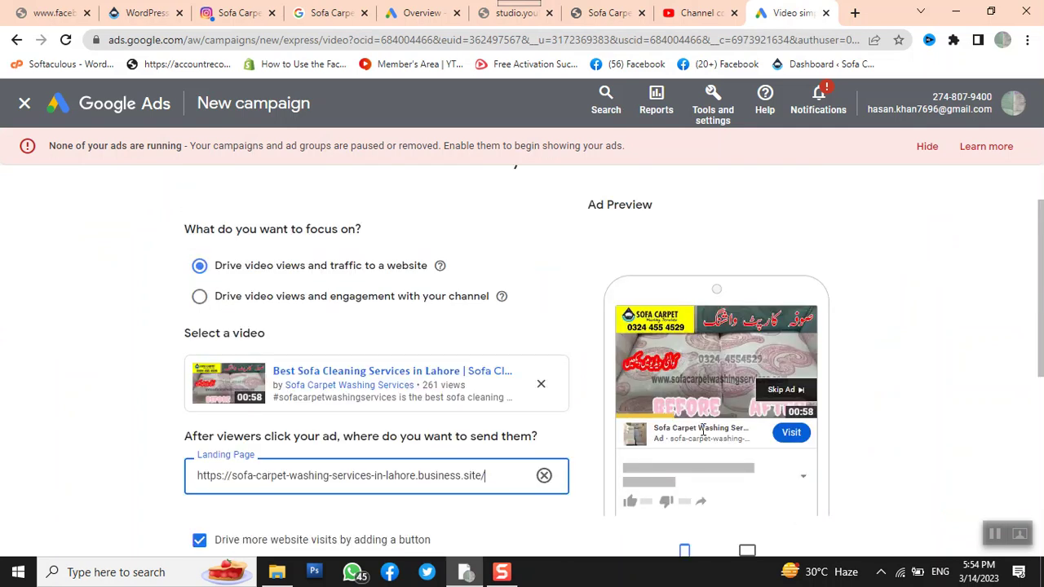
- Replace the ad's website button label with the suggested label "Book now"
scroll(703, 430, down, 2)
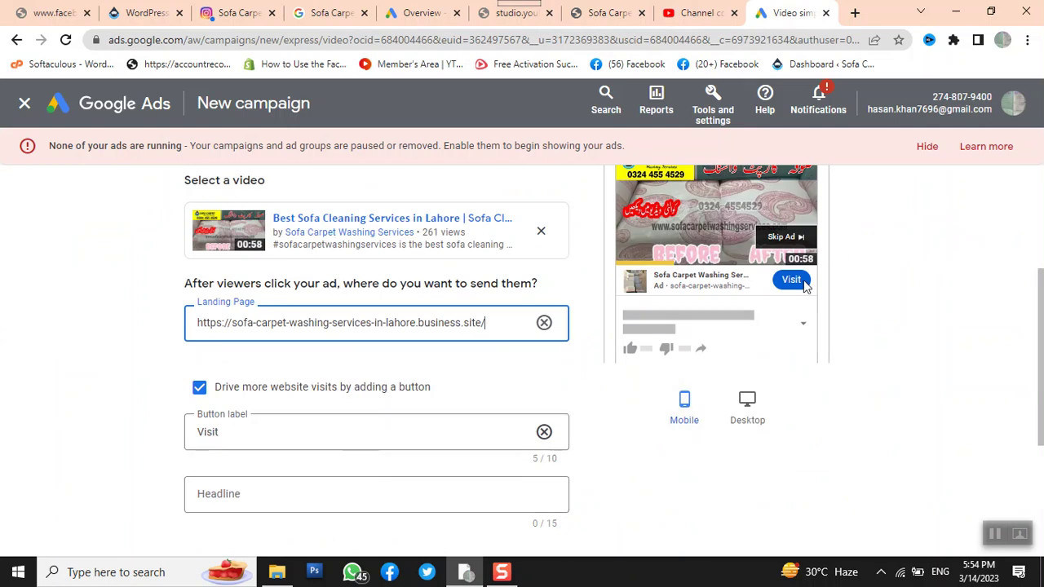
click(544, 434)
click(395, 434)
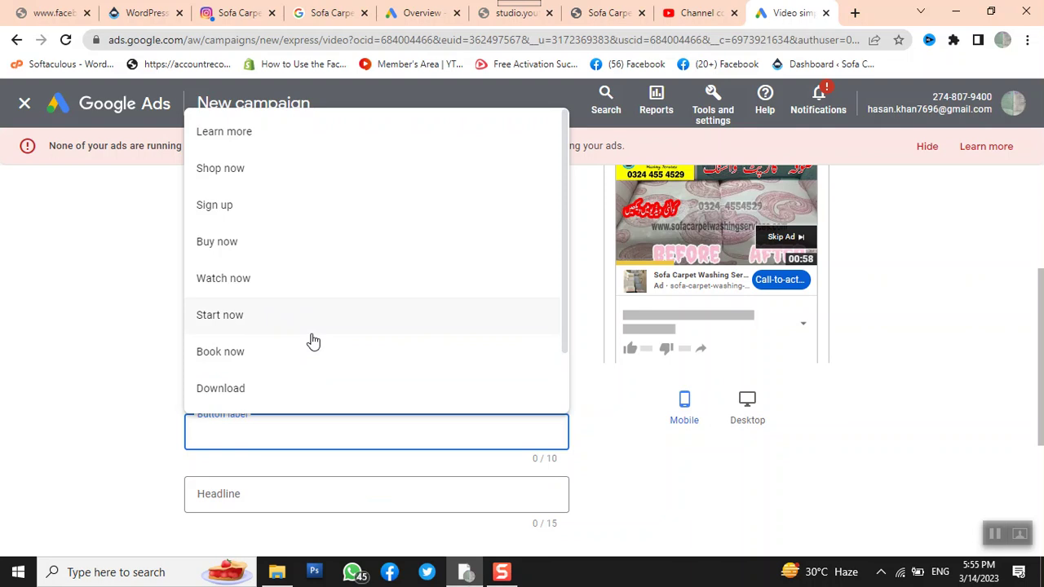
scroll(294, 313, down, 1)
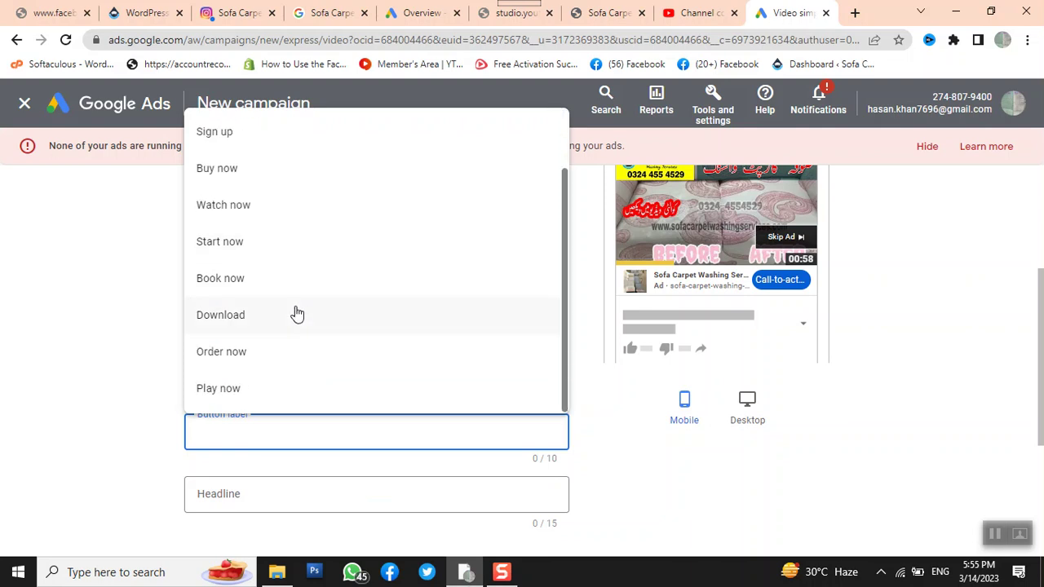
click(275, 285)
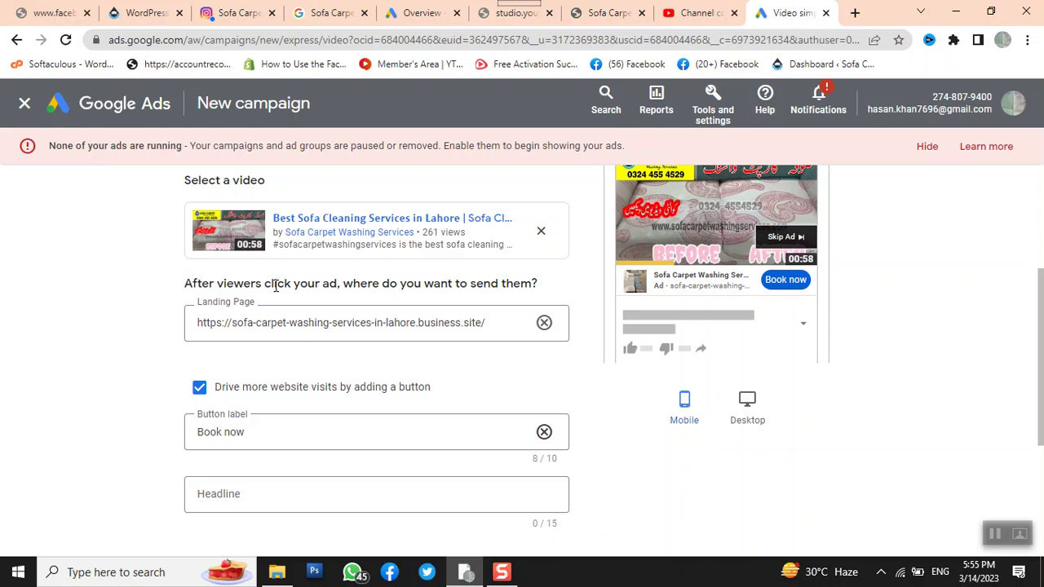
- Clear the button label to look through the suggested labels, and choose "Book now" again
click(543, 434)
click(471, 427)
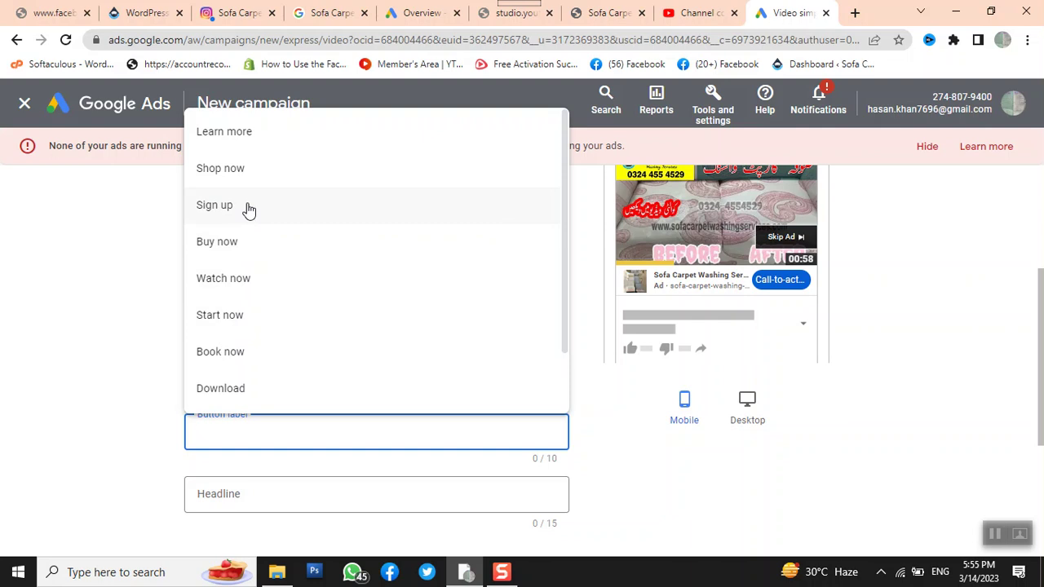
click(86, 374)
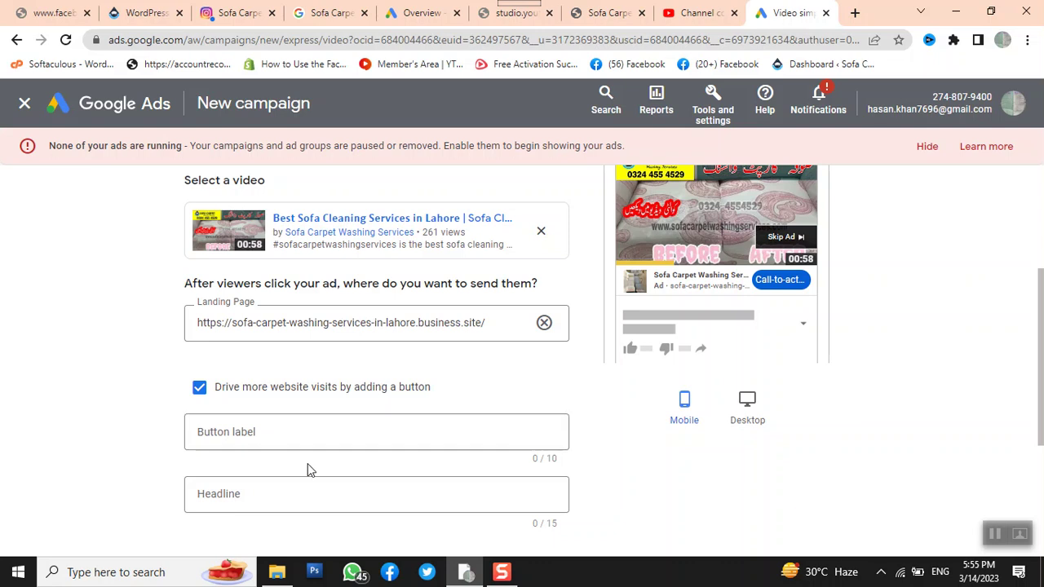
click(299, 436)
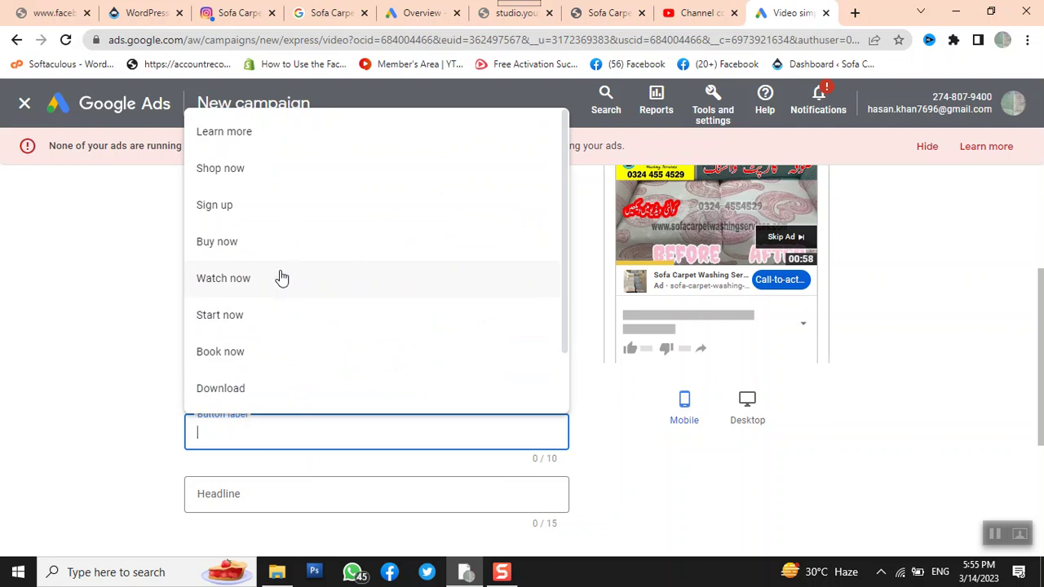
scroll(270, 303, down, 1)
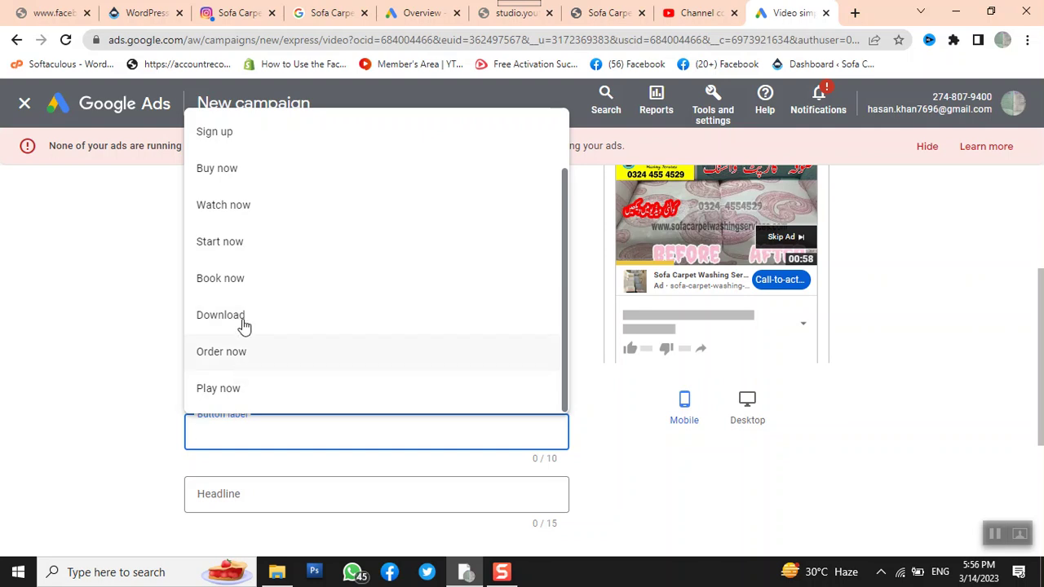
click(245, 278)
- Enter "Expert Sofa Cleaner" as the video ad's headline
scroll(485, 368, down, 2)
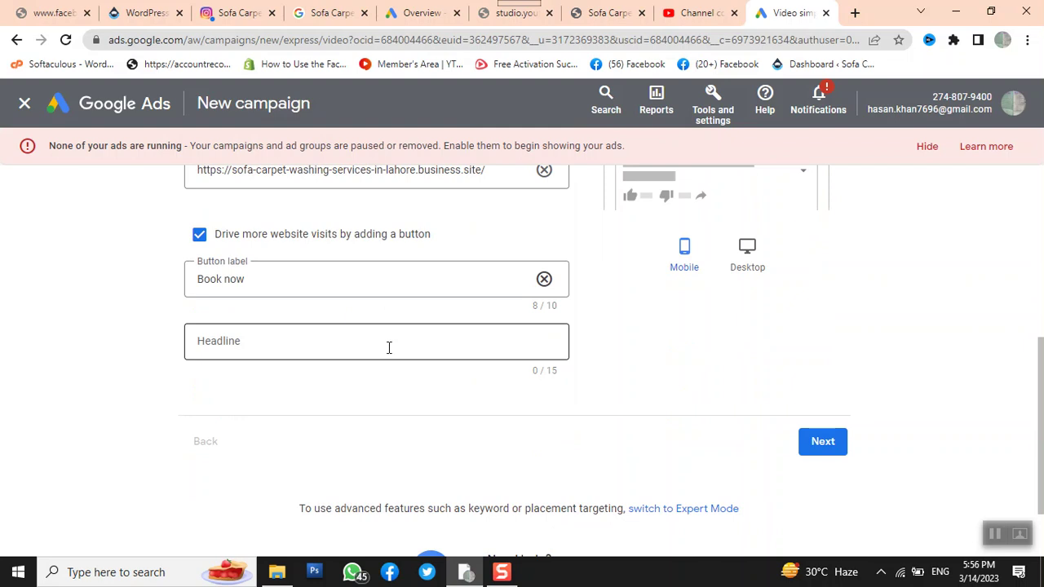
scroll(758, 420, up, 4)
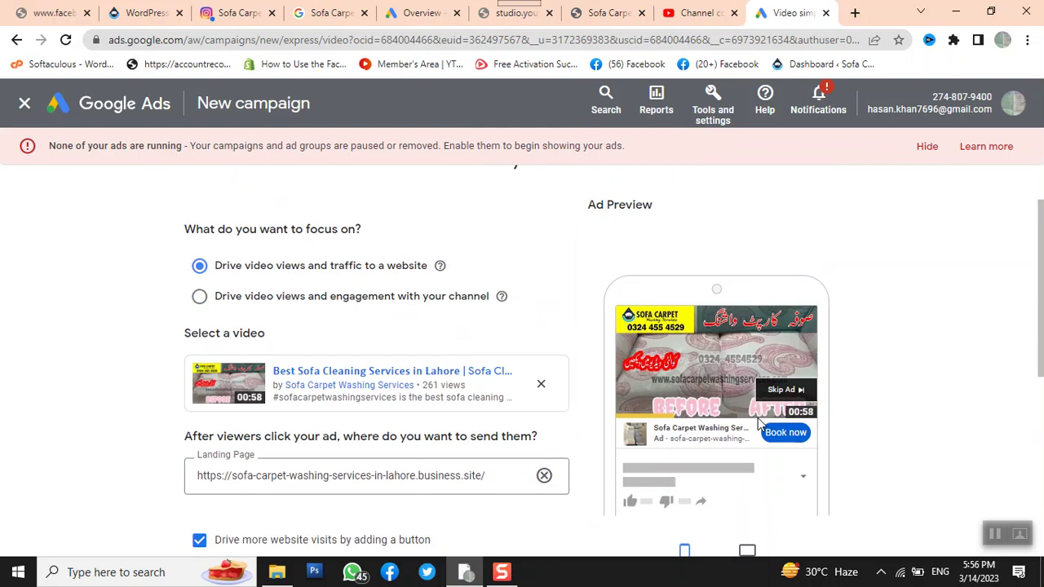
scroll(758, 420, down, 1)
scroll(435, 440, down, 1)
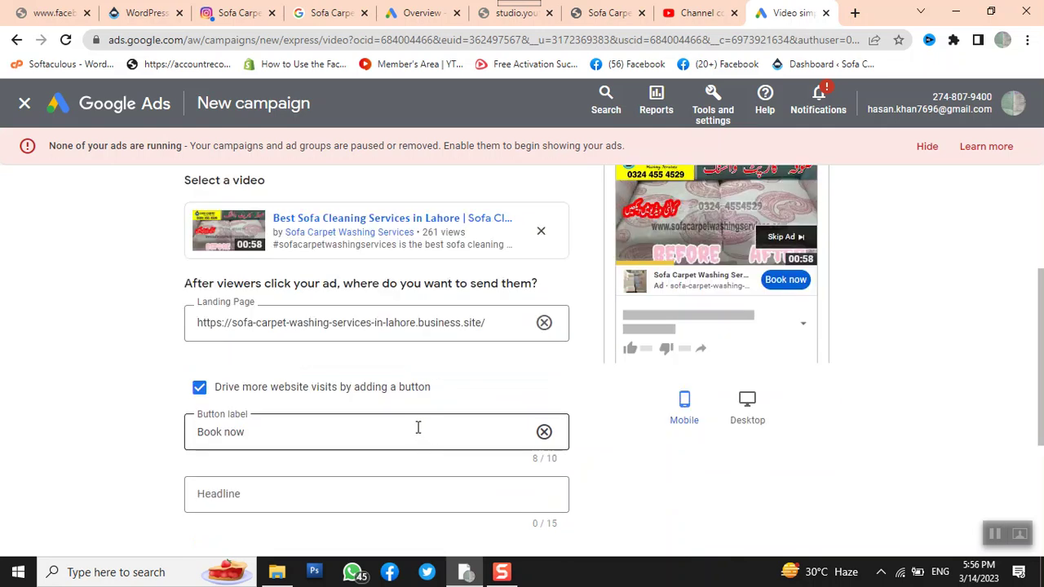
click(262, 494)
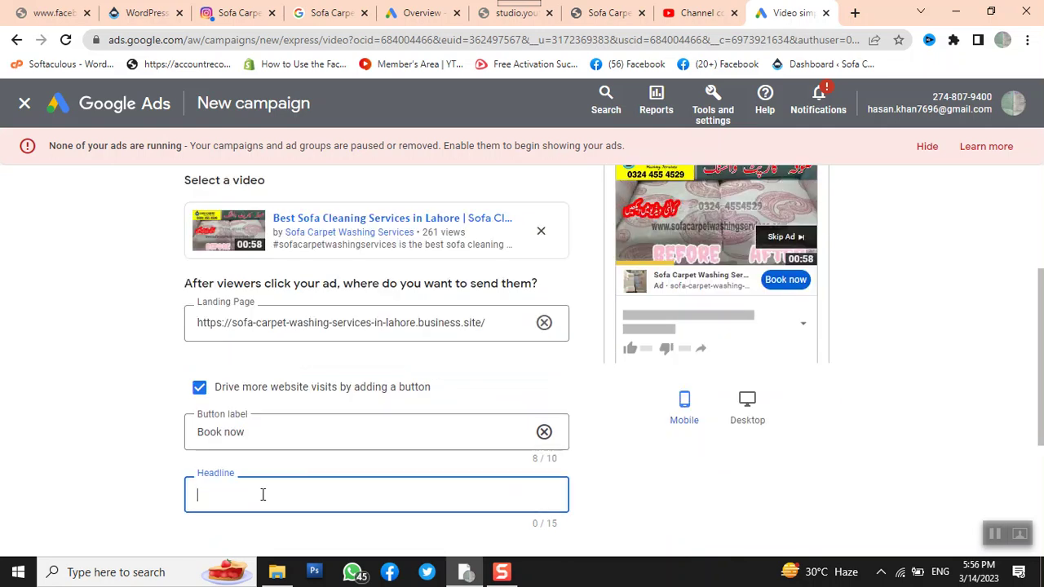
text(Expert )
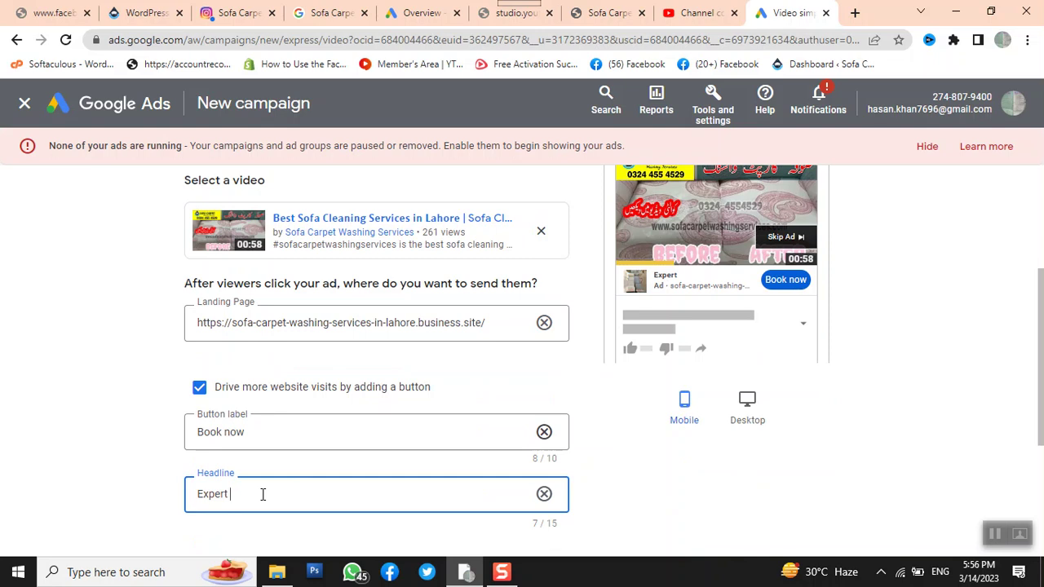
text(Sofa )
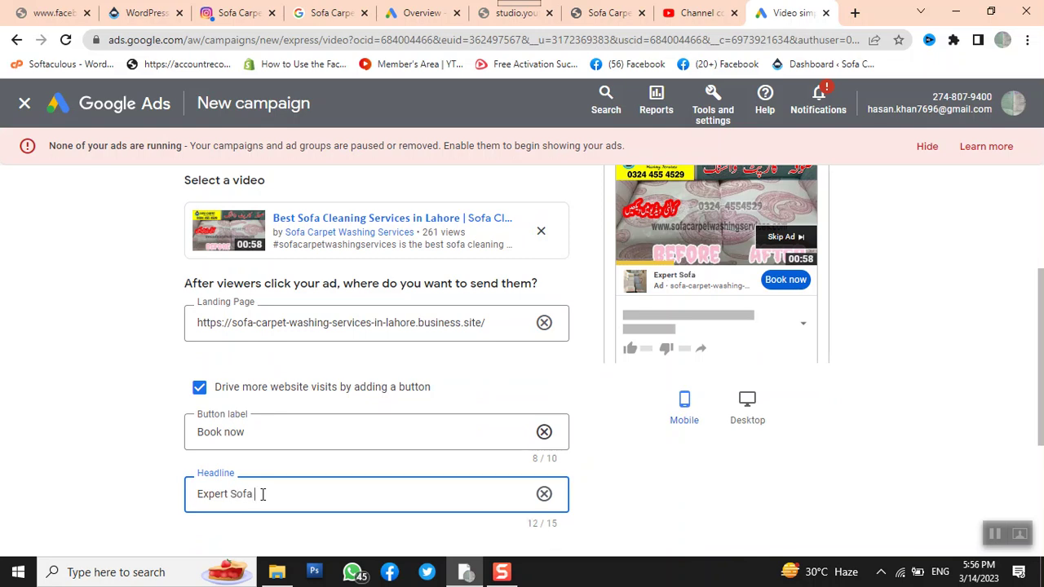
text(Cleaner)
- Shorten the headline to "Sofa Cleaner" by removing the word "Expert"
click(234, 495)
key(BackSpace)
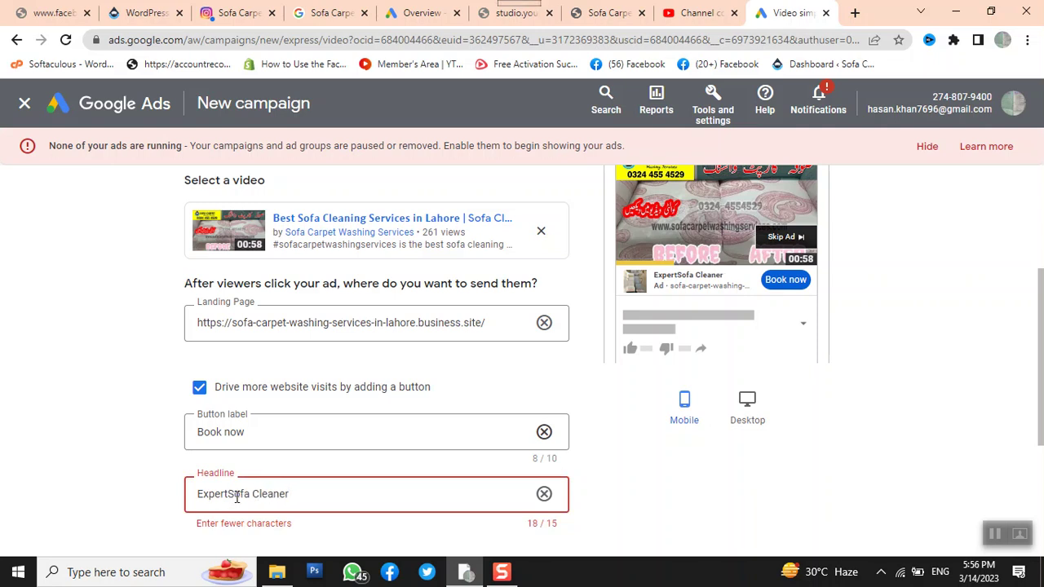
key(BackSpace)
key(BackSpace)
key(BackSpace)
key(BackSpace)
key(BackSpace)
key(BackSpace)
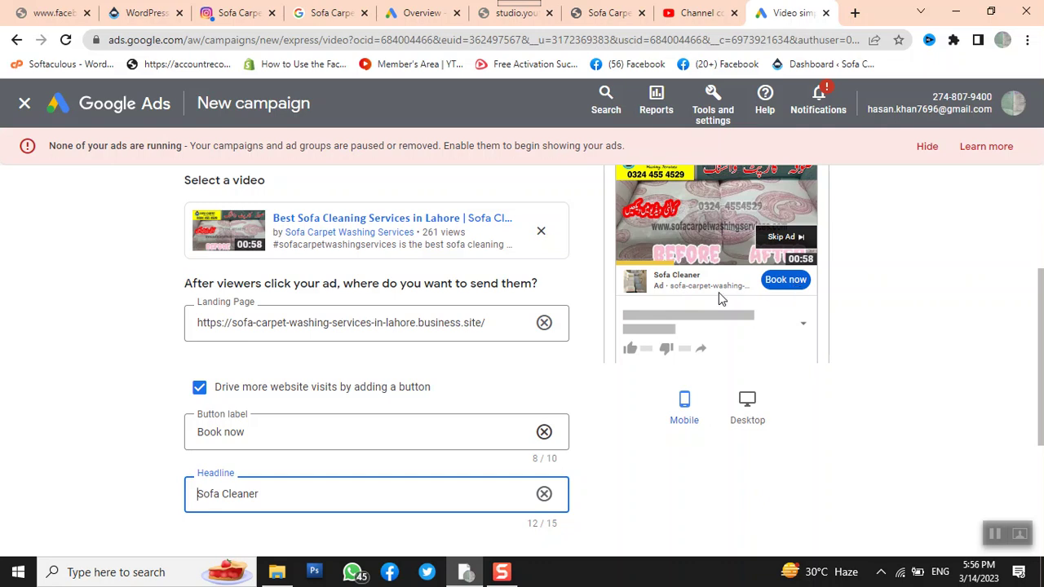
- Examine the ad preview with its headline and button in both the mobile and desktop versions
scroll(718, 292, up, 2)
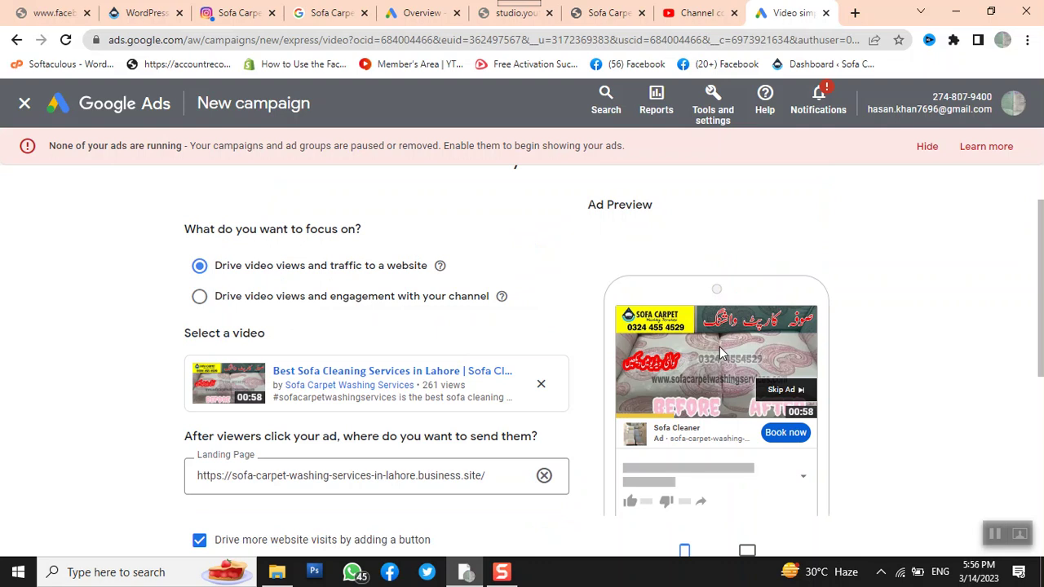
scroll(501, 397, down, 3)
scroll(502, 398, down, 1)
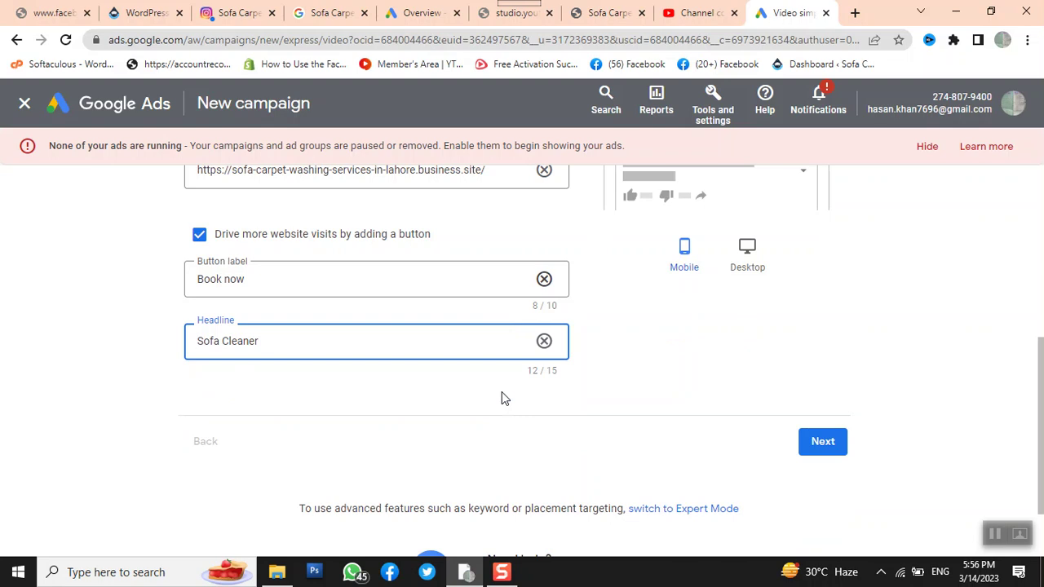
scroll(506, 395, up, 2)
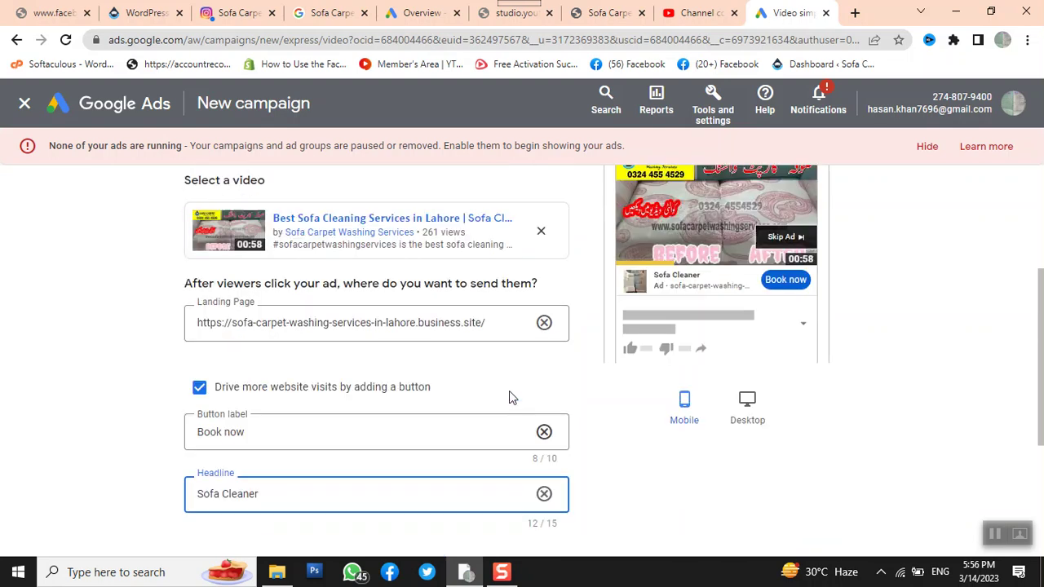
click(742, 417)
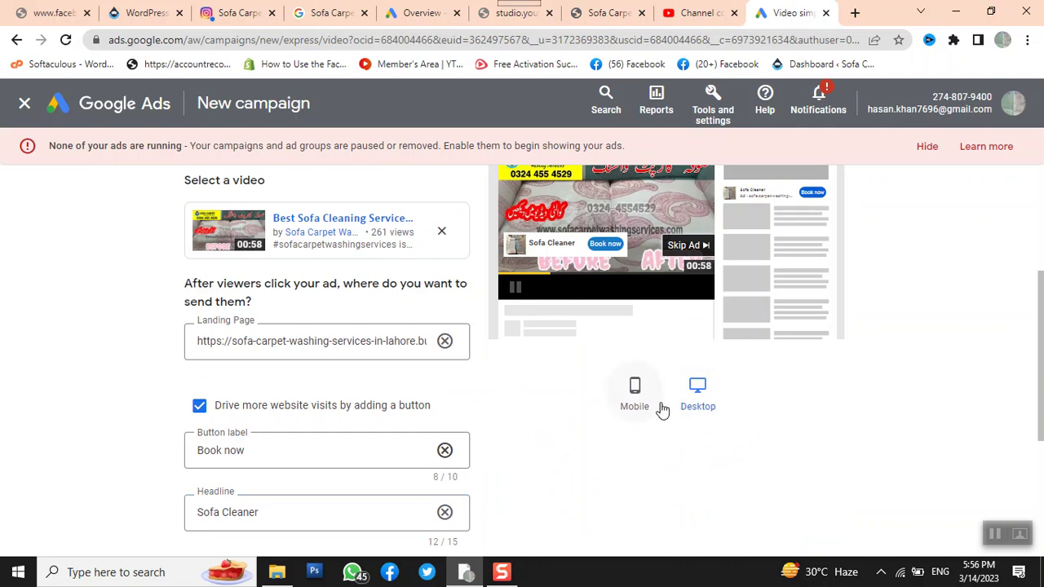
click(634, 393)
- Continue from the ad setup, and accept Pakistan as the customer location and English as the customer language
scroll(502, 428, down, 3)
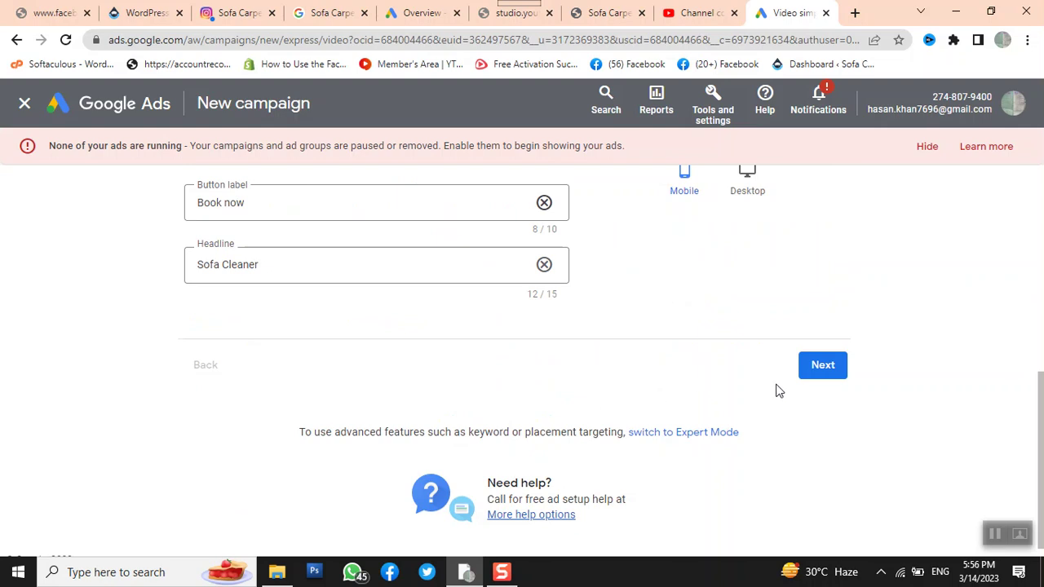
click(825, 368)
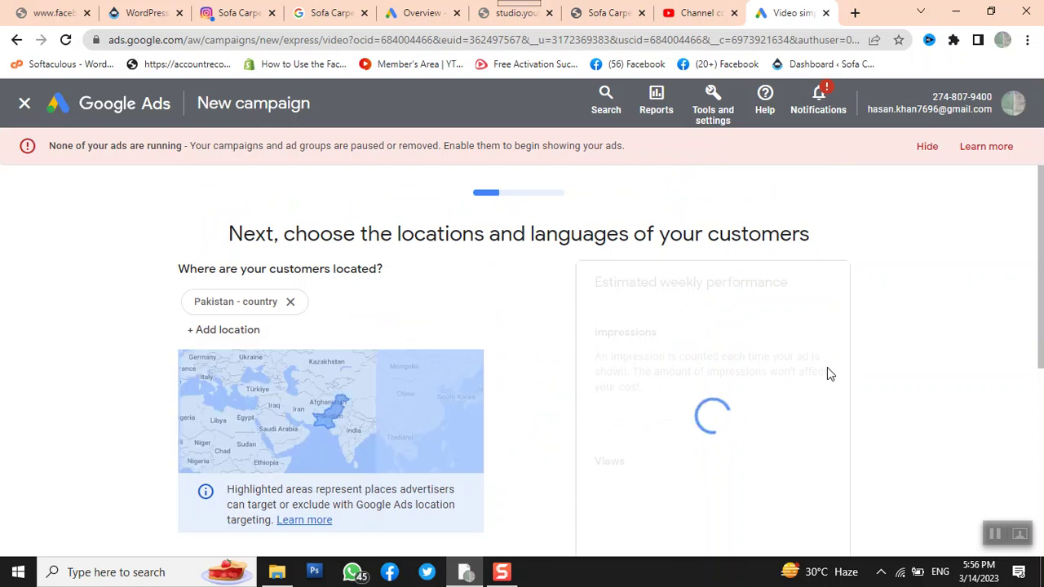
scroll(951, 369, down, 4)
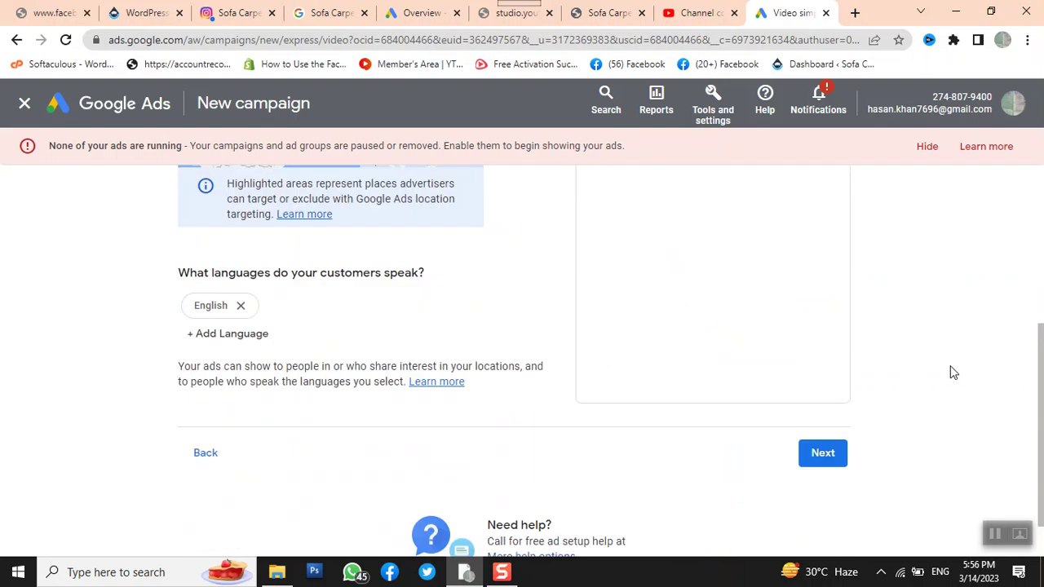
click(828, 453)
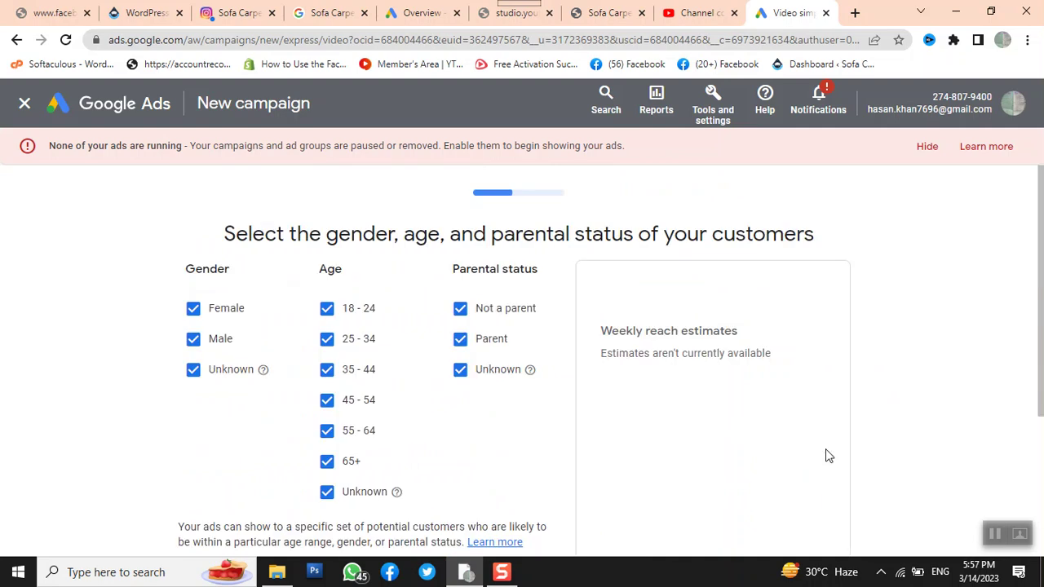
- Keep all gender, age and parental status groups selected, and continue to the customer interests
scroll(825, 455, down, 3)
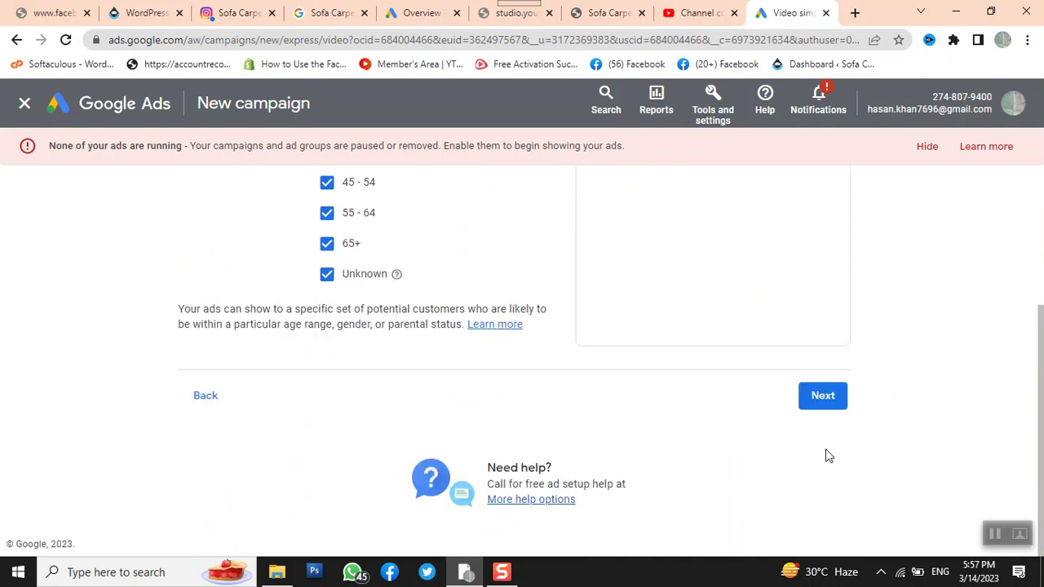
click(831, 397)
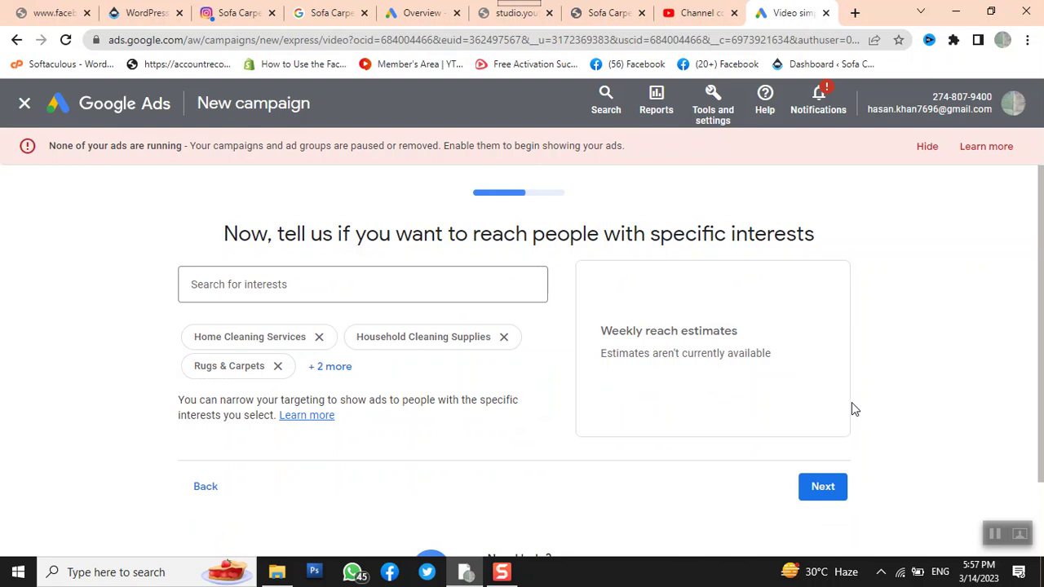
scroll(851, 402, down, 2)
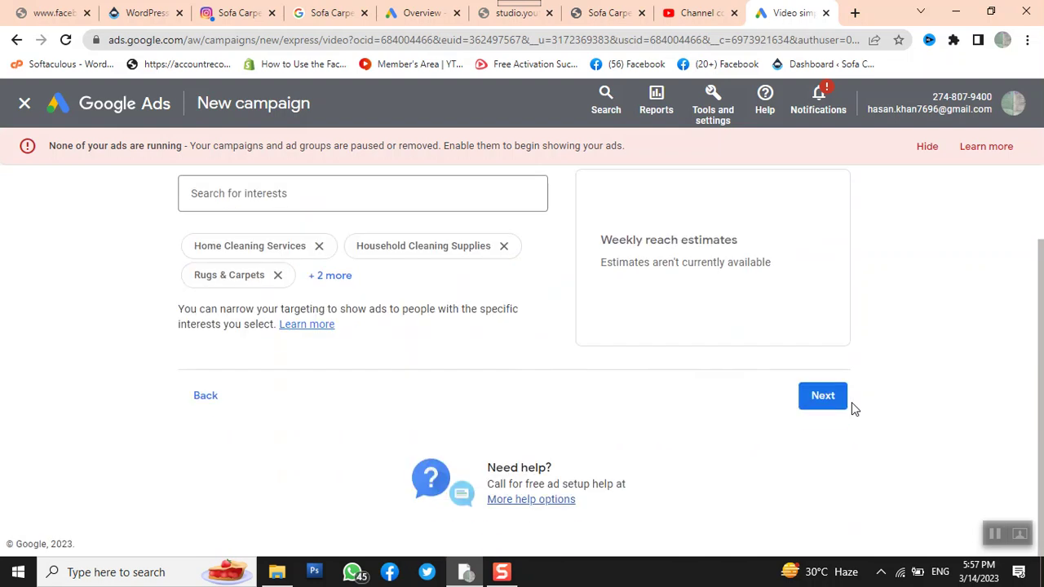
- Keep the selected customer interests and continue to the campaign's budget and duration settings
click(833, 393)
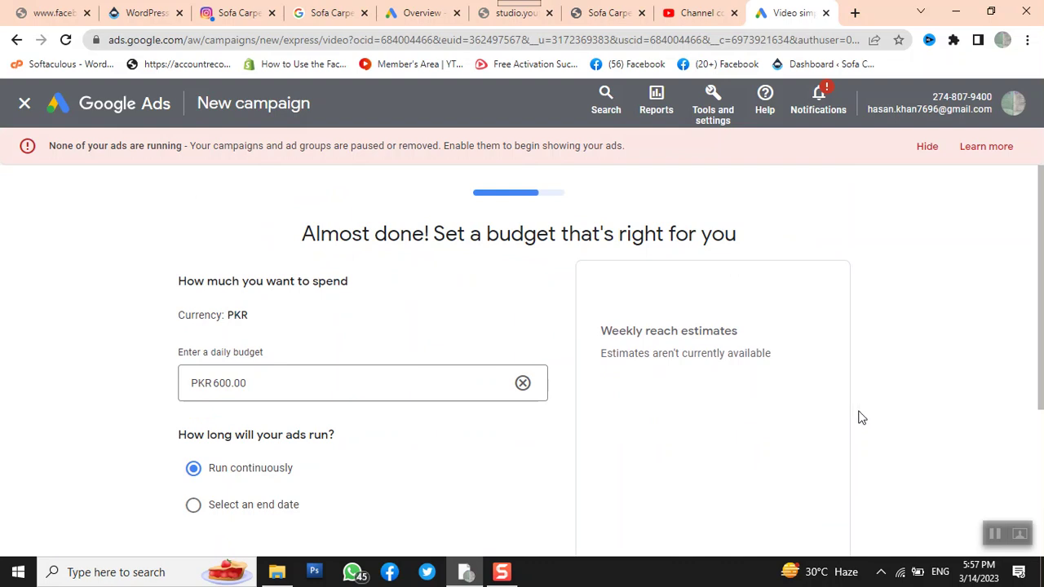
scroll(854, 410, down, 2)
scroll(861, 418, down, 1)
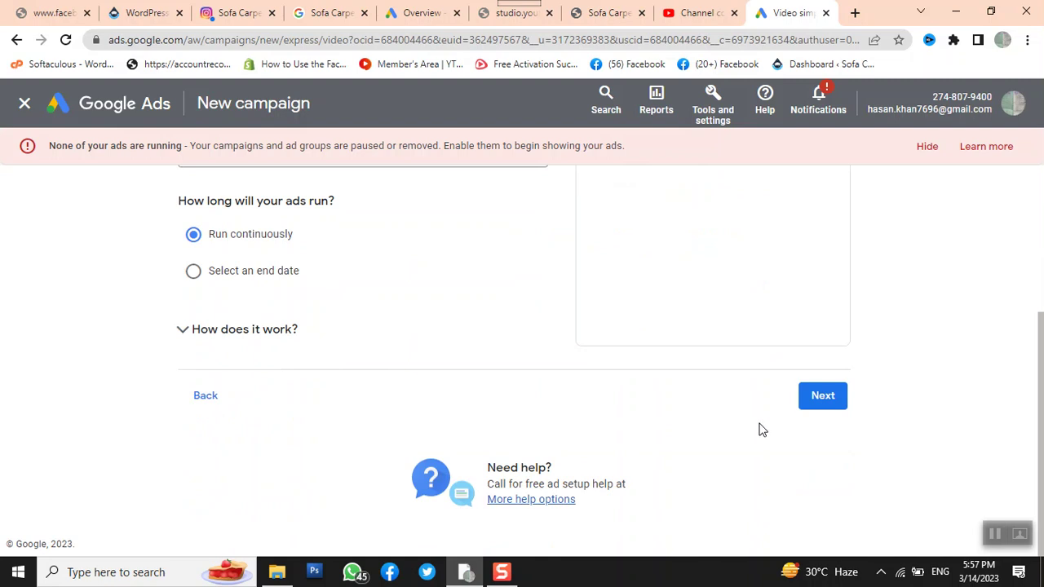
scroll(759, 429, up, 2)
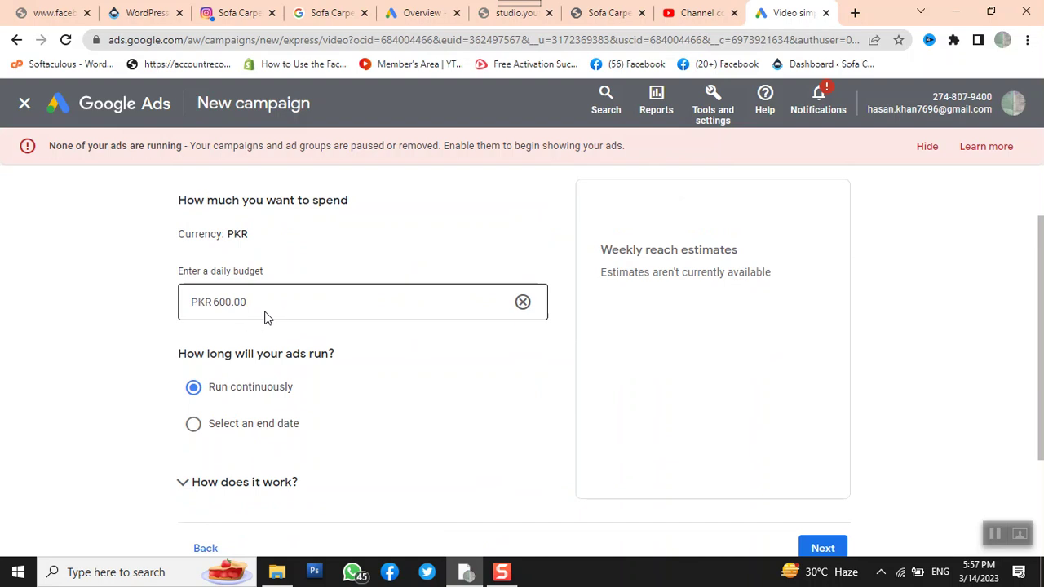
click(225, 424)
scroll(229, 426, down, 1)
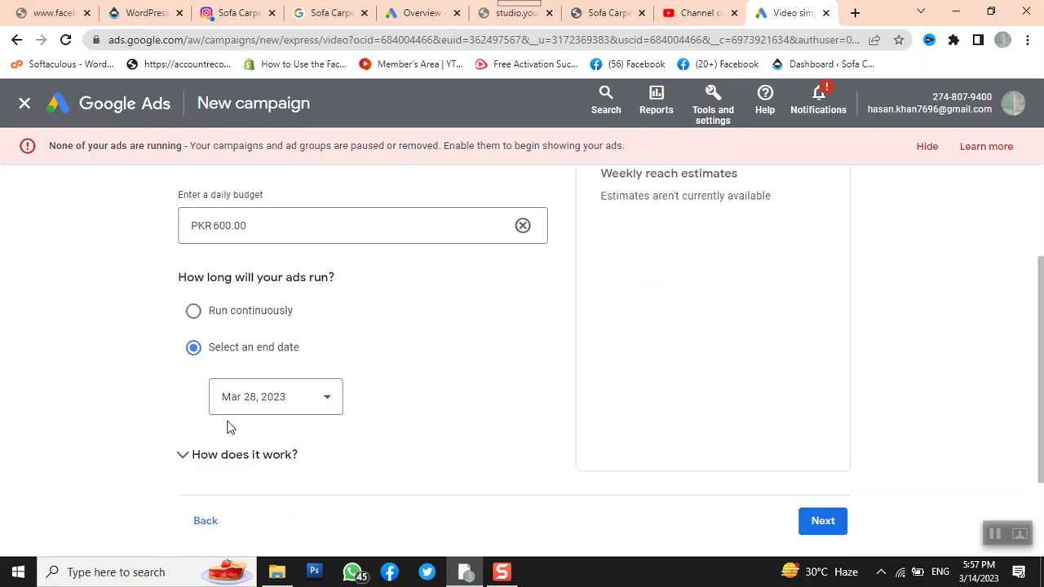
click(309, 397)
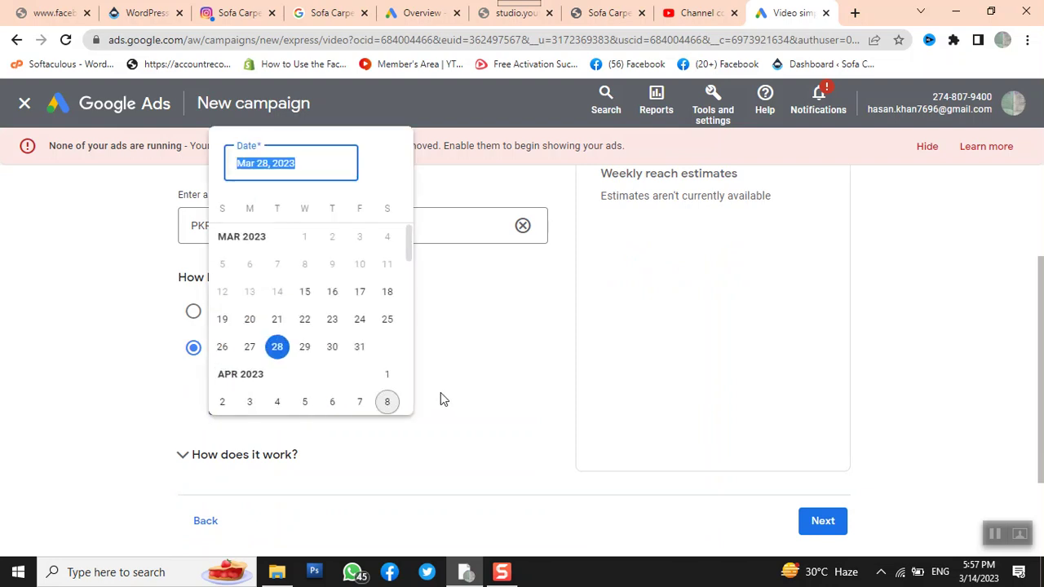
click(519, 382)
click(192, 315)
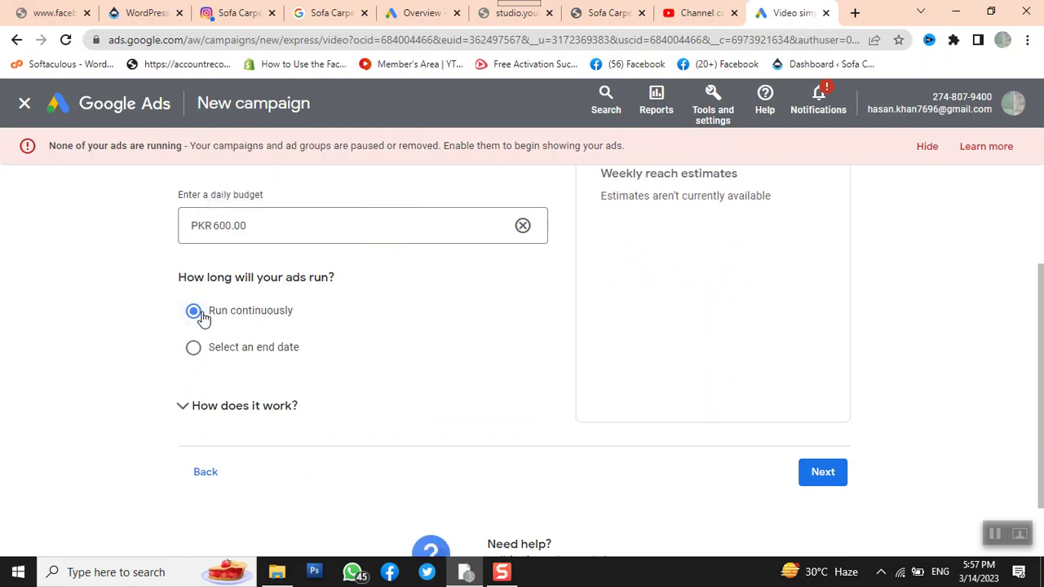
- Accept the PKR 600.00 daily budget with a continuous run, review the campaign summary, and create the campaign
click(815, 480)
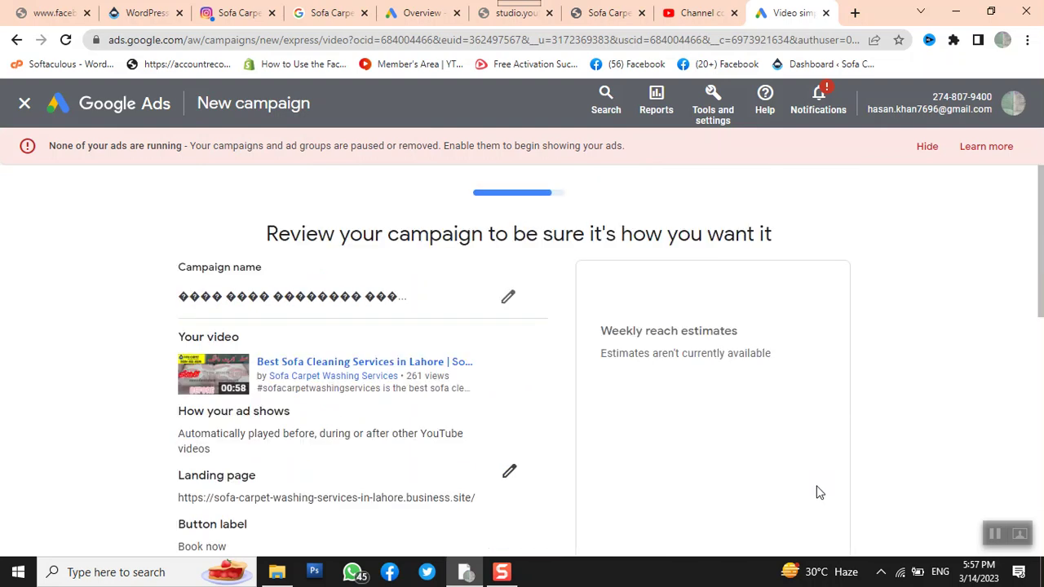
scroll(820, 492, down, 2)
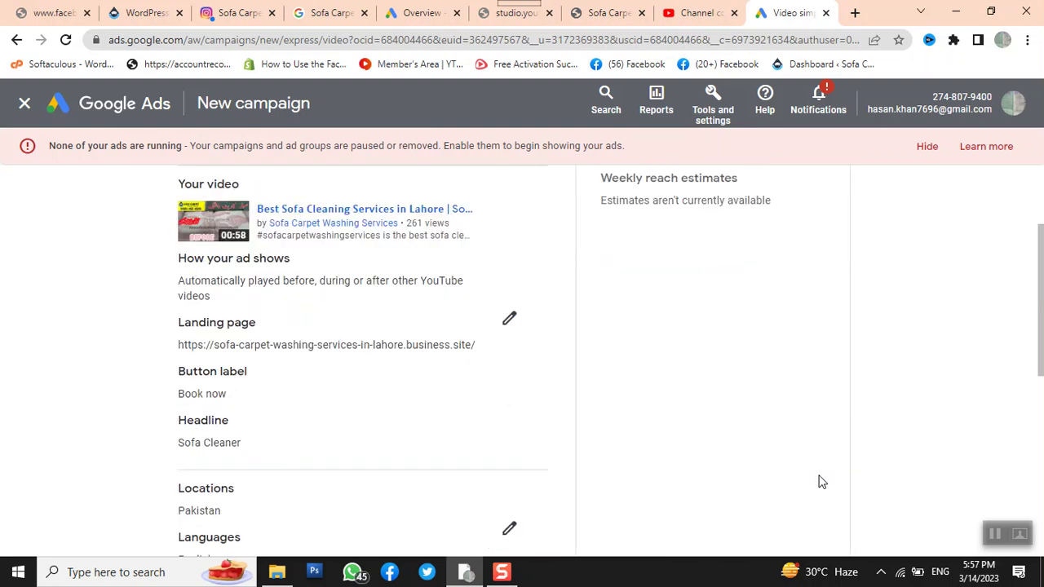
scroll(821, 482, down, 6)
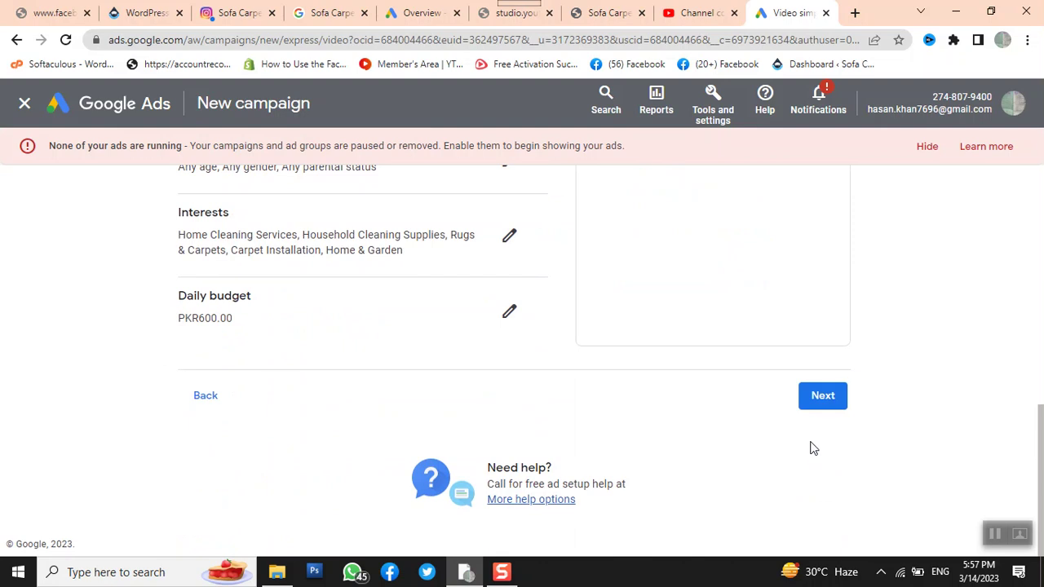
scroll(850, 419, up, 8)
scroll(858, 418, down, 8)
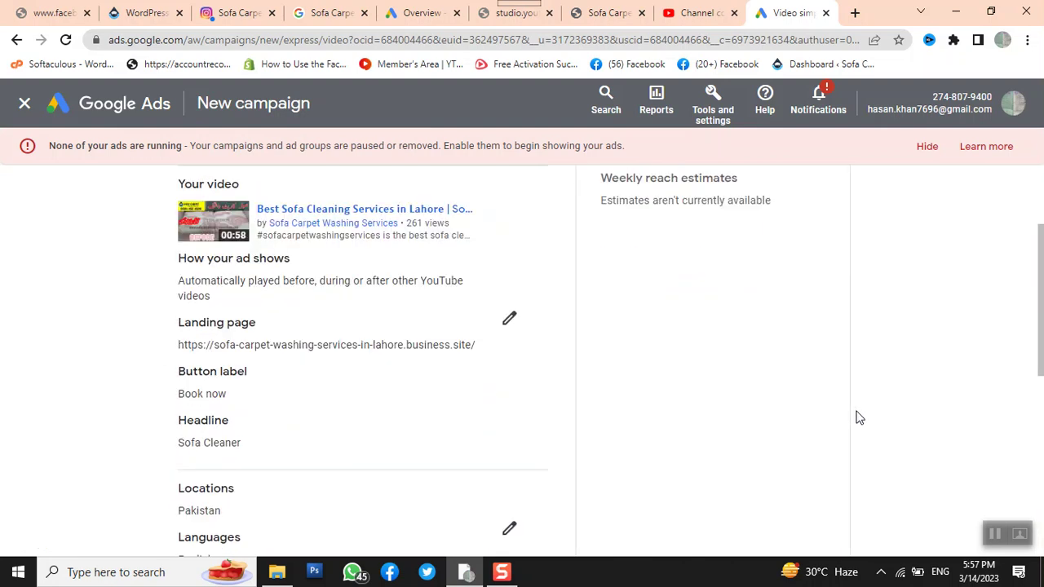
click(822, 397)
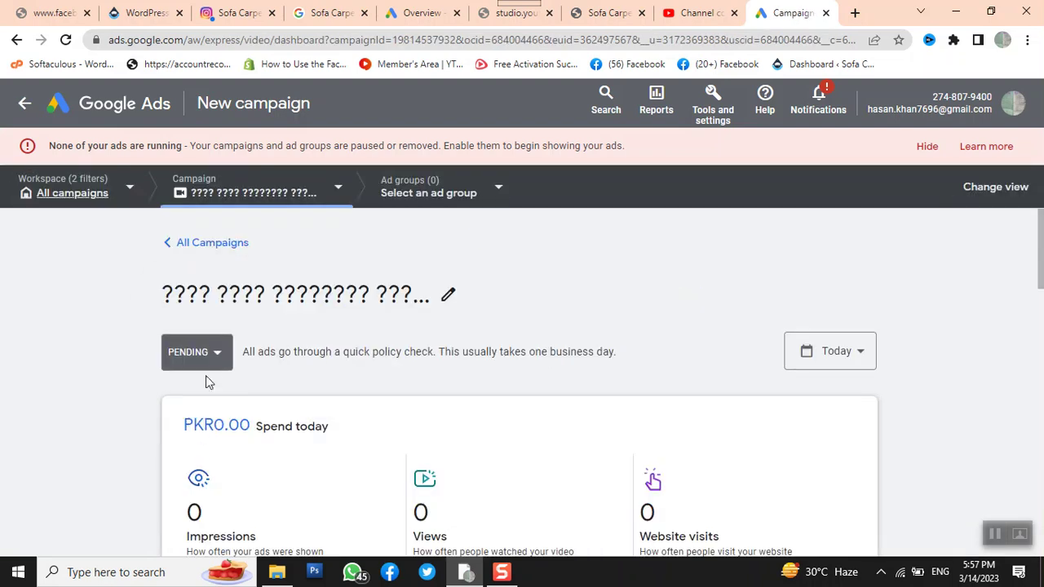
- Check the new campaign's status options on its dashboard and open the account's list of all campaigns
click(218, 357)
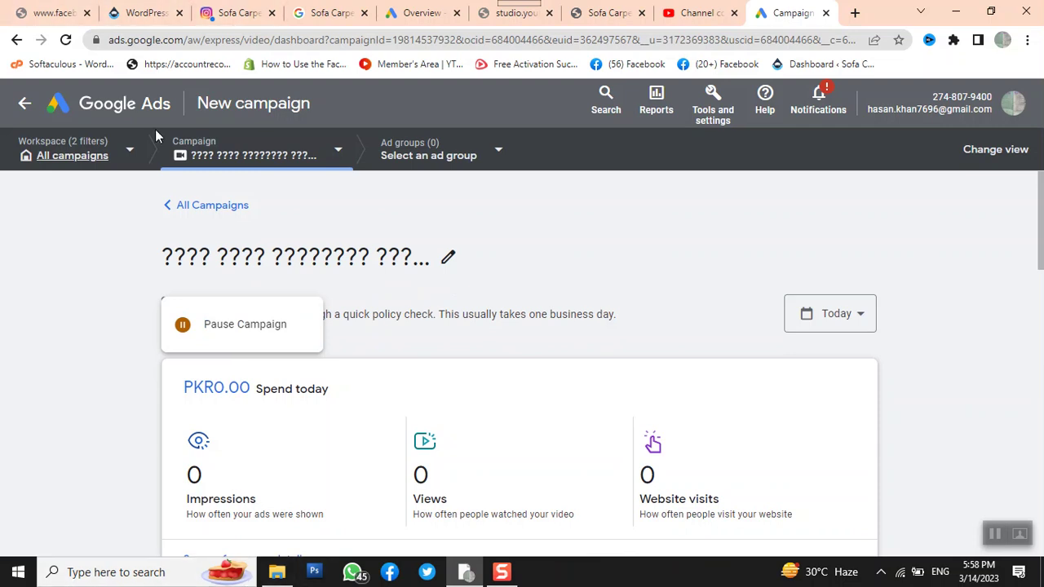
click(152, 106)
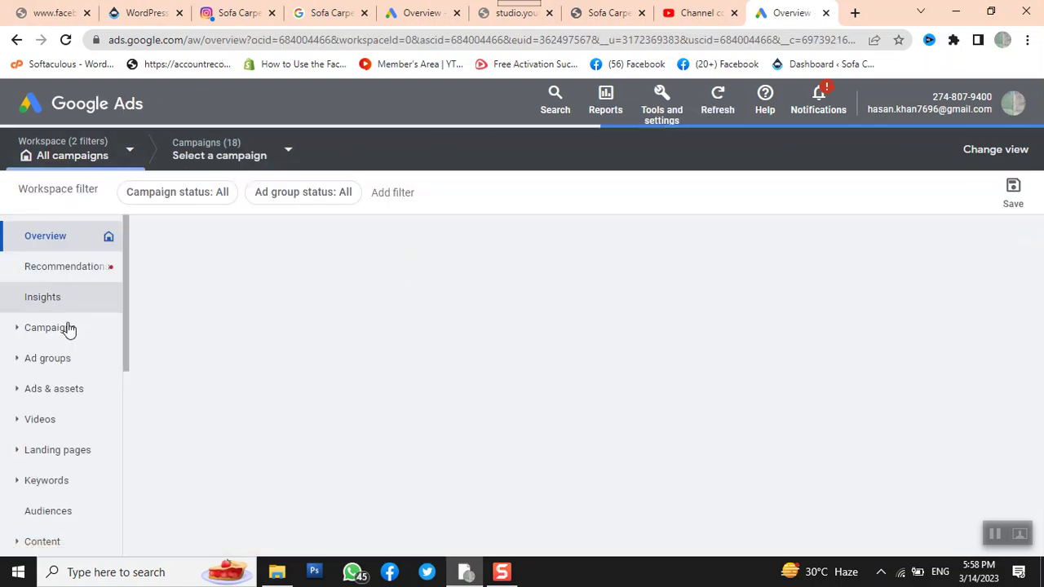
click(57, 335)
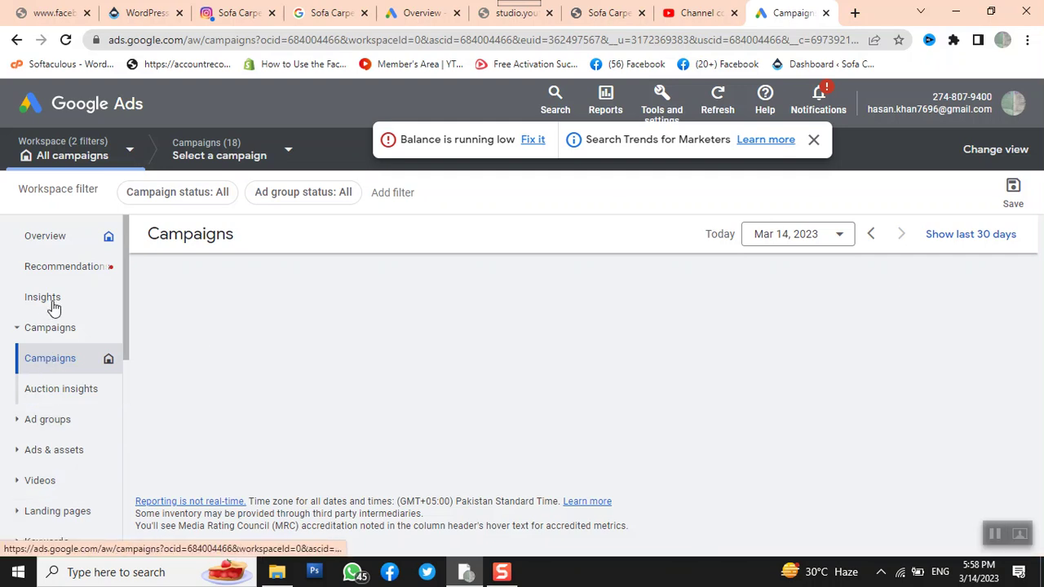
- Pause the newly created, eligible video campaign in the last row of the campaign list, declining the suggestion to keep it active
scroll(196, 384, down, 2)
scroll(379, 457, up, 2)
scroll(378, 458, down, 1)
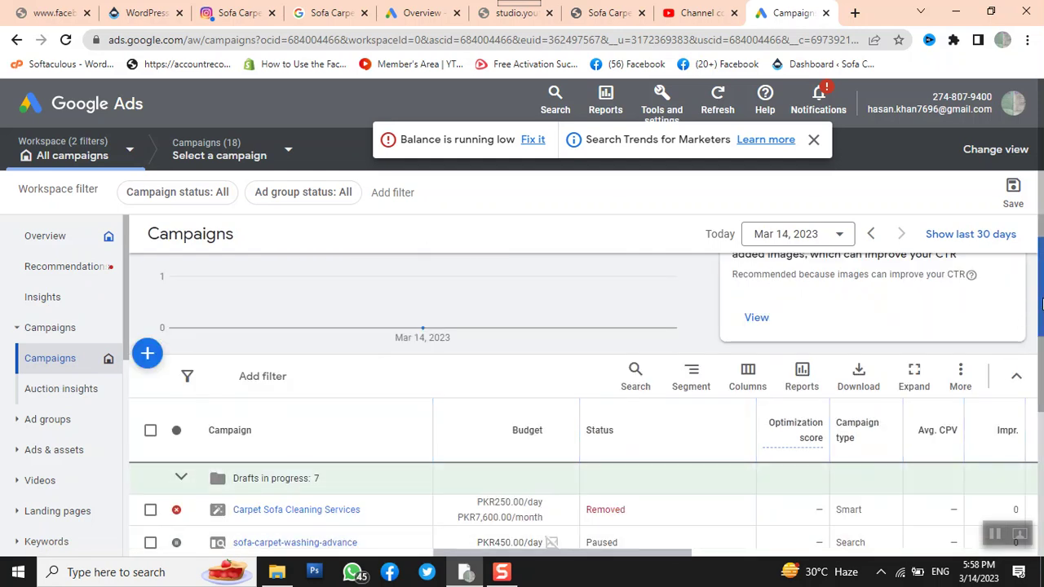
drag(1041, 304, 1035, 356)
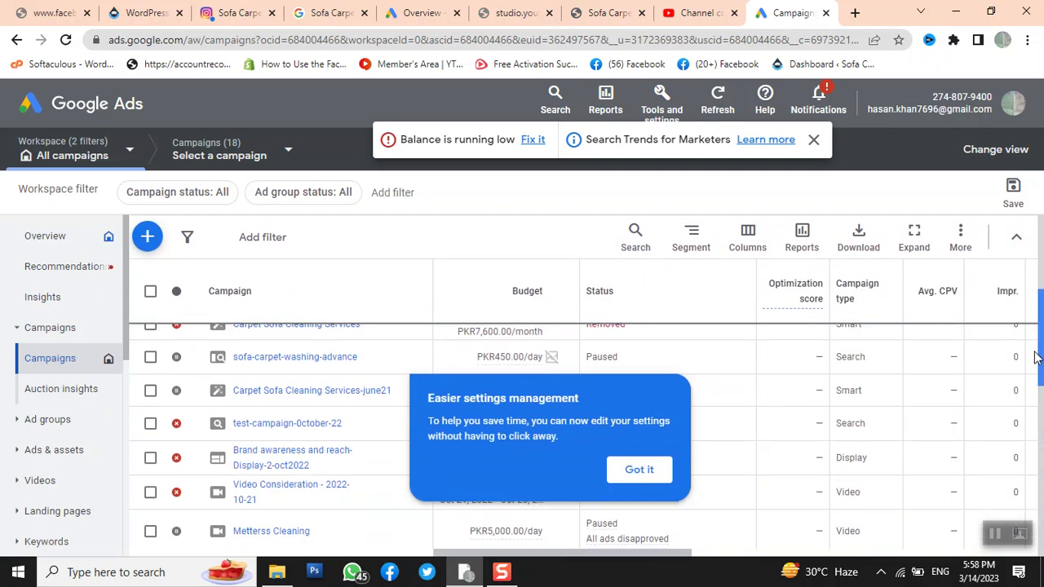
drag(1034, 356, 1027, 405)
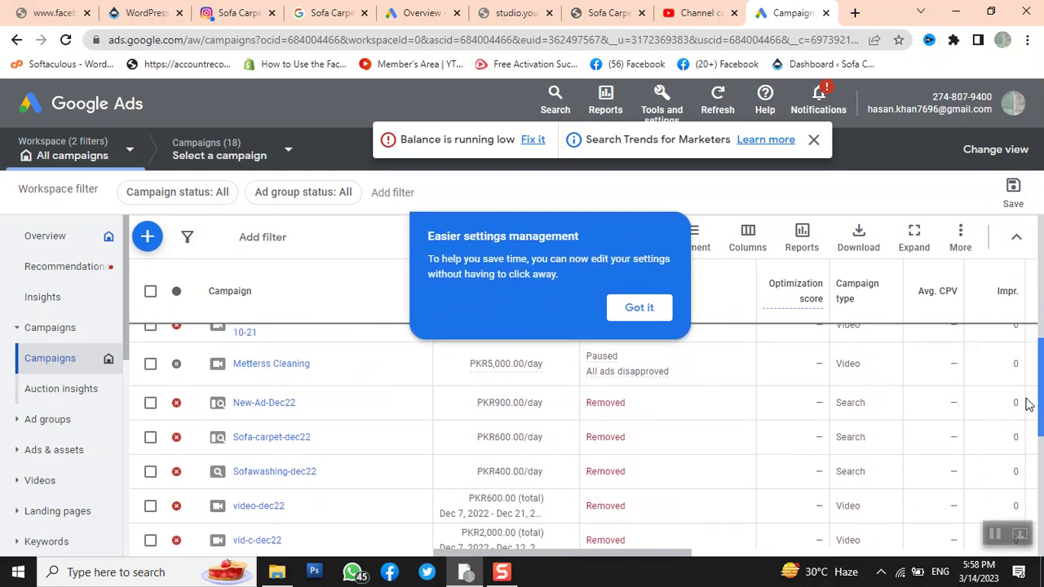
drag(1028, 405, 1023, 440)
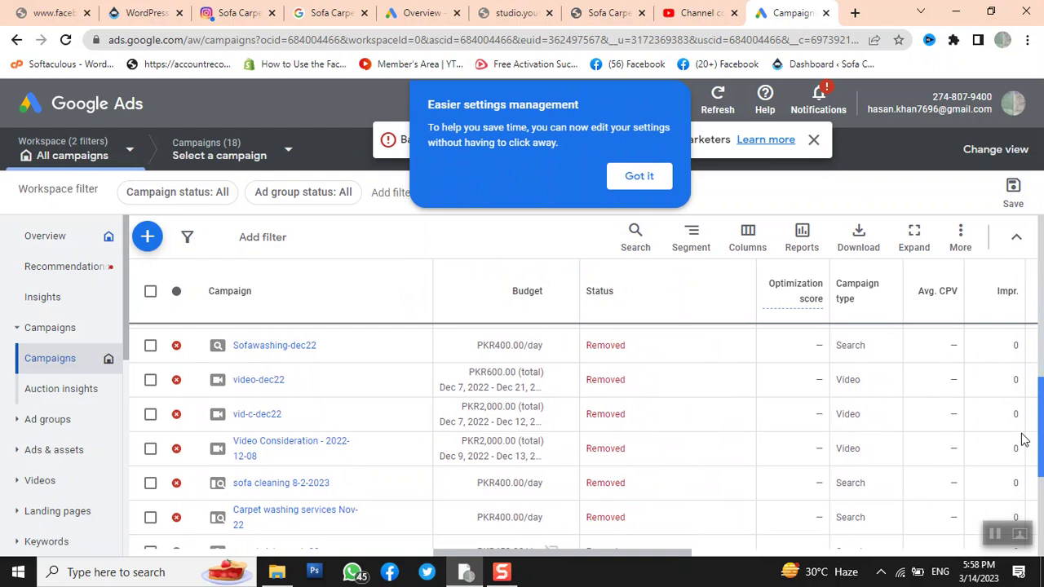
drag(1024, 440, 1022, 477)
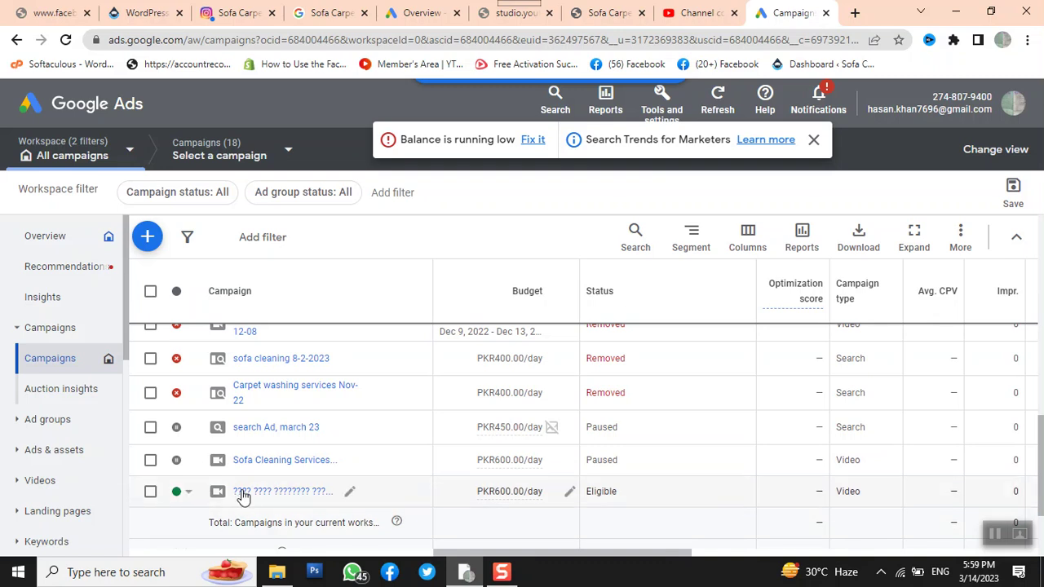
click(187, 492)
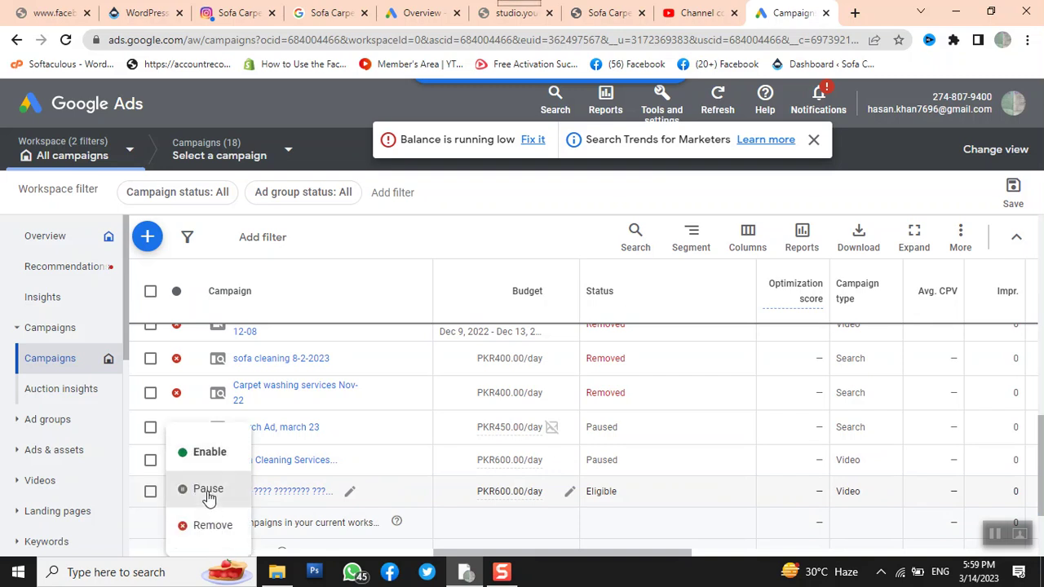
click(207, 489)
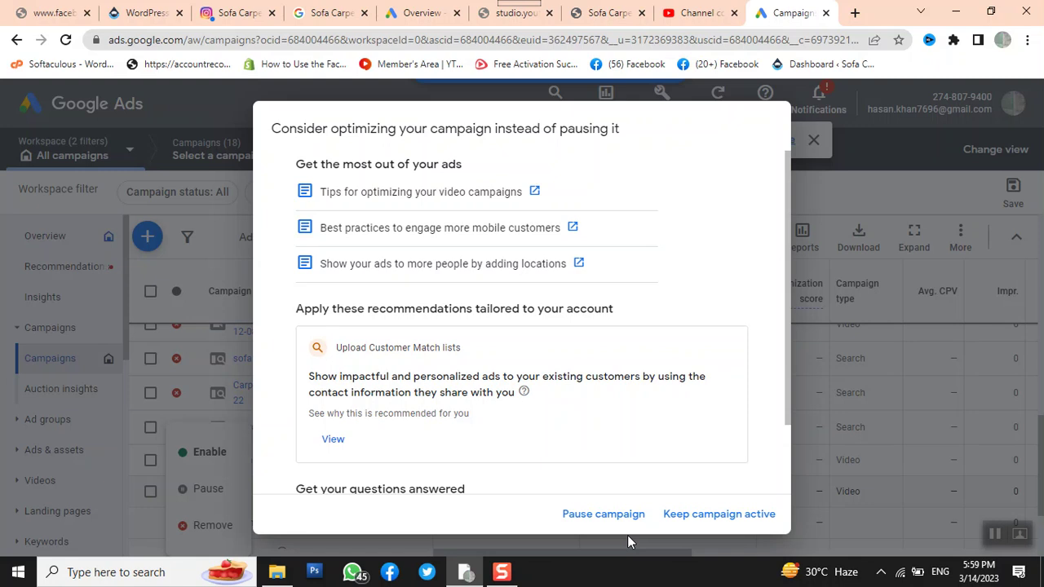
click(601, 519)
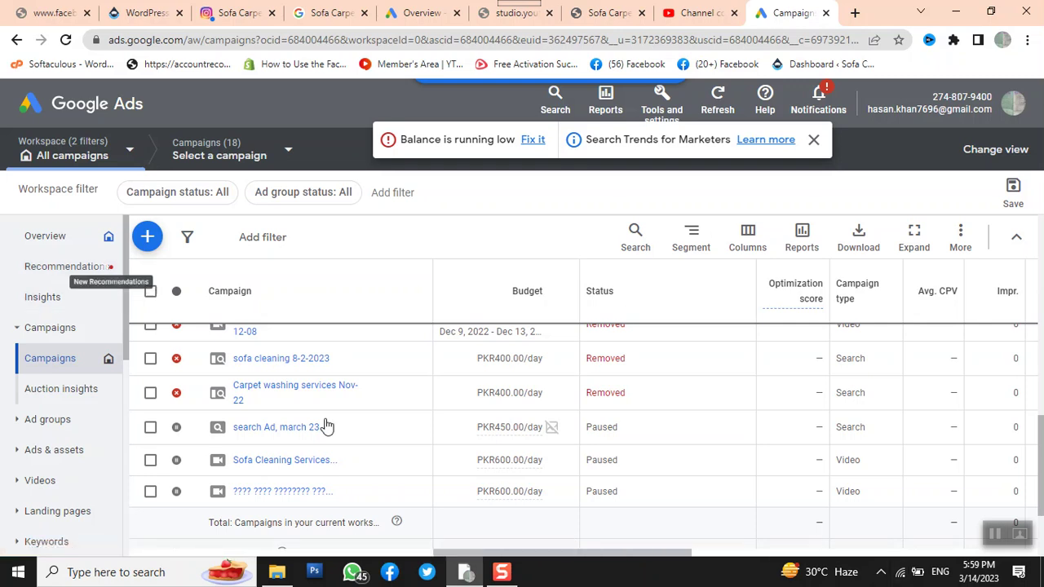
scroll(355, 420, up, 5)
scroll(355, 419, up, 2)
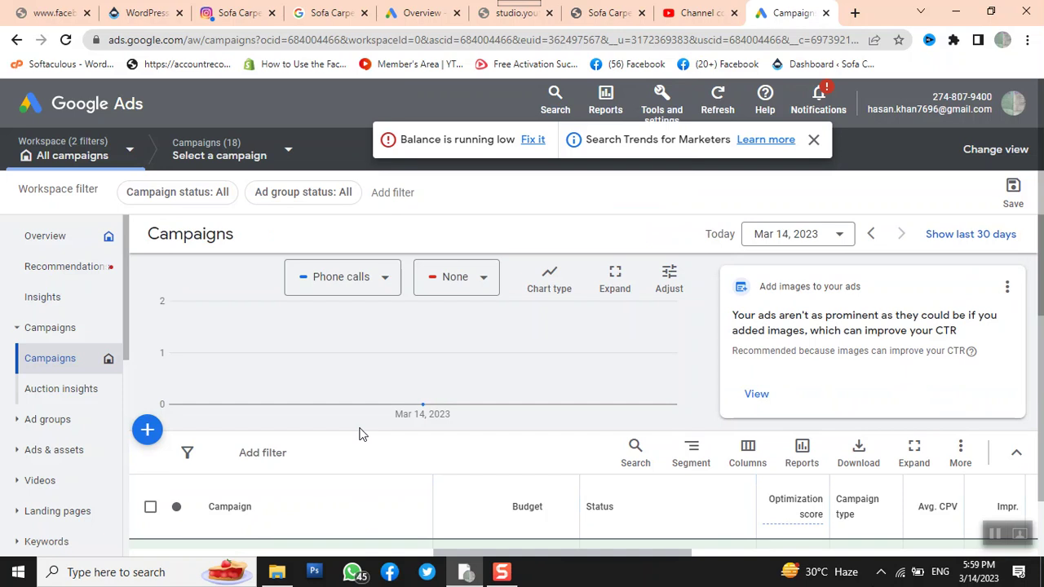